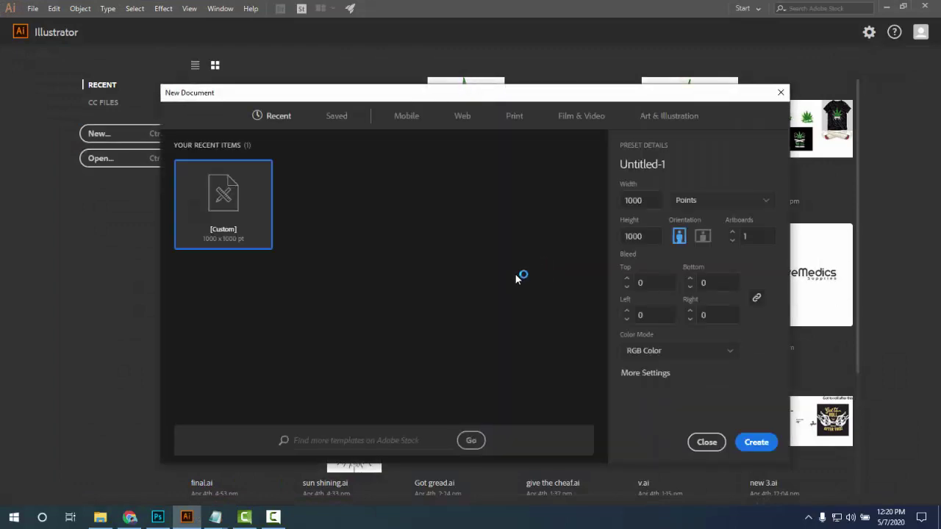
Create a new document from the recent custom 1000 x 1000 pt preset
double_click(237, 233)
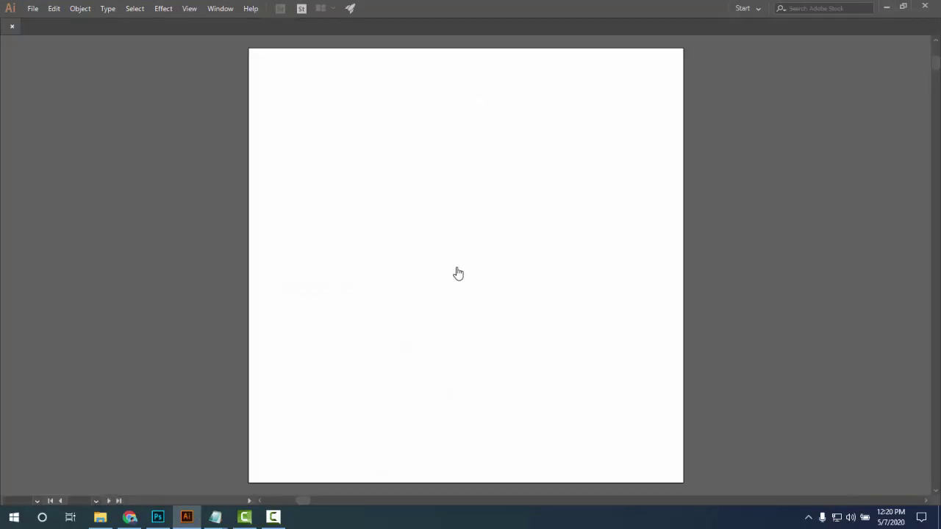
left_click(129, 518)
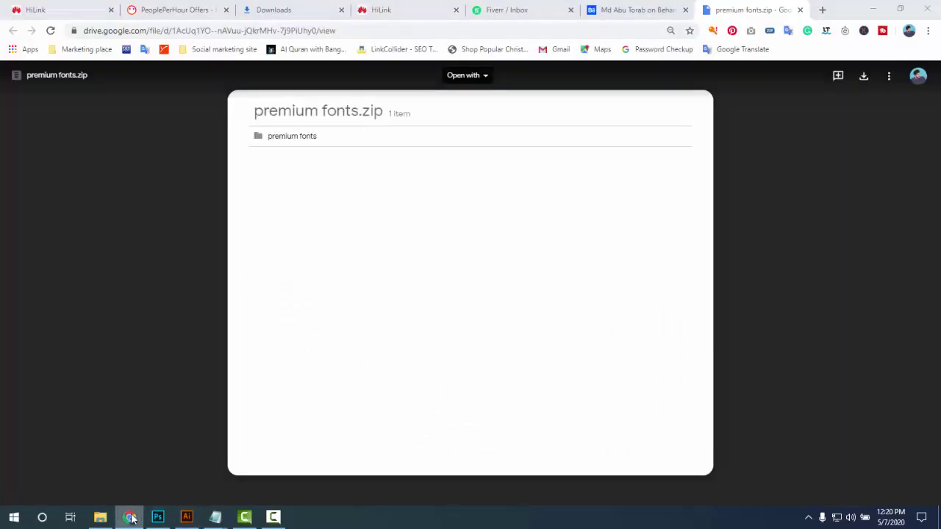
left_click(130, 518)
Switch to File Explorer and open the premium fonts folder on the Desktop
left_click(109, 519)
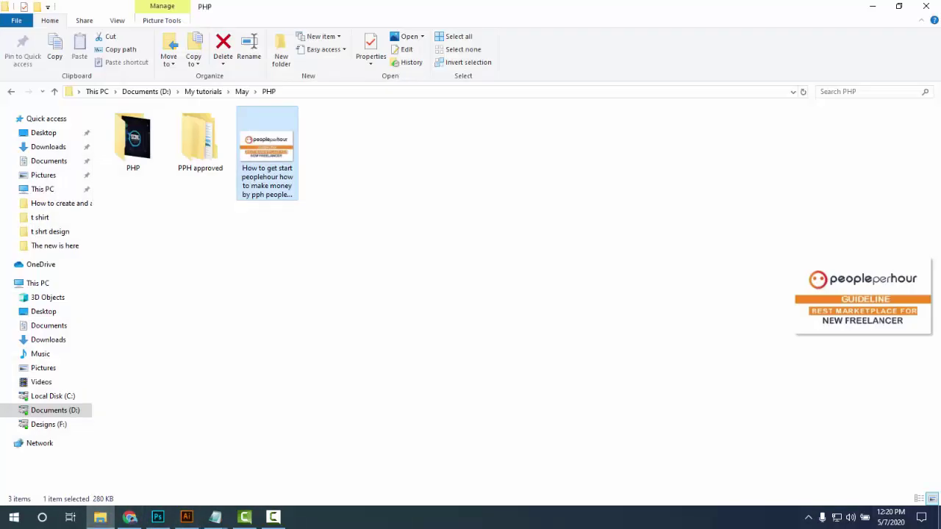
left_click(44, 133)
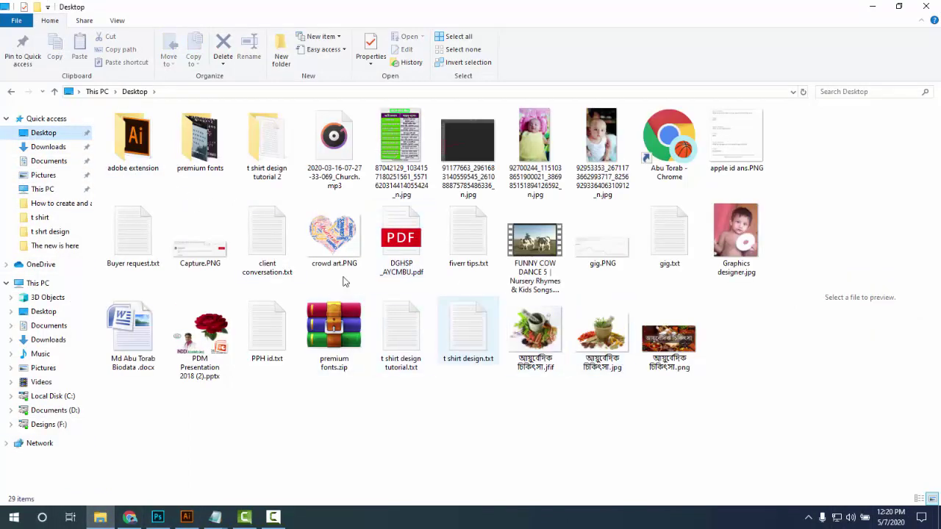
left_click(200, 148)
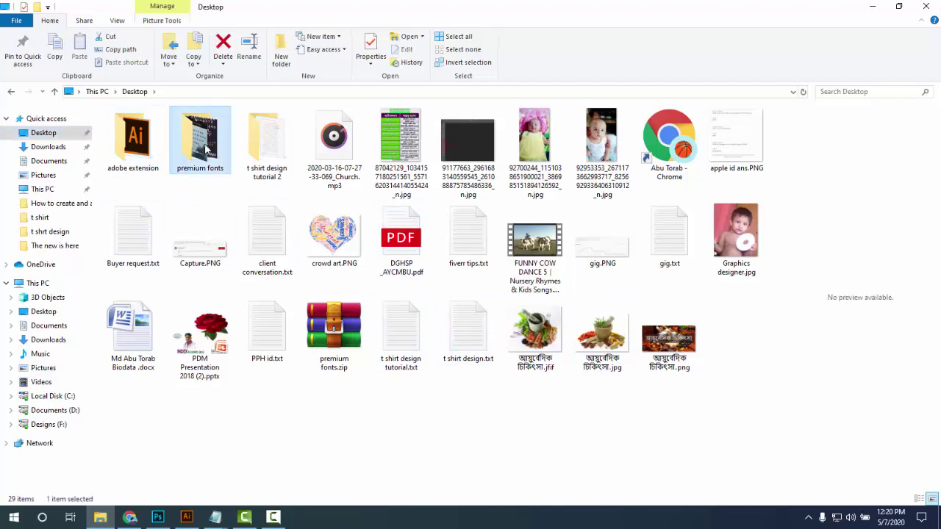
double_click(207, 148)
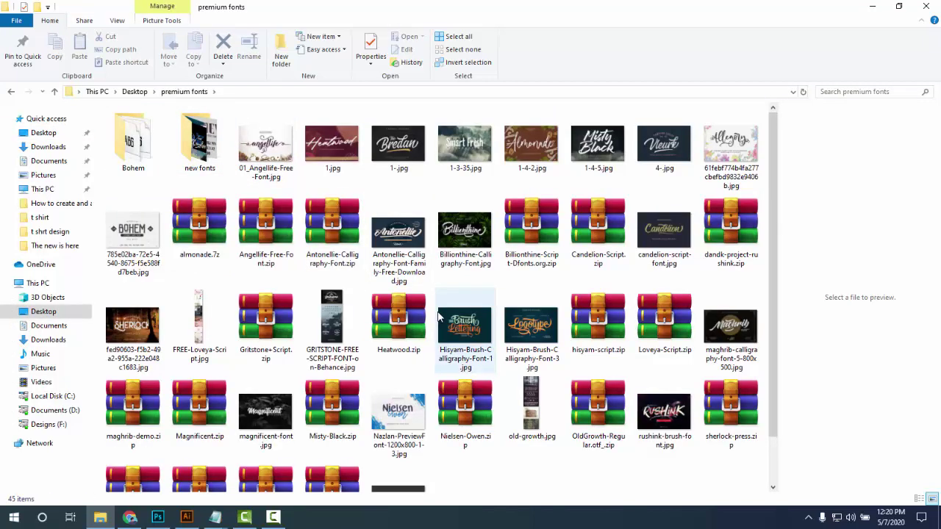
Examine the preview images of the script, brush and display fonts in the premium fonts folder
left_click(389, 149)
left_click(404, 232)
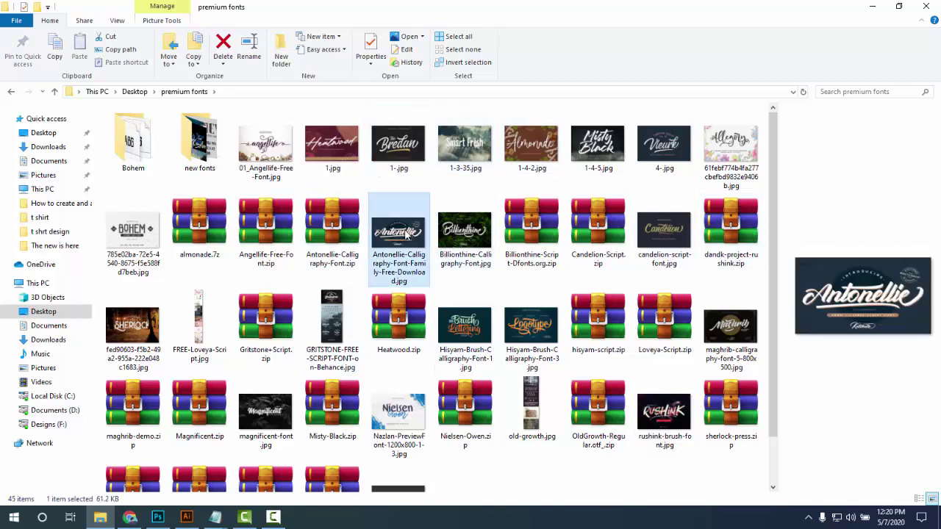
left_click(532, 325)
left_click(729, 147)
left_click(601, 154)
left_click(665, 158)
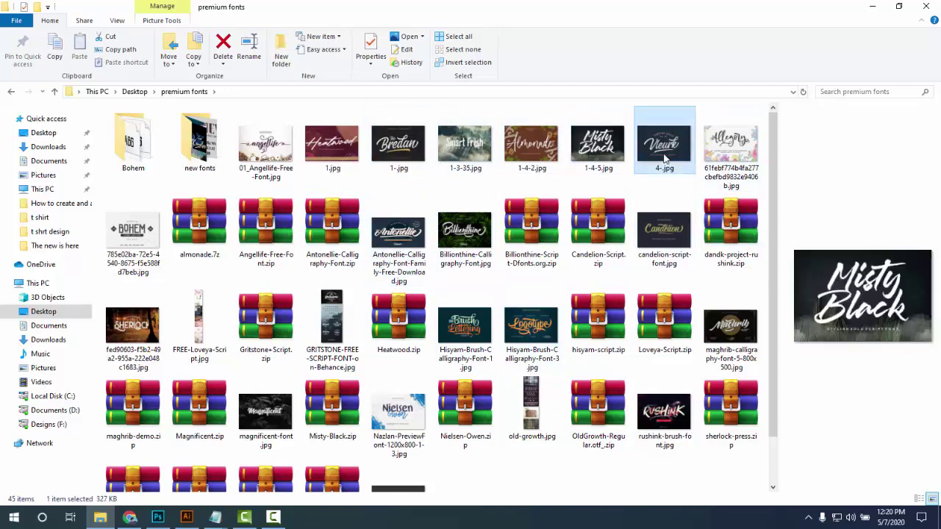
left_click(600, 149)
scroll(529, 323, "down", 2)
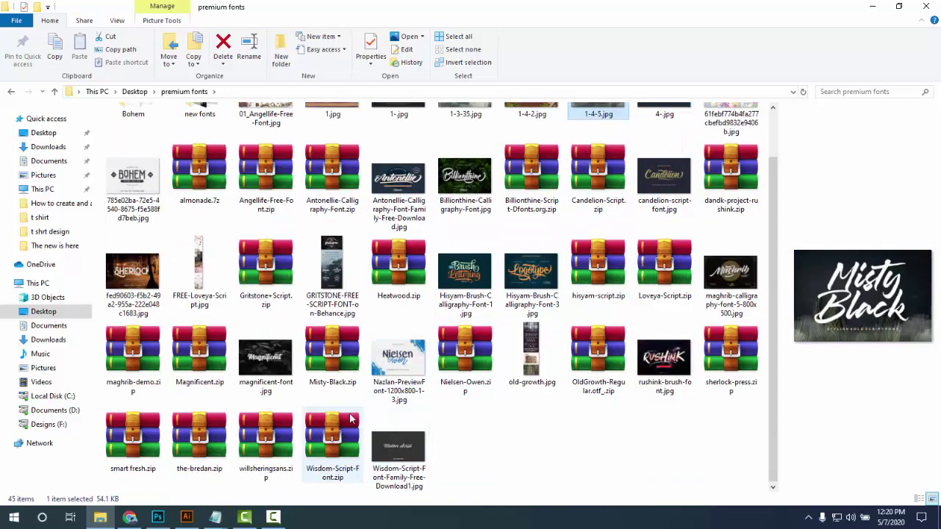
left_click(265, 364)
left_click(145, 307)
Place the BOHEM vintage label font preview image on the artboard in Illustrator
left_click(135, 194)
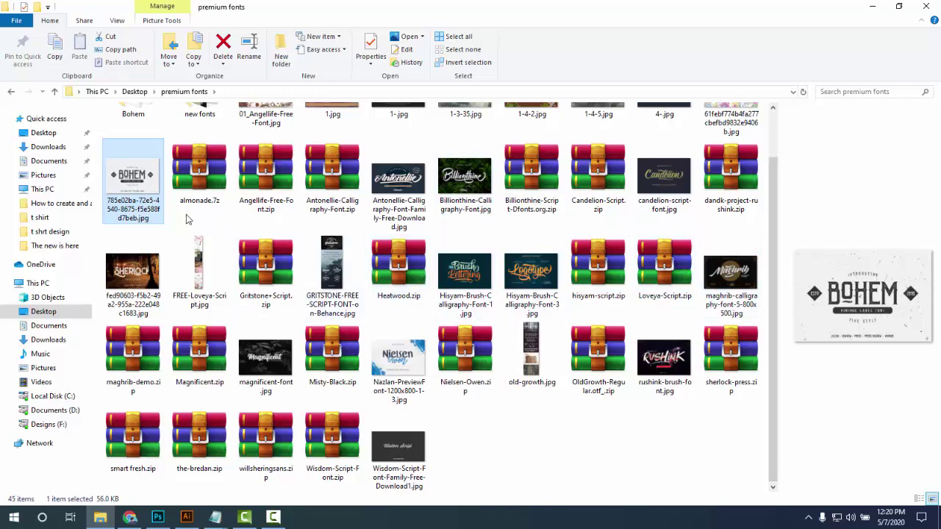
left_click_drag(143, 217, 463, 304)
scroll(524, 329, "down", 1)
scroll(496, 321, "up", 1)
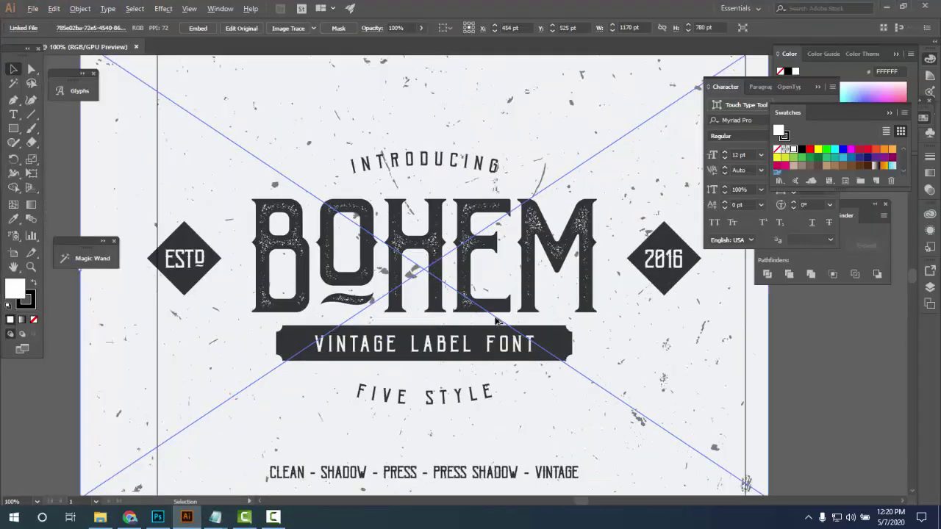
scroll(316, 298, "down", 2)
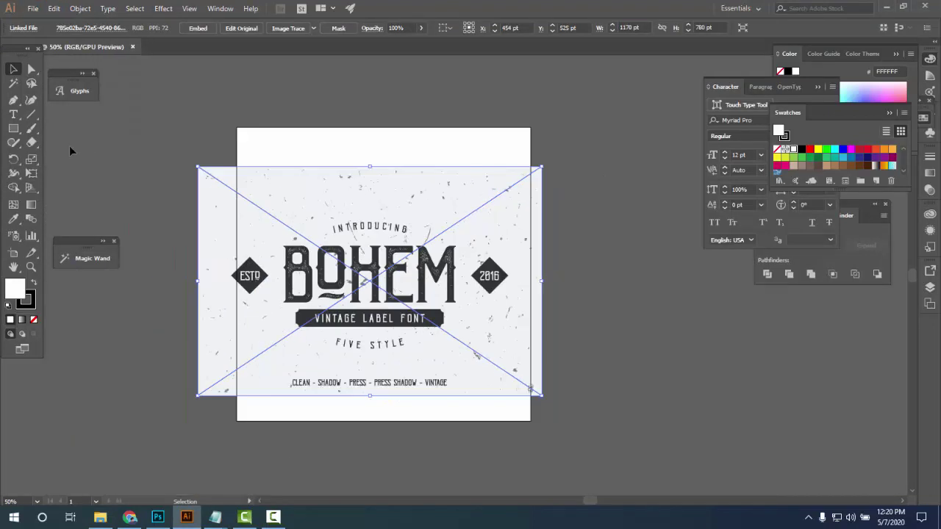
Add the text "Bohem" beside the placed image and enlarge it to about 222.5 pt
left_click(13, 114)
left_click(620, 296)
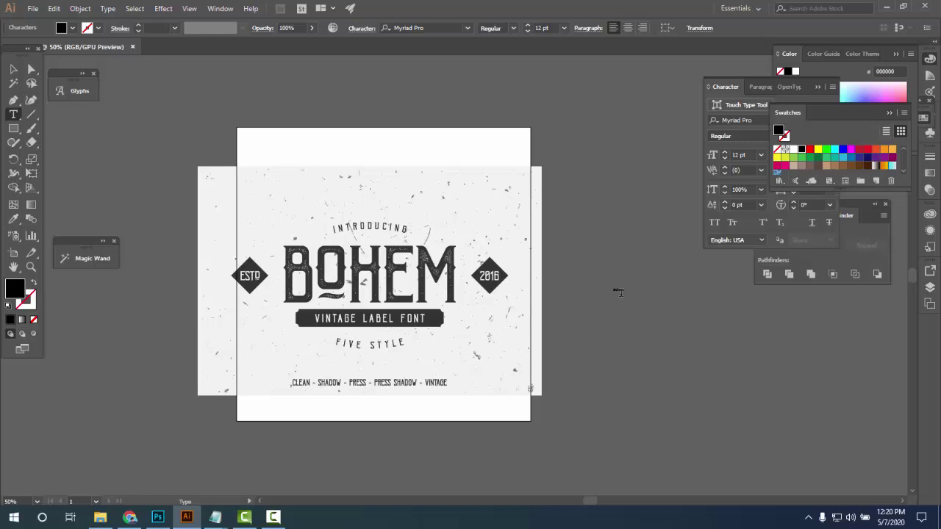
left_click_drag(624, 294, 626, 320)
Set the font of the Bohem text to Bohem Press
left_click(748, 120)
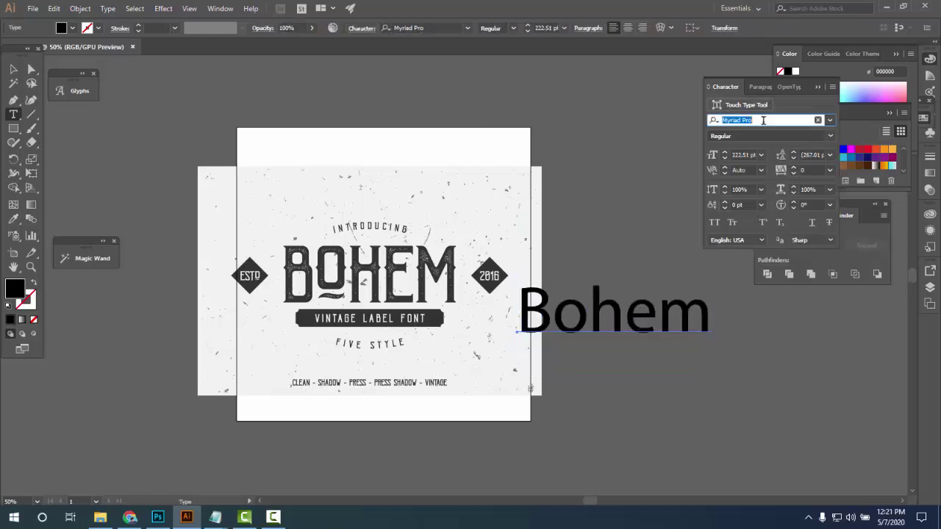
type("b")
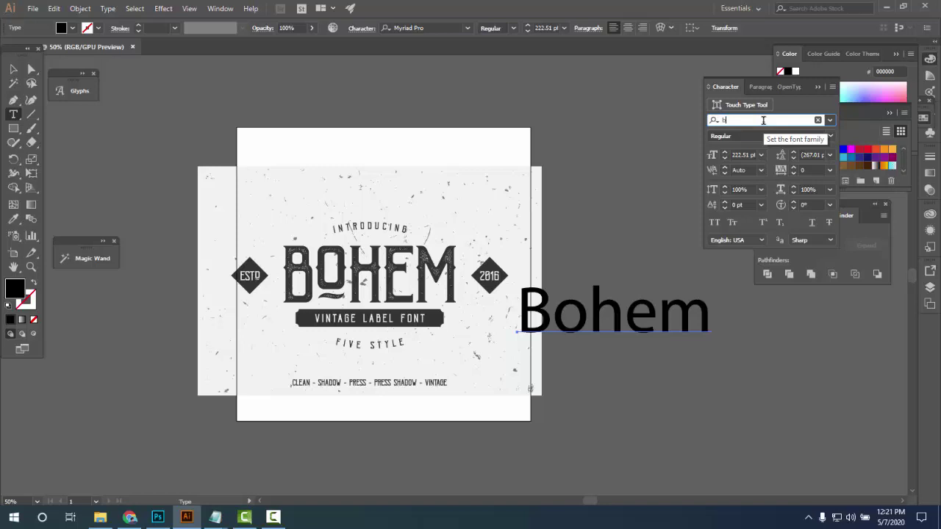
type("ohe")
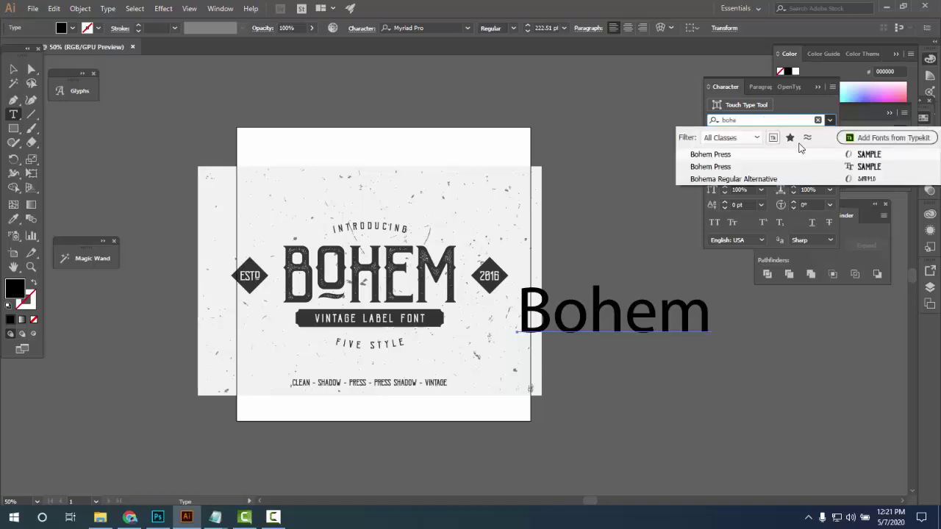
key("Down")
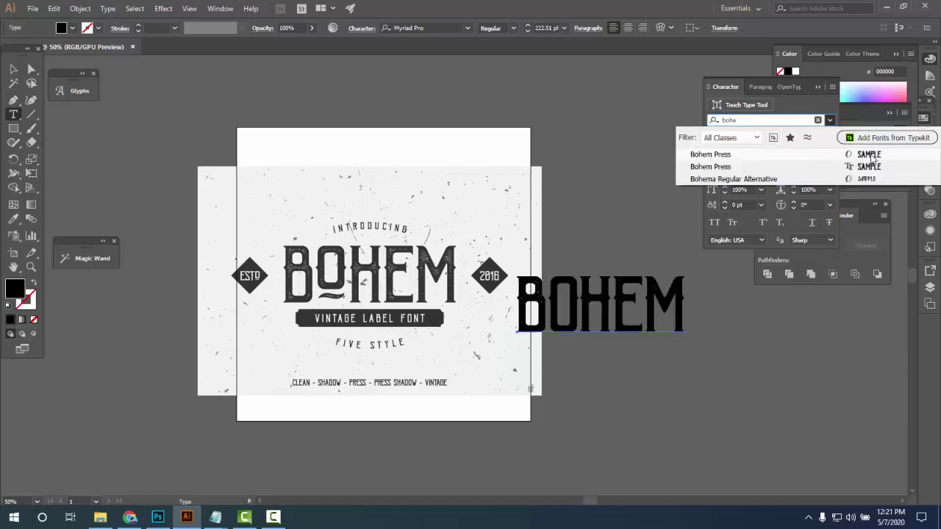
key("Return")
Move the Bohem text above the matching wordmark in the preview image, near the artboard's upper edge
left_click(13, 68)
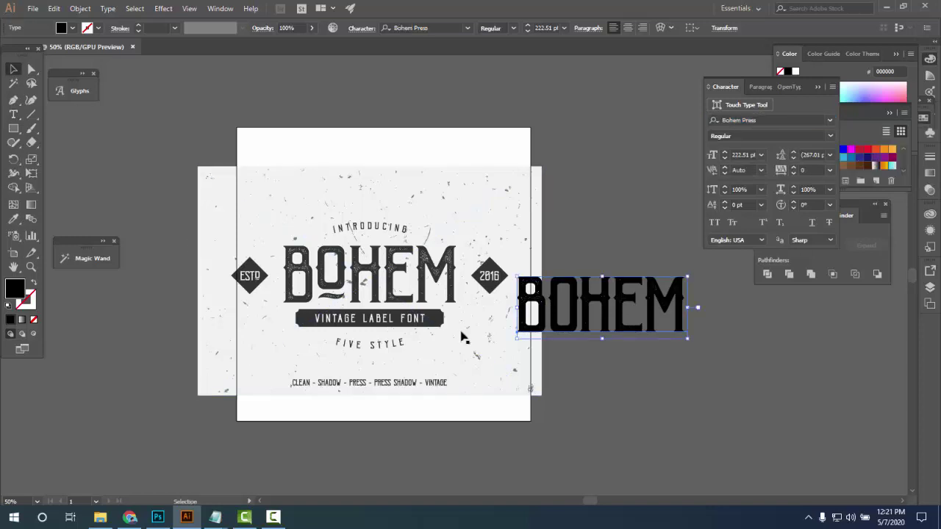
left_click(572, 387)
scroll(536, 321, "right", 2)
left_click_drag(536, 320, 300, 286)
left_click_drag(381, 303, 385, 312)
left_click_drag(375, 275, 404, 184)
Lock the placed BOHEM preview image in position
left_click(452, 203)
key("ctrl+2")
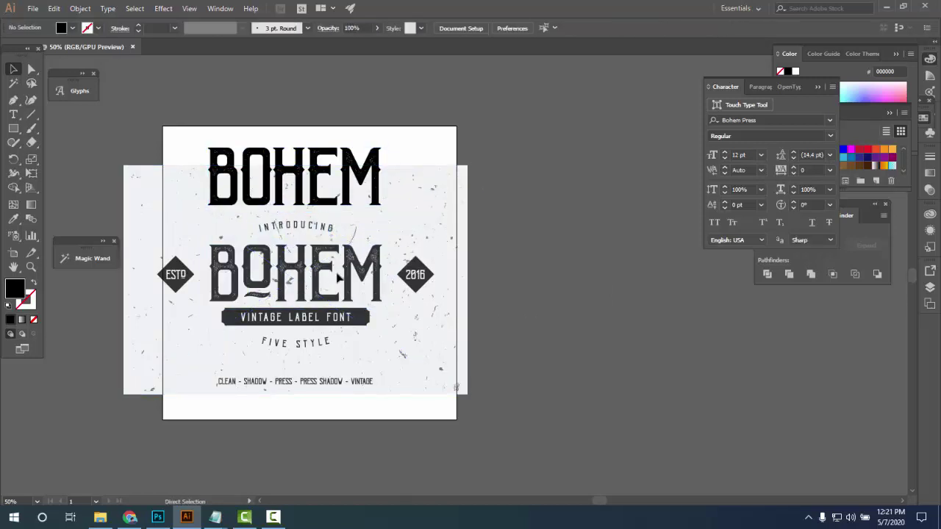
left_click_drag(276, 227, 403, 350)
Convert the Bohem text to outlines and ungroup its letters
scroll(402, 342, "up", 2)
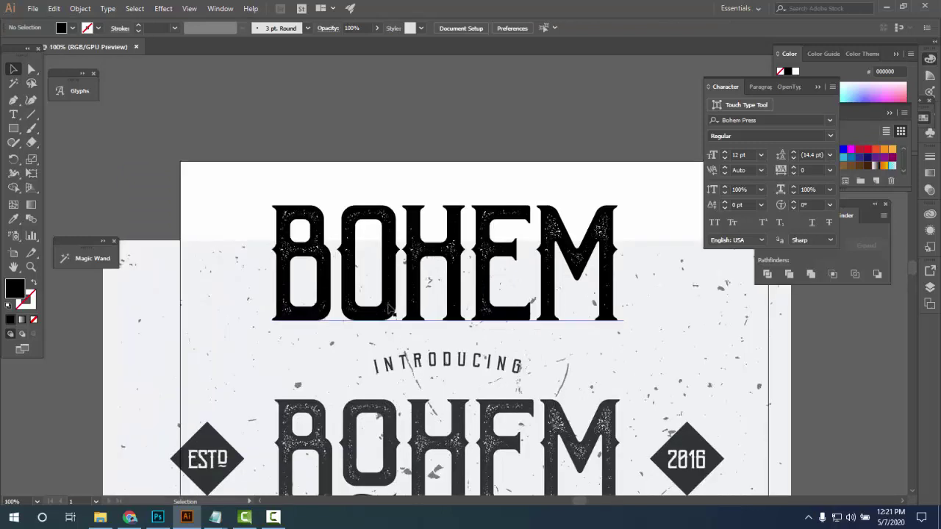
right_click(389, 308)
left_click(433, 157)
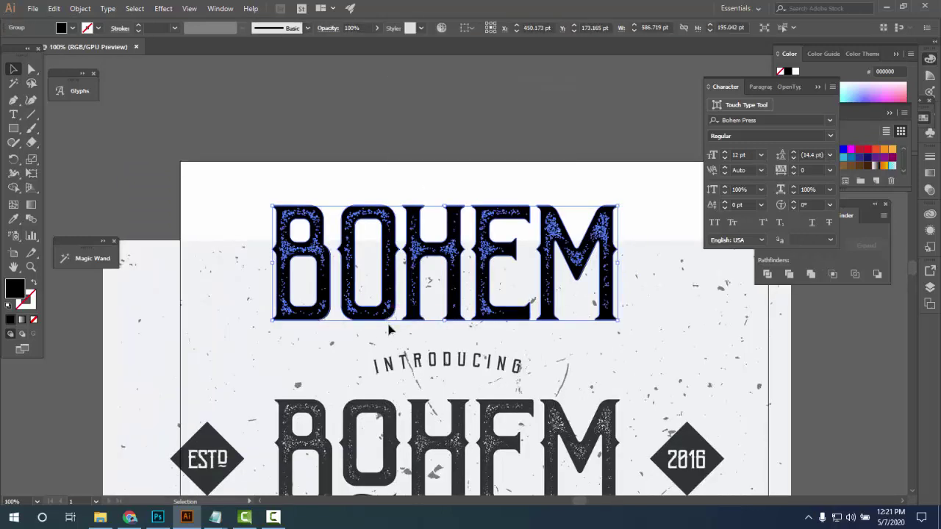
right_click(386, 296)
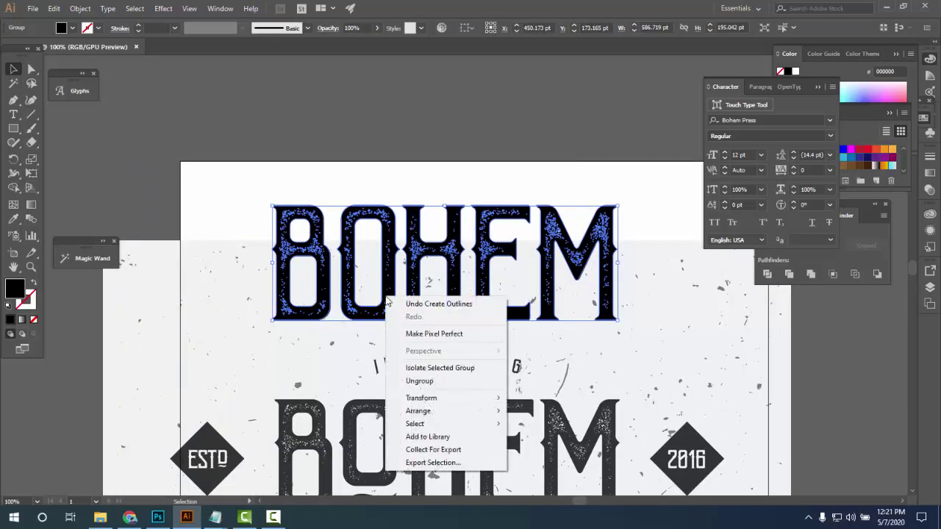
left_click(419, 380)
key("ctrl+shift+a")
Shorten the letter O by moving its lower anchor points up, matching the raised O in the reference wordmark
left_click(380, 323)
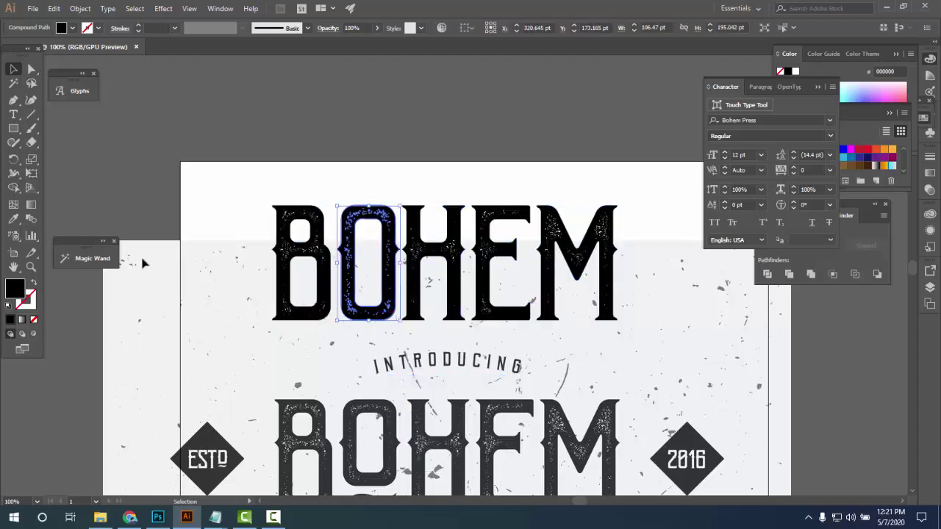
left_click(32, 69)
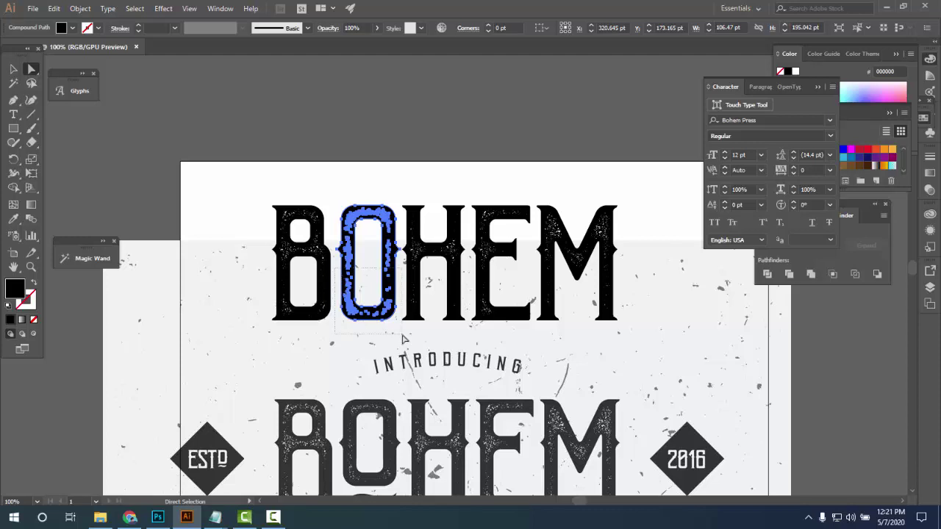
left_click_drag(403, 338, 335, 274)
left_click_drag(397, 308, 398, 286)
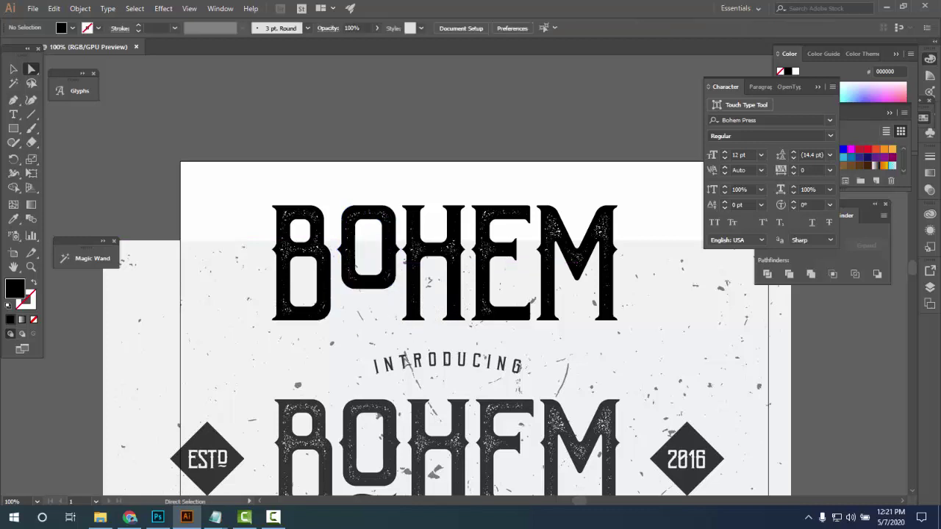
key("ctrl+minus")
scroll(294, 316, "down", 2)
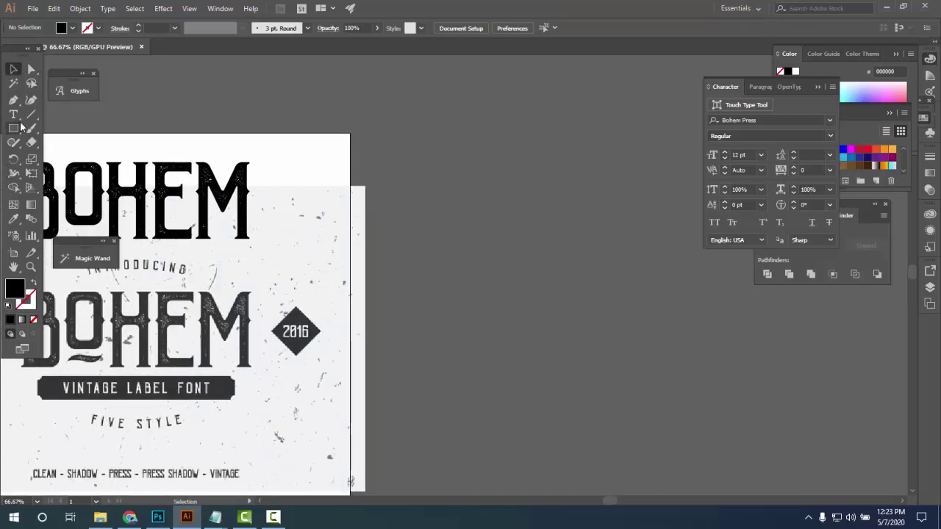
Return to the premium fonts folder and examine the Antonellie, Billionthine and Maghrib font previews
left_click(100, 517)
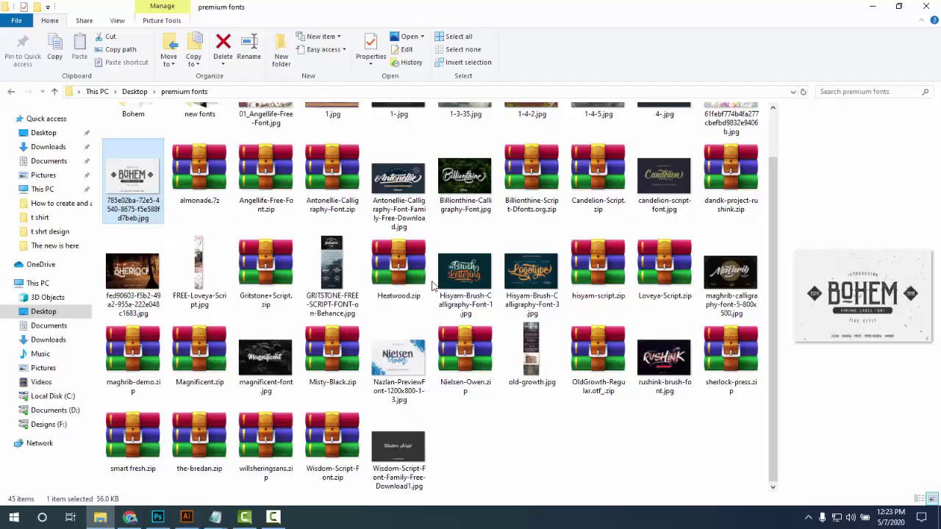
left_click(409, 180)
left_click(475, 189)
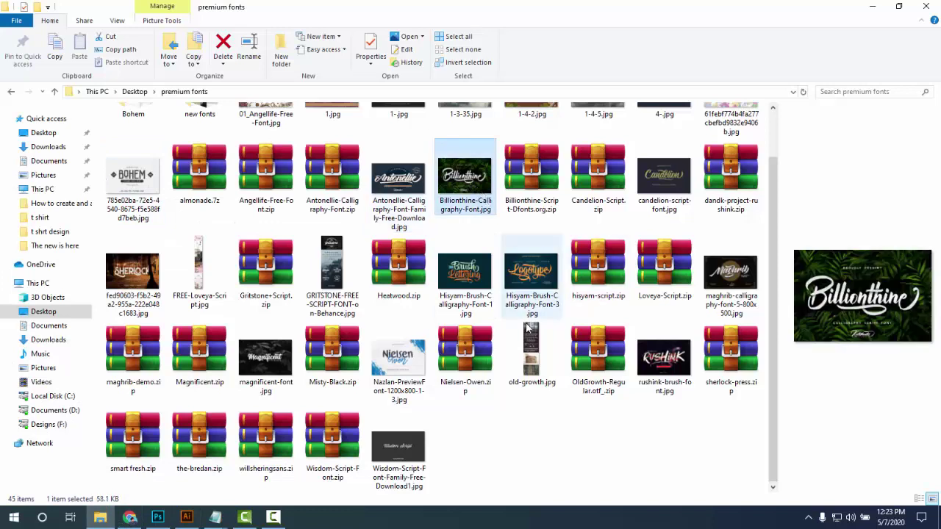
scroll(718, 309, "up", 1)
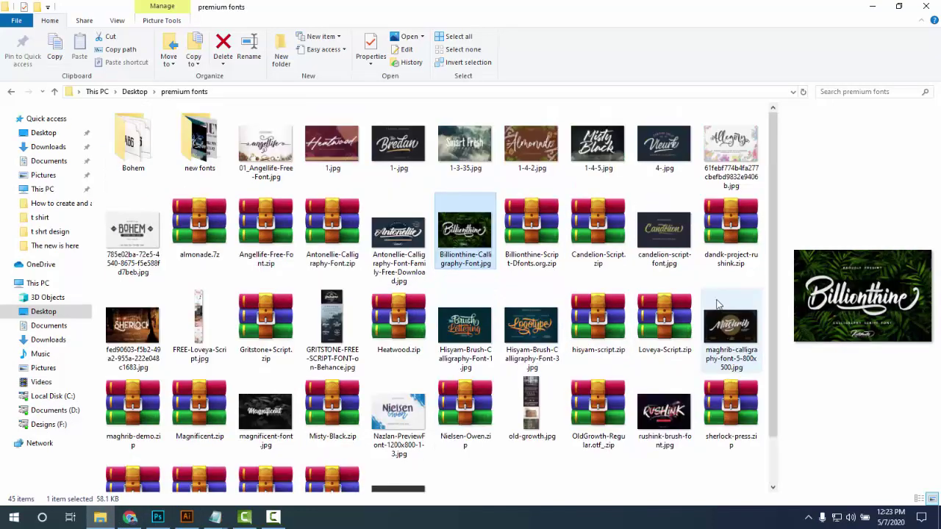
mouse_move(464, 233)
left_mouse_down()
mouse_move(463, 254)
mouse_move(274, 517)
mouse_move(193, 518)
mouse_move(478, 174)
mouse_move(462, 243)
left_mouse_up()
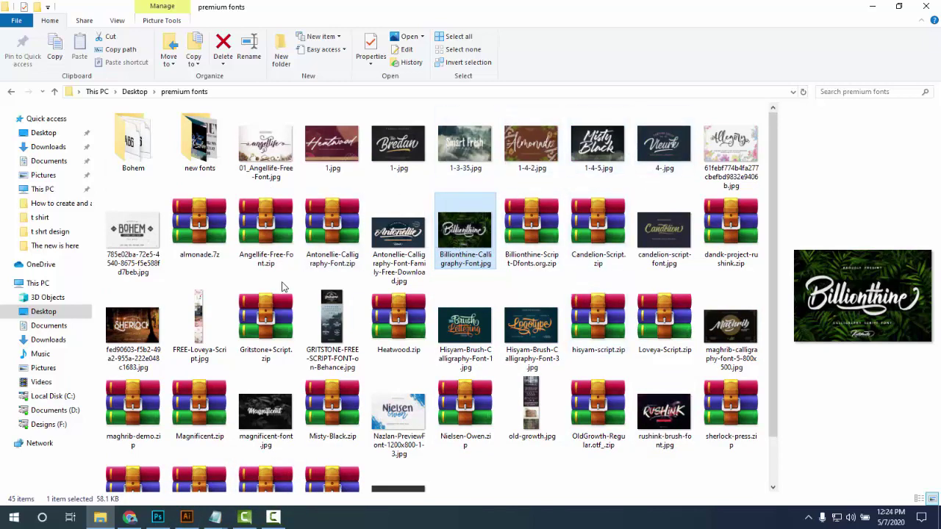
scroll(298, 267, "down", 1)
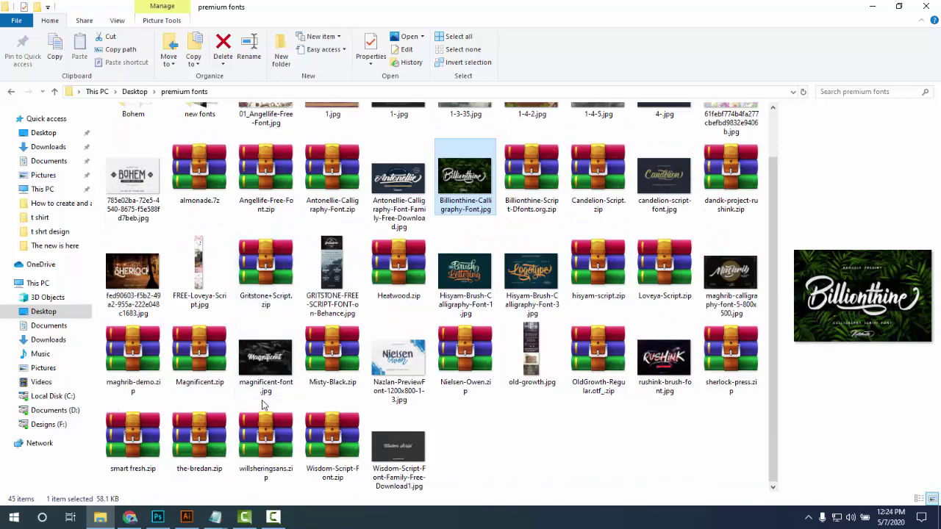
scroll(268, 341, "up", 1)
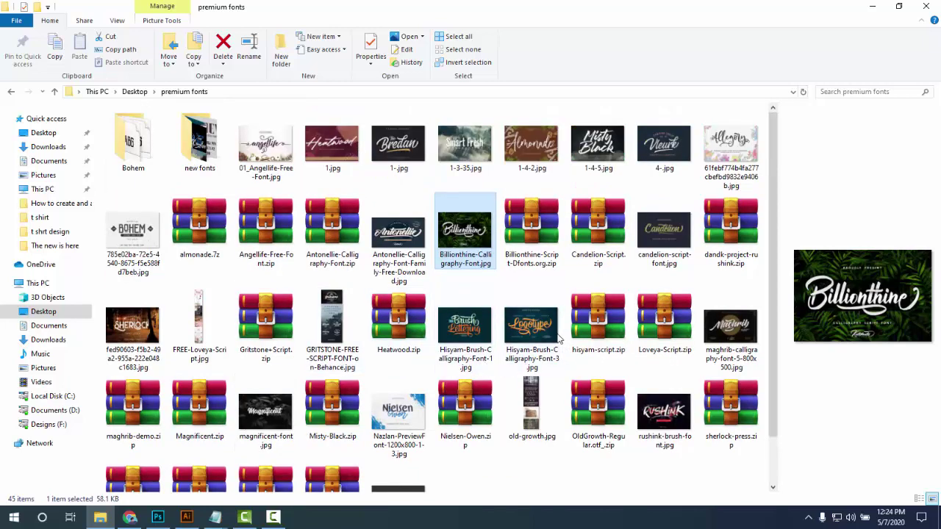
left_click(740, 331)
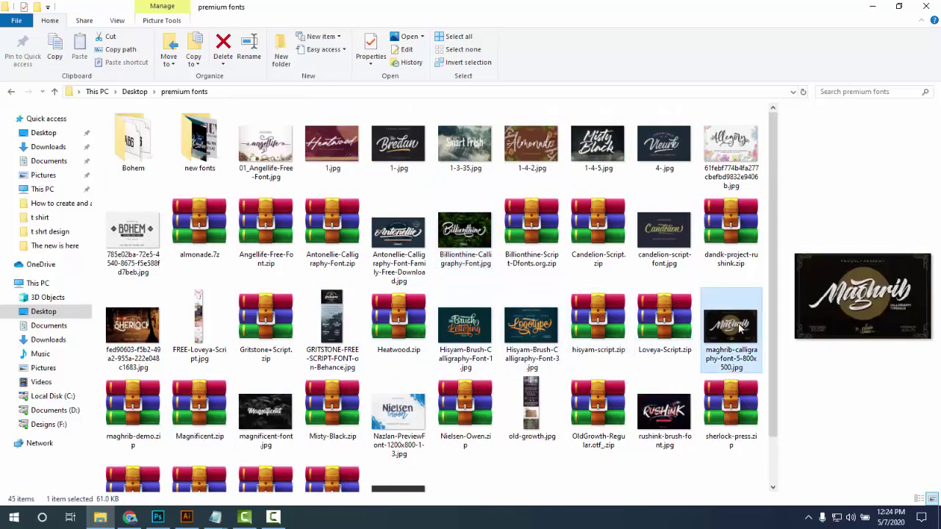
Place the Vleurk font preview image 4-.jpg beside the artboard in Illustrator
left_click(667, 170)
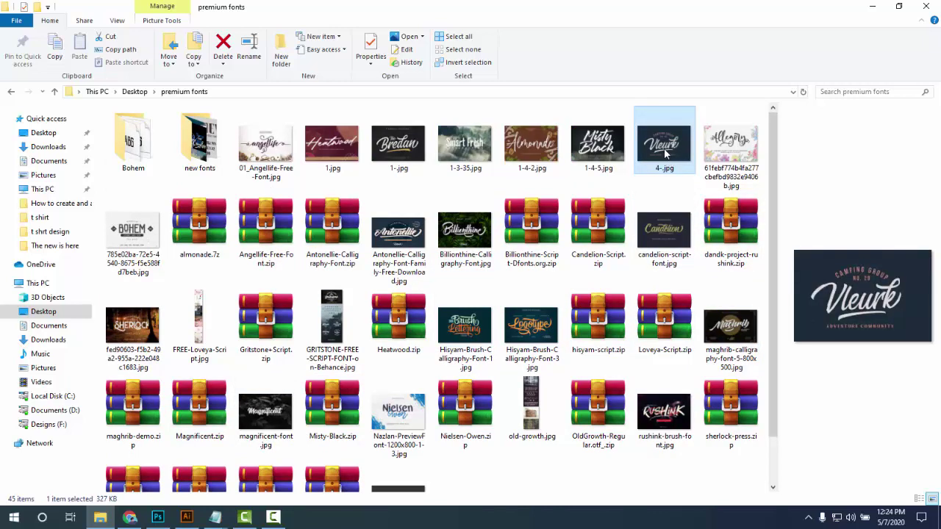
left_click_drag(665, 152, 422, 253)
left_click_drag(462, 330, 382, 316)
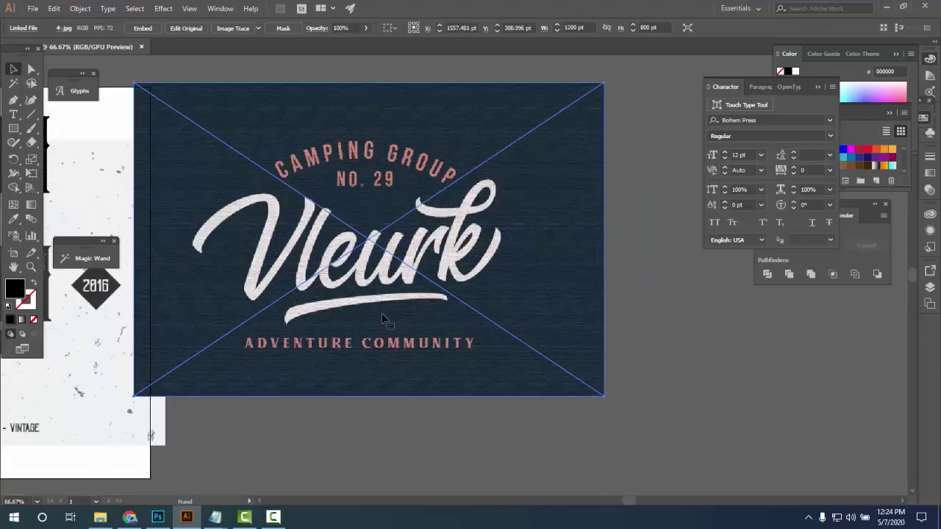
Add the text FLEURK below the Vleurk preview image, enlarge it to about 241.5 pt and place it clear of the image
left_click(14, 114)
left_click(320, 436)
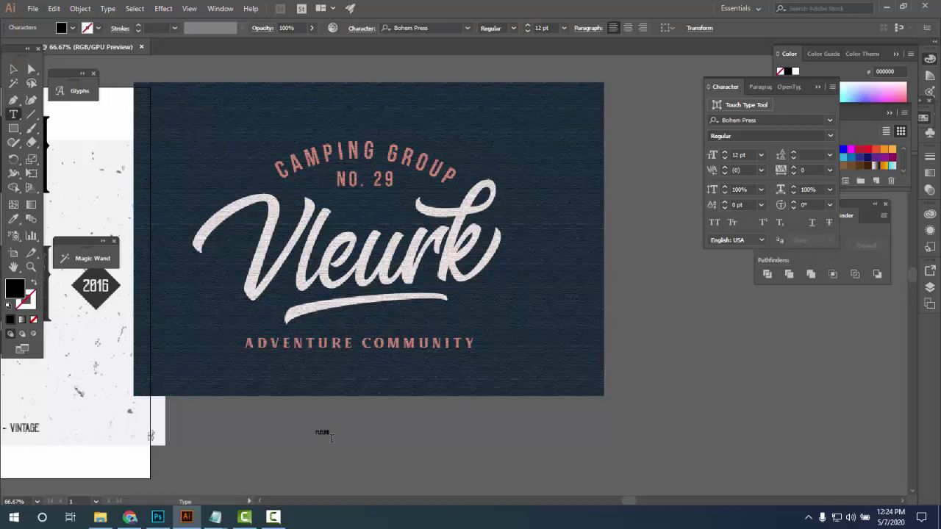
left_click_drag(332, 440, 464, 520)
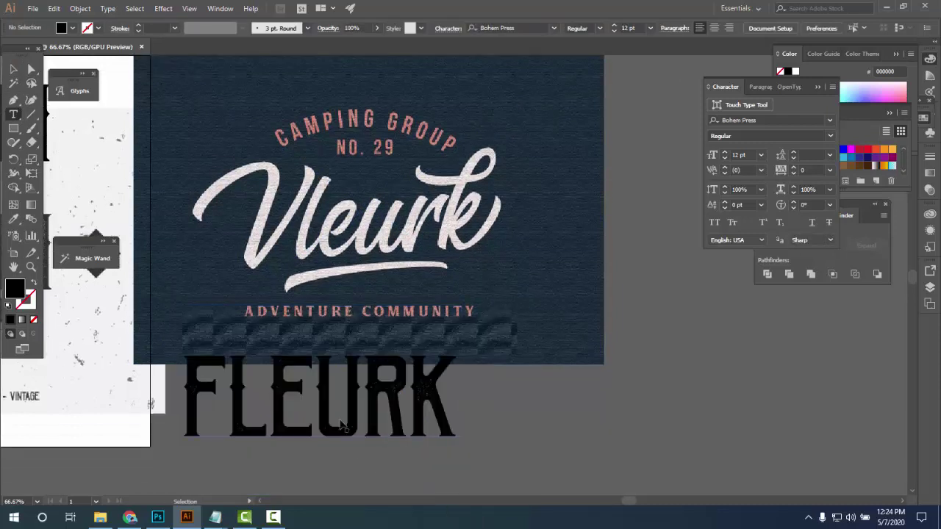
left_click_drag(338, 417, 402, 451)
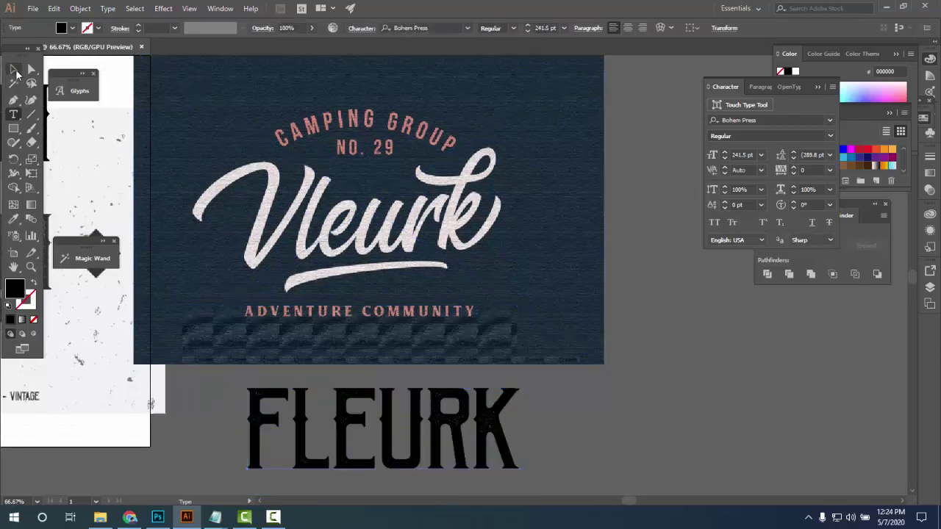
Replace the FLEURK text with VLEURK and position it just under the preview image
left_click(13, 69)
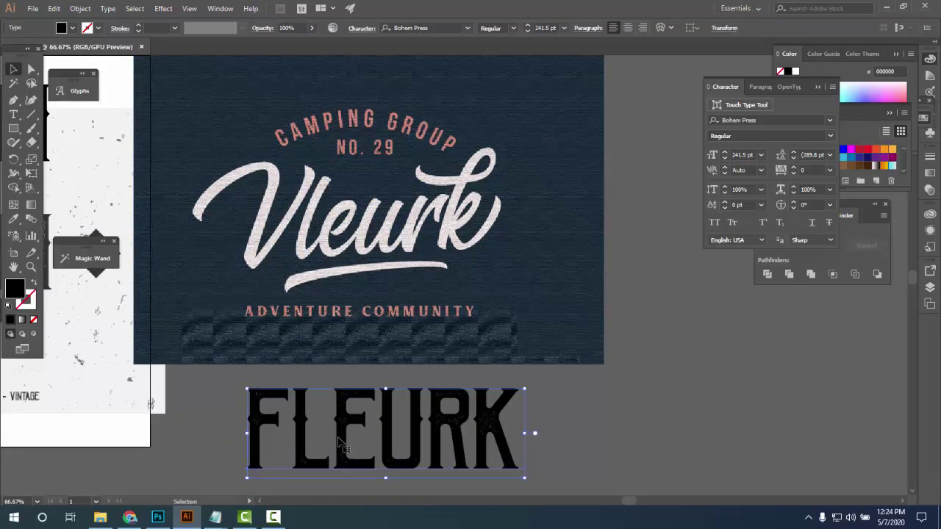
double_click(339, 441)
key("ctrl+a")
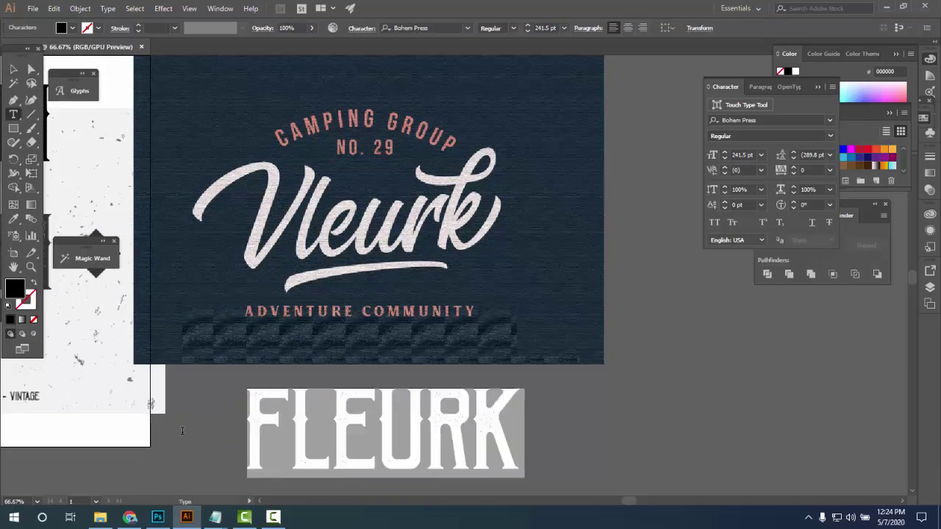
type("V")
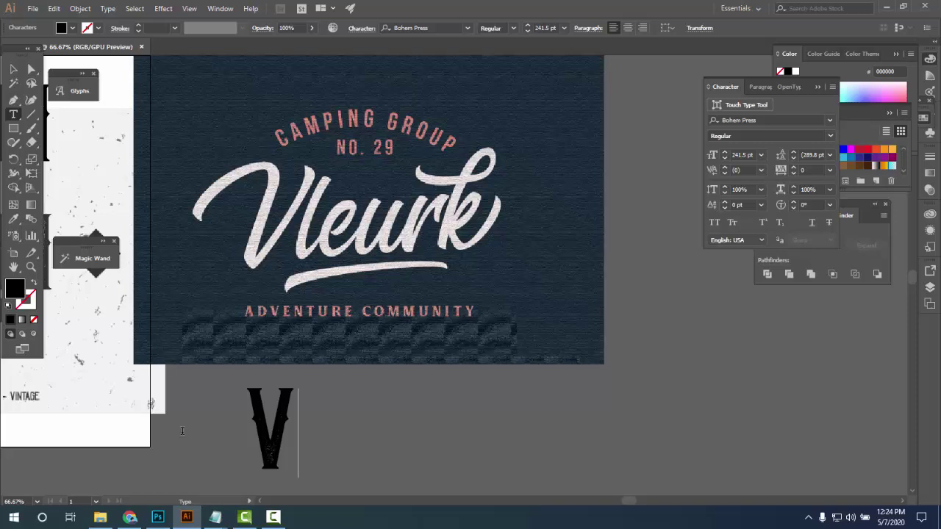
type("LEURK")
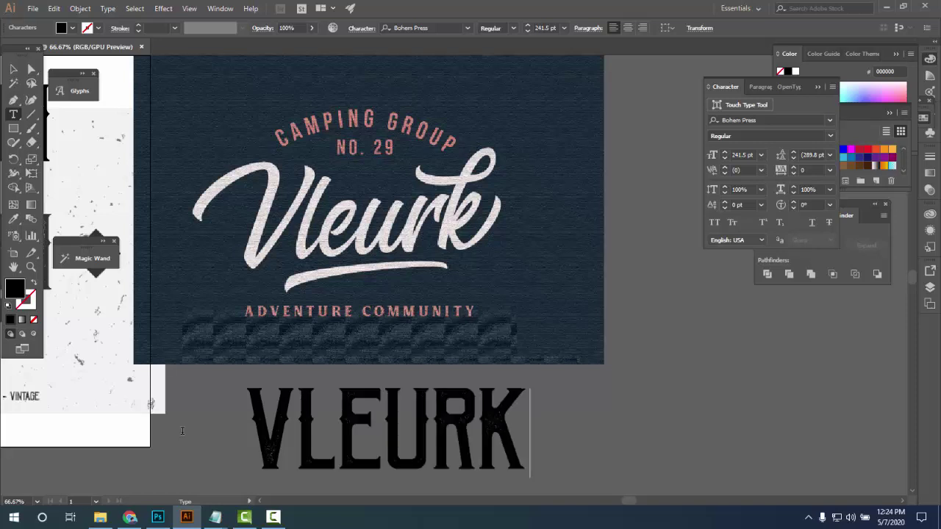
left_click(14, 69)
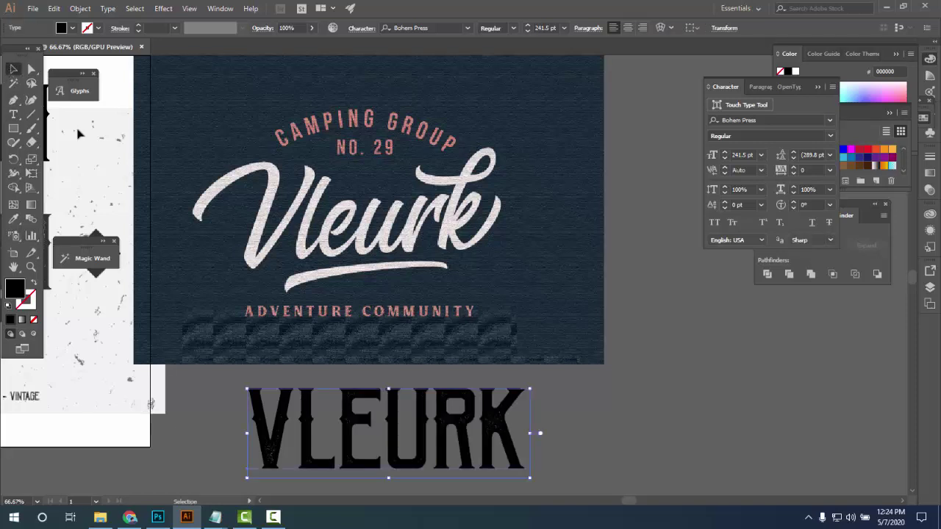
left_click_drag(394, 423, 435, 398)
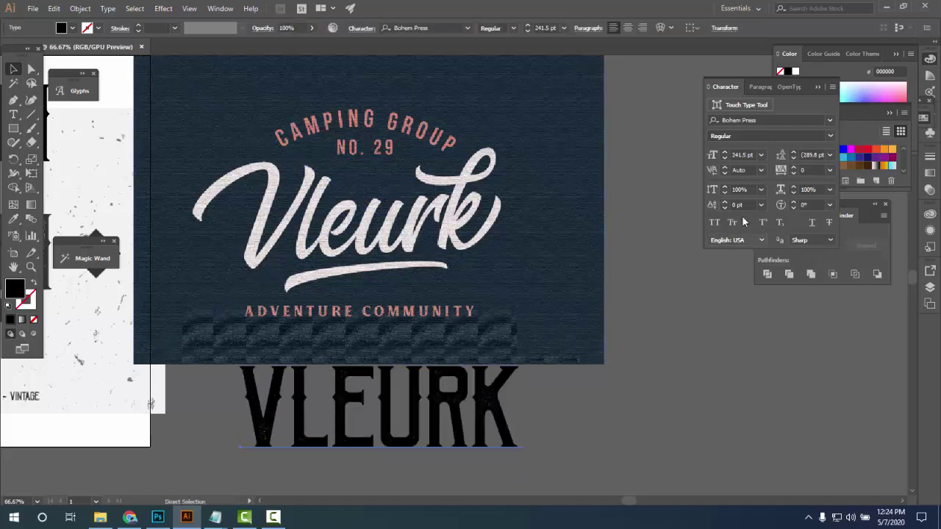
Search the font list for Vleurk and apply Vladimir Script to the text
left_click(771, 121)
type("Vleurk")
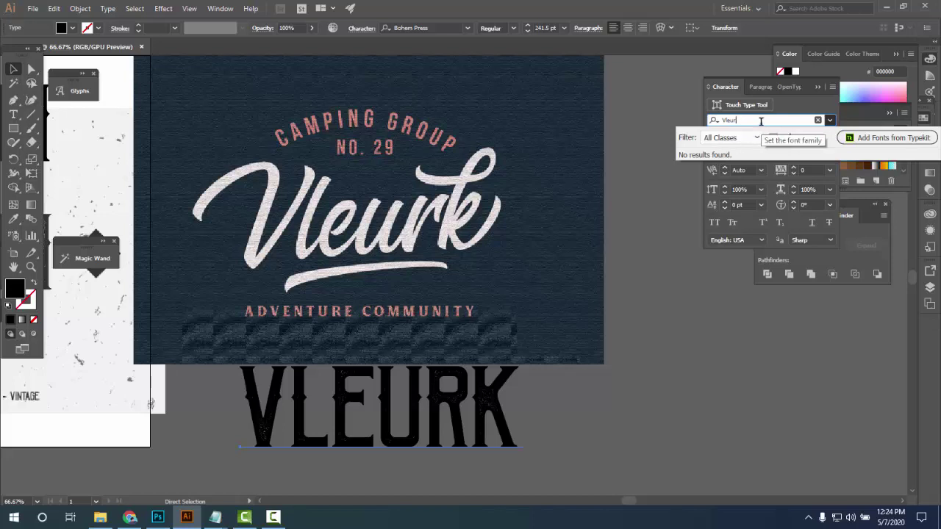
key("BackSpace")
key("BackSpace")
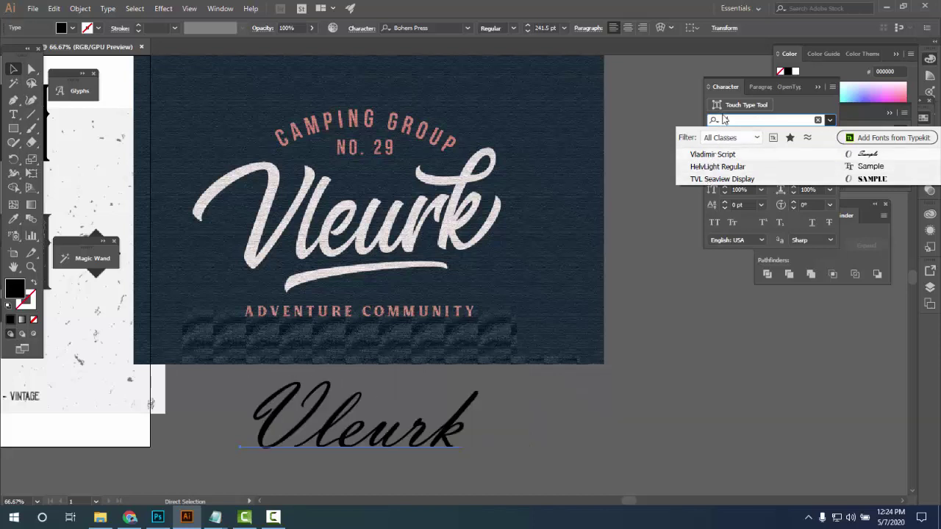
left_click(720, 153)
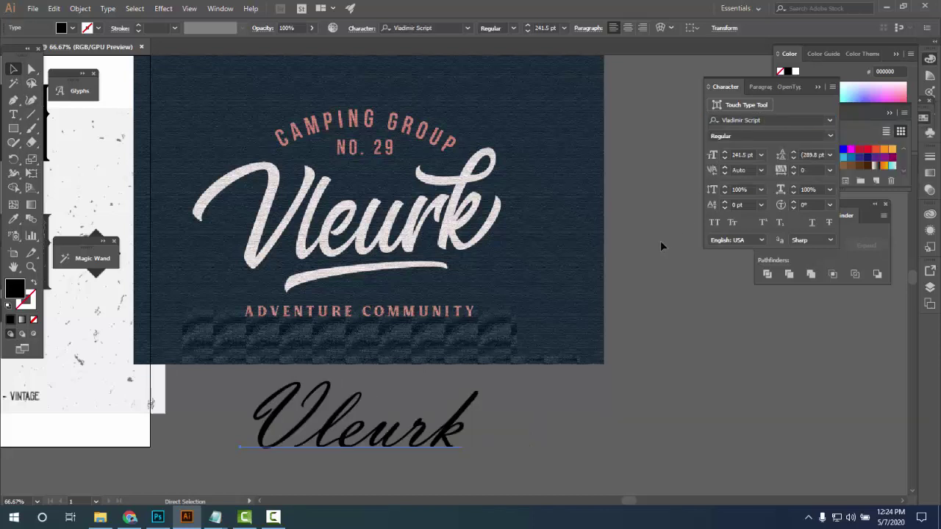
left_click(483, 269)
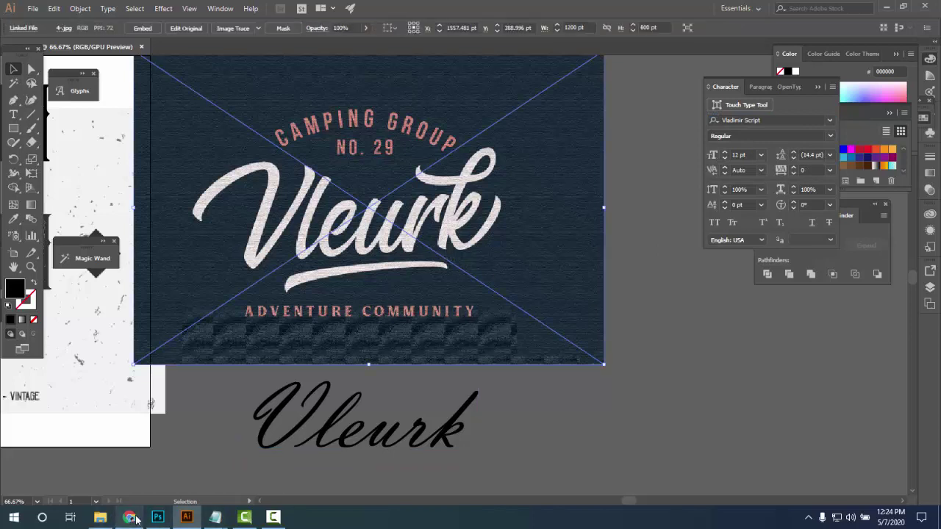
Place the Bredan font preview image 1-.jpg from the premium fonts folder in Illustrator, below the Vleurk preview and text
left_click(108, 518)
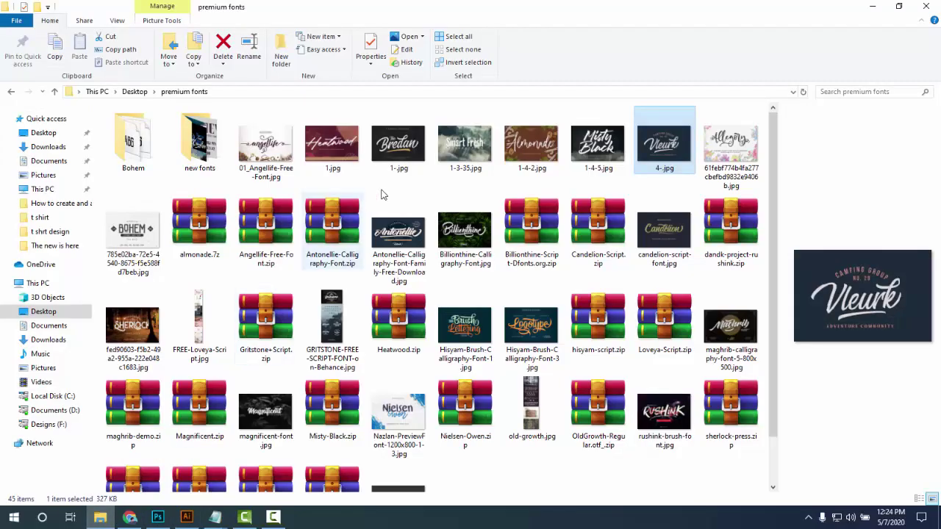
left_click(402, 153)
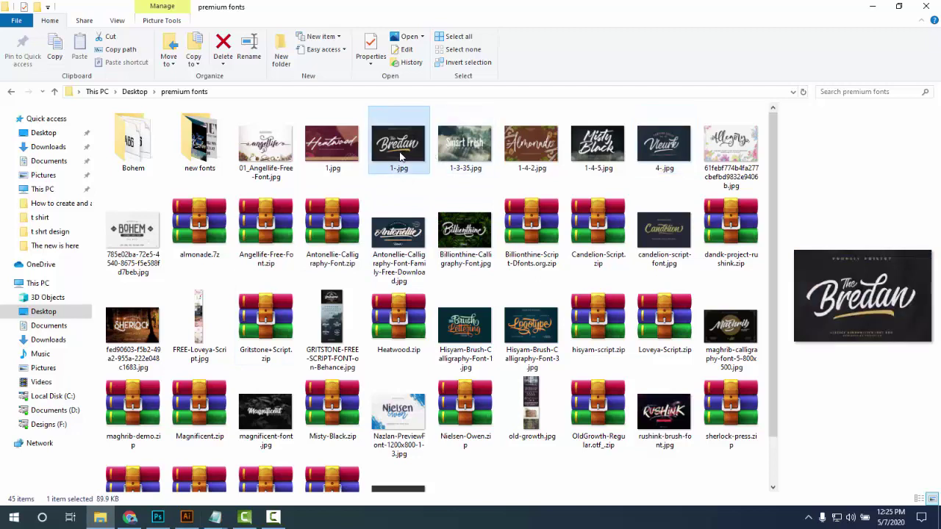
left_click_drag(399, 157, 687, 384)
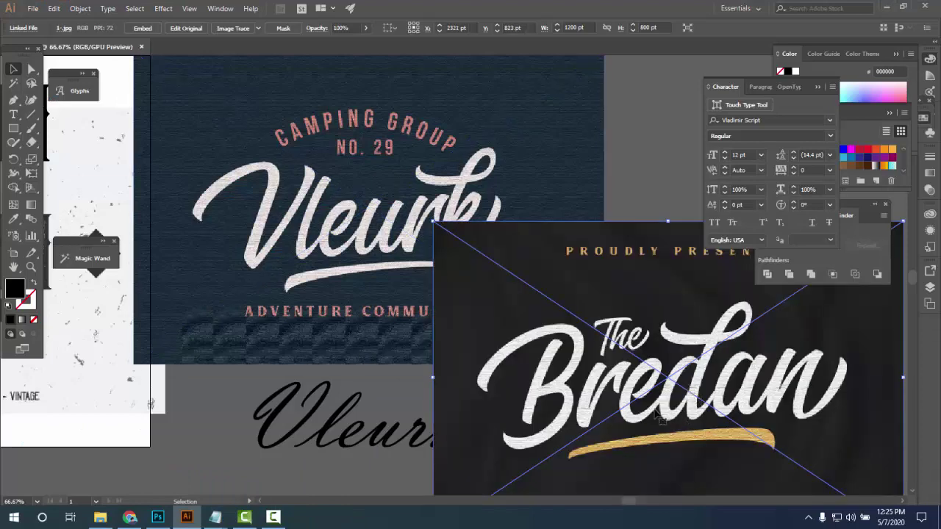
left_click_drag(660, 416, 542, 205)
left_click_drag(491, 172, 491, 412)
scroll(490, 384, "down", 1)
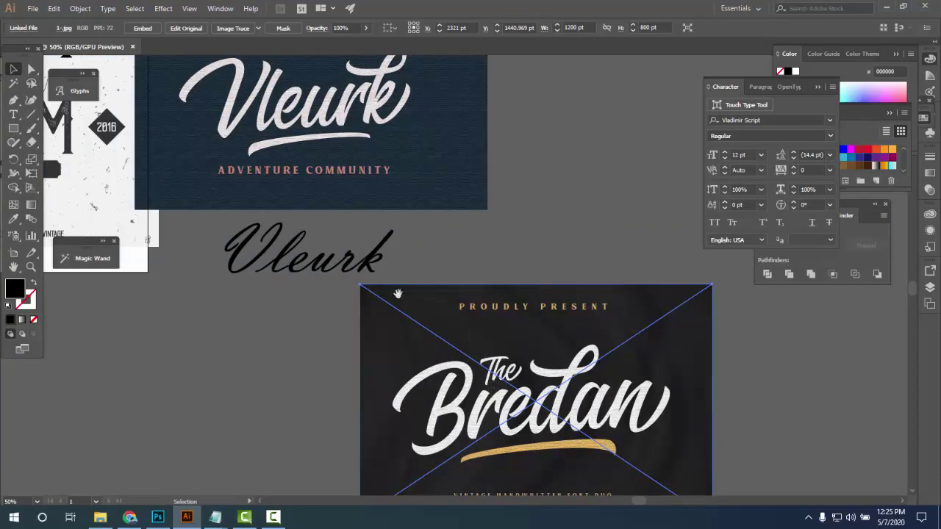
left_click_drag(397, 294, 414, 408)
Move the Vleurk text to the right of its preview image and bring the Bredan image up beneath the Vleurk preview
left_click_drag(331, 386, 338, 367)
left_click(793, 120)
scroll(735, 158, "down", 2)
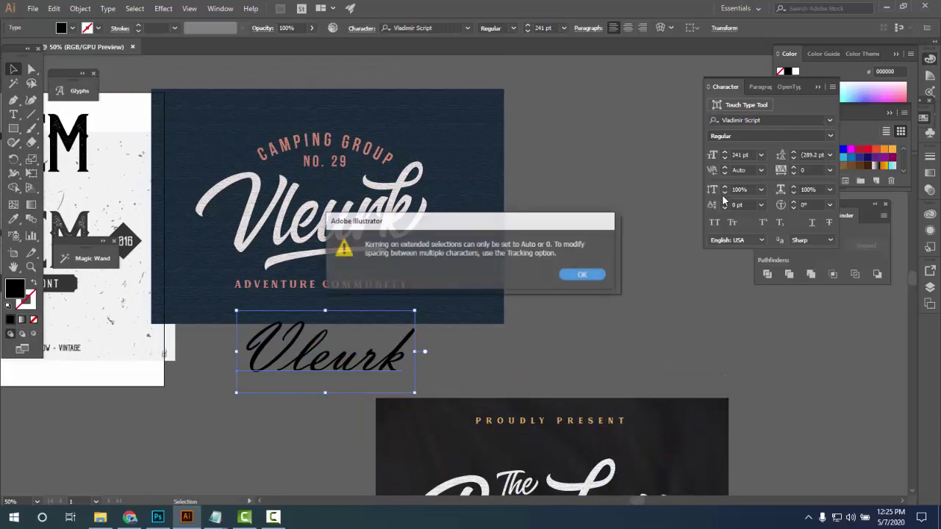
left_click(583, 274)
left_click_drag(297, 367, 584, 216)
left_click_drag(600, 358, 571, 252)
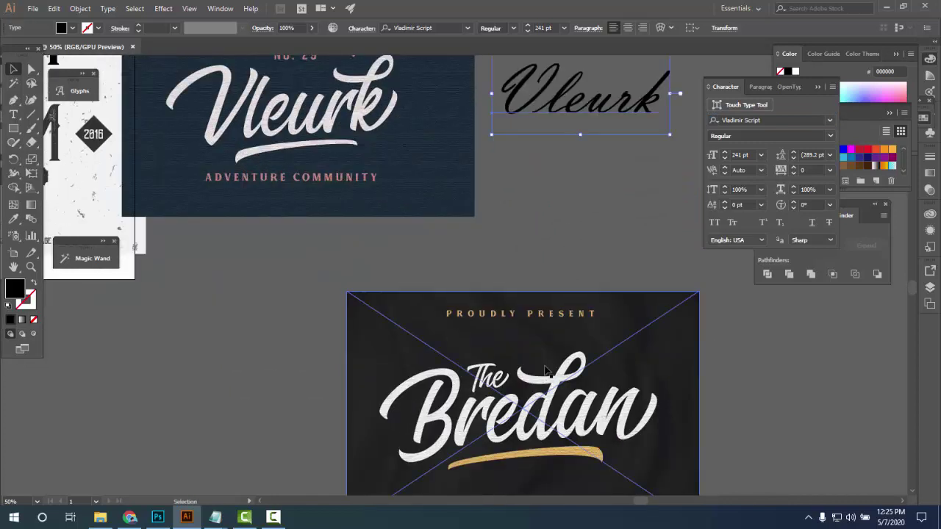
left_click_drag(519, 404, 486, 333)
left_click_drag(542, 256, 510, 432)
Try to set The Bredan as the font by searching the font list for "the br"
left_click(785, 120)
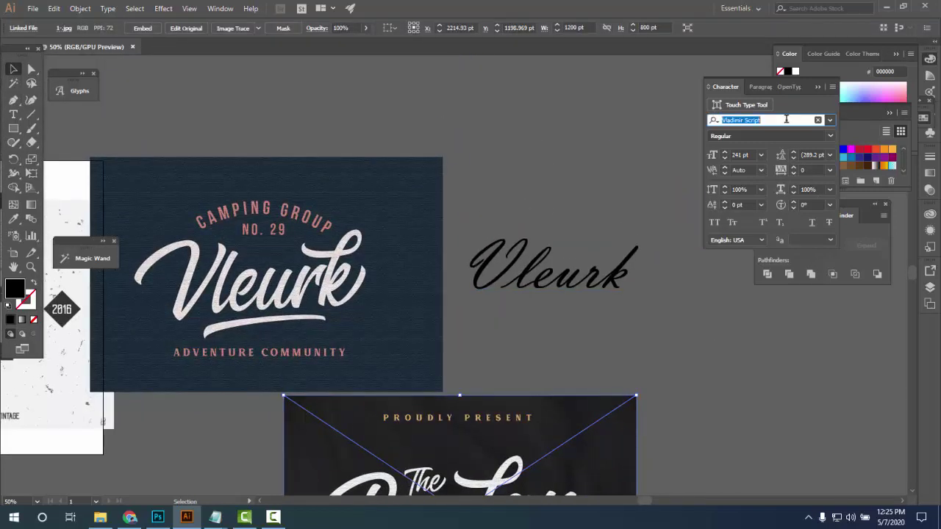
type("the")
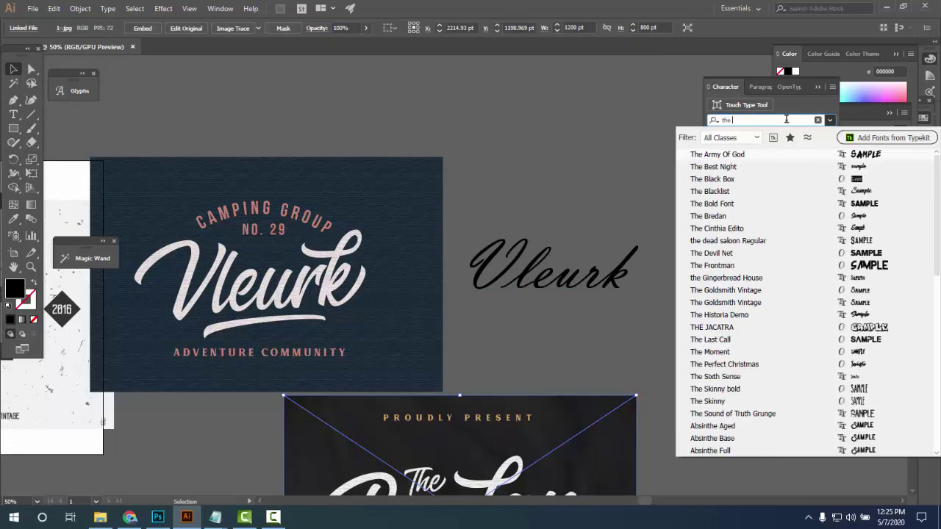
type(" b")
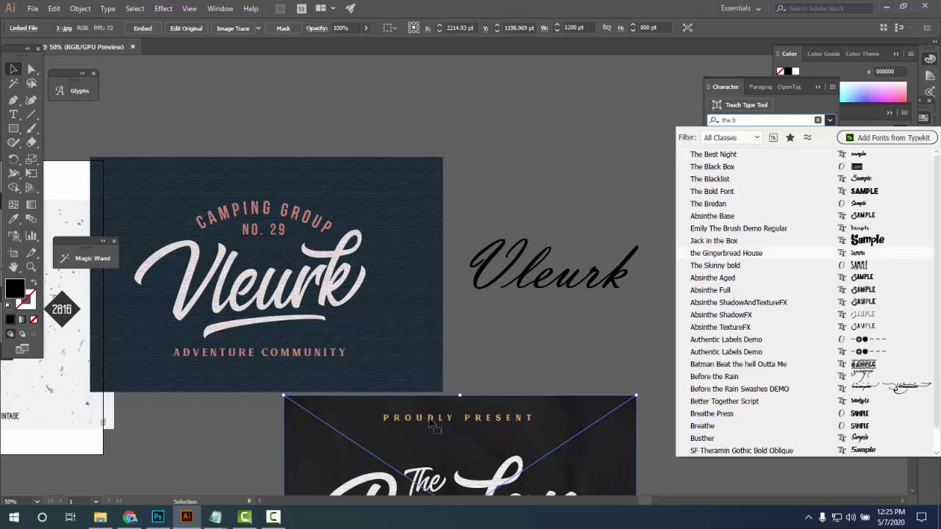
scroll(449, 431, "down", 2)
scroll(588, 378, "down", 2)
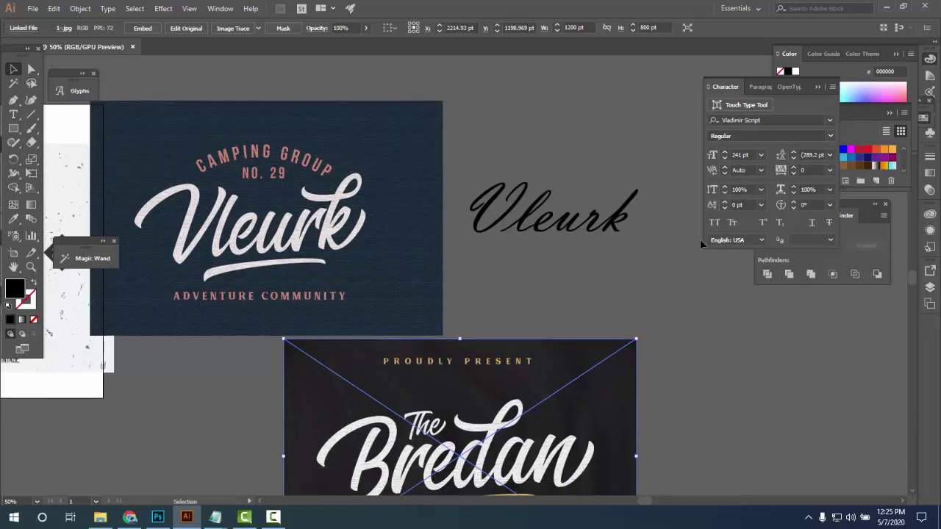
left_click(771, 119)
type("th")
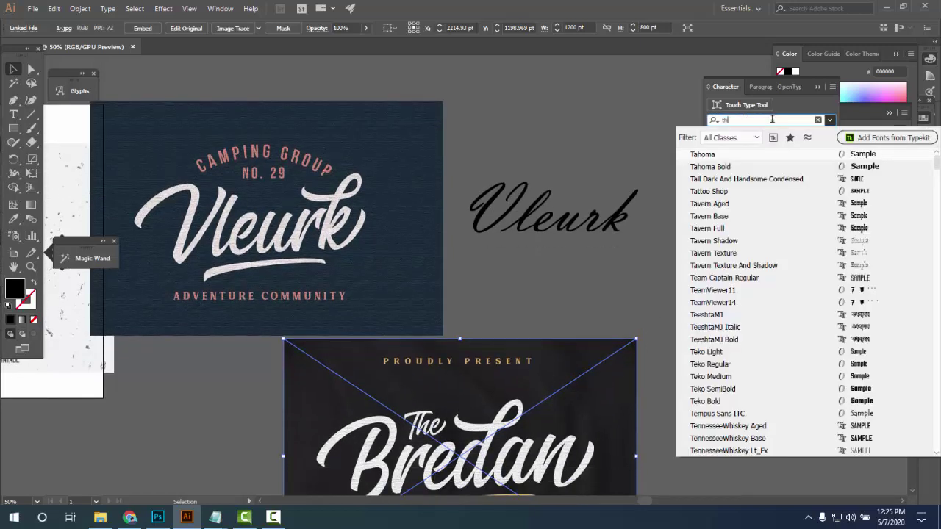
type("e br")
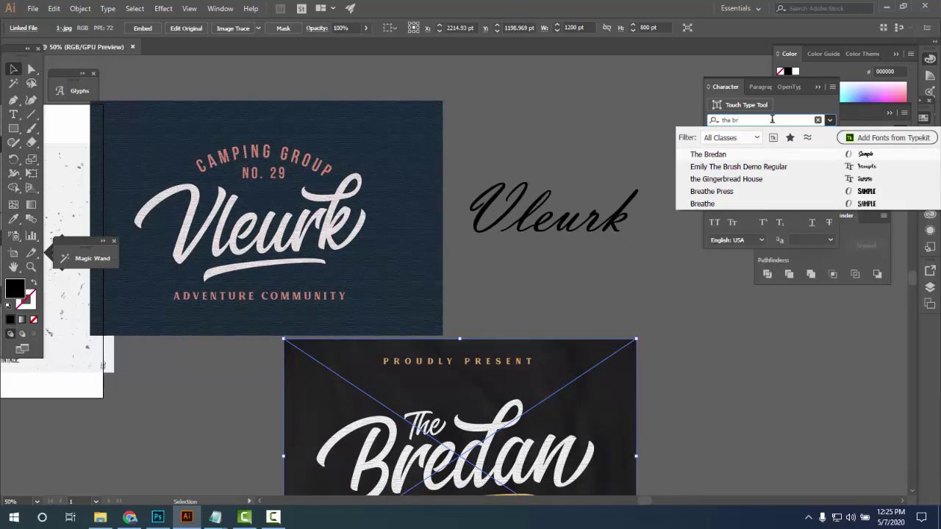
key("Escape")
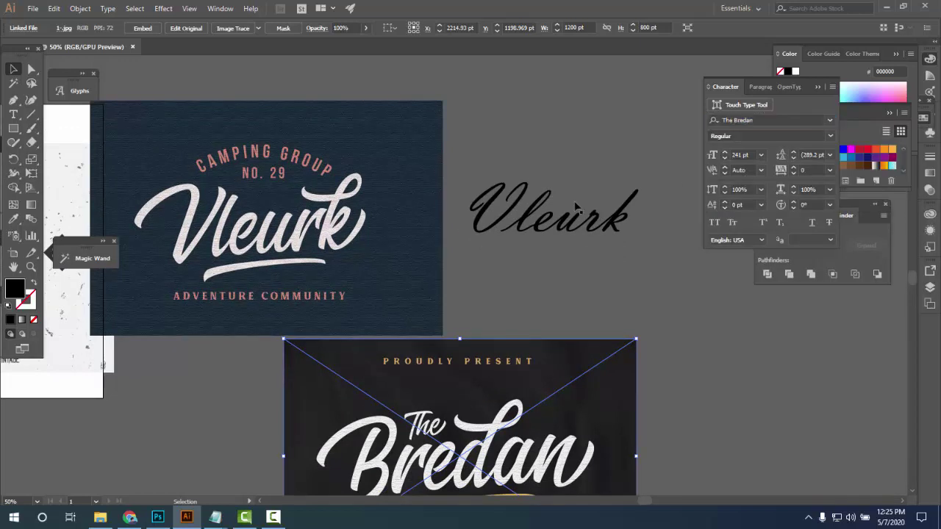
Apply The Bredan font to the Vleurk text and move the text clear of the preview image
left_click(572, 219)
left_click(768, 120)
type("t")
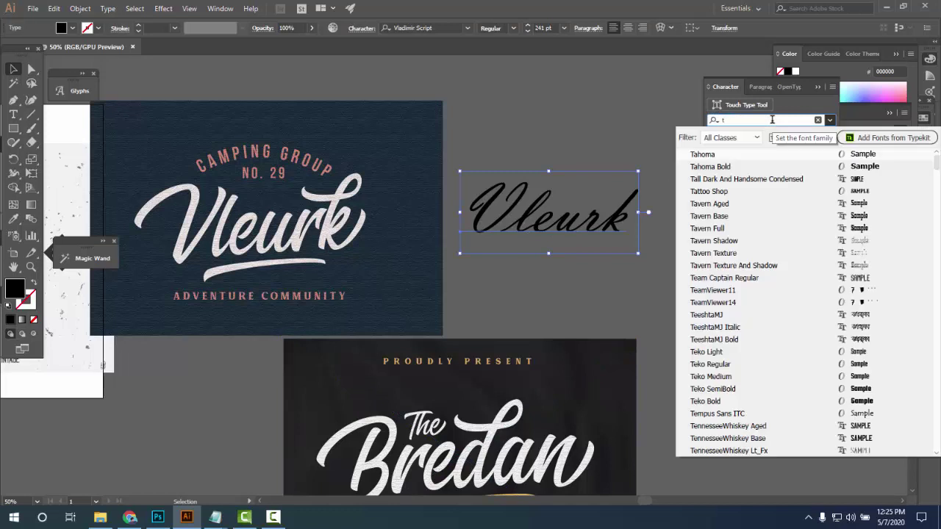
type("he br")
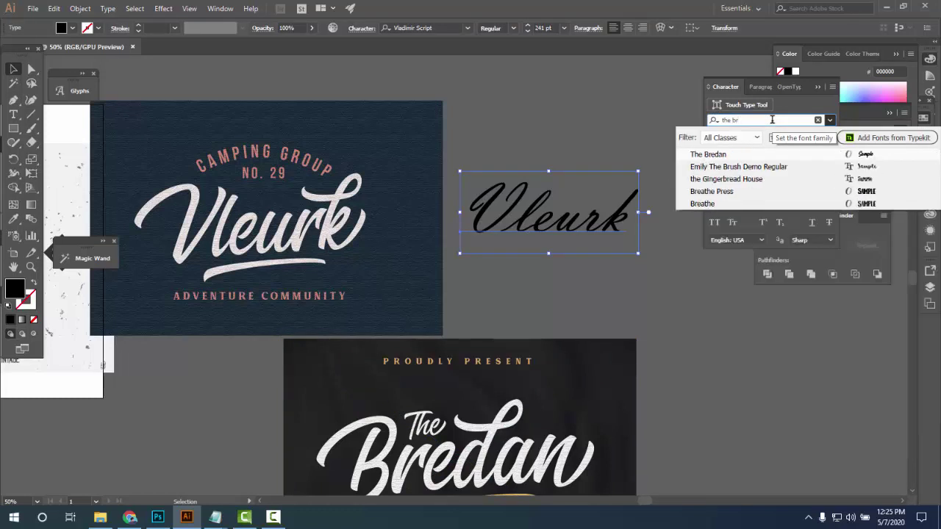
key("Return")
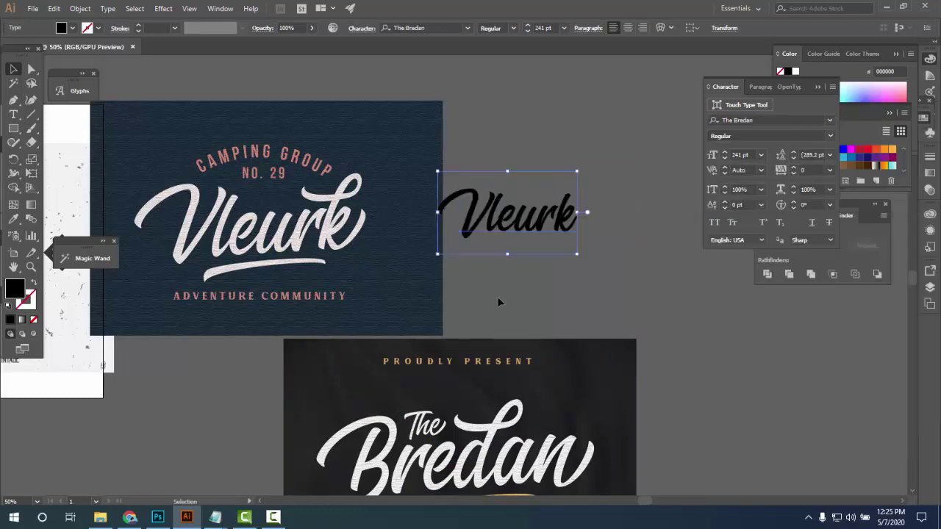
left_click(538, 290)
left_click_drag(523, 232, 563, 235)
left_click(545, 307)
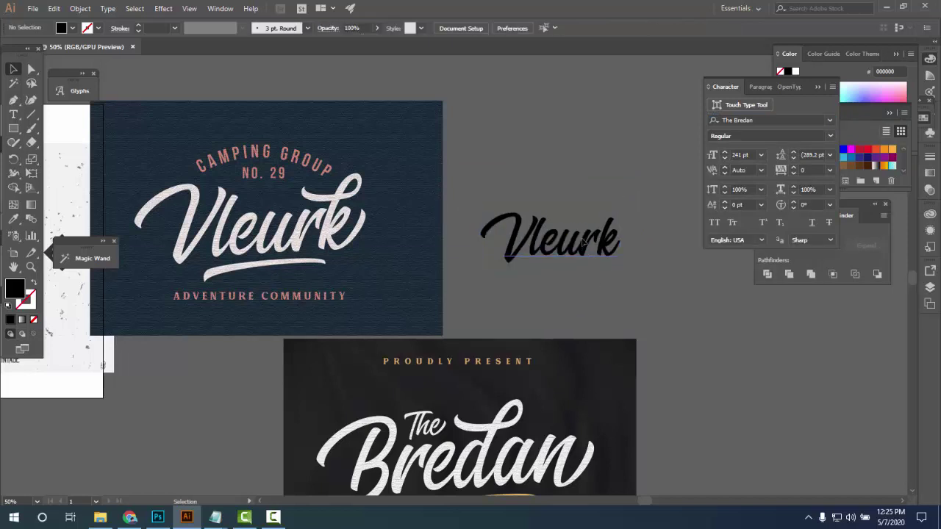
Replace the final k of Vleurk with the looped swash alternate from the reference and reposition the text
left_click(616, 230)
left_click(616, 225)
double_click(600, 214)
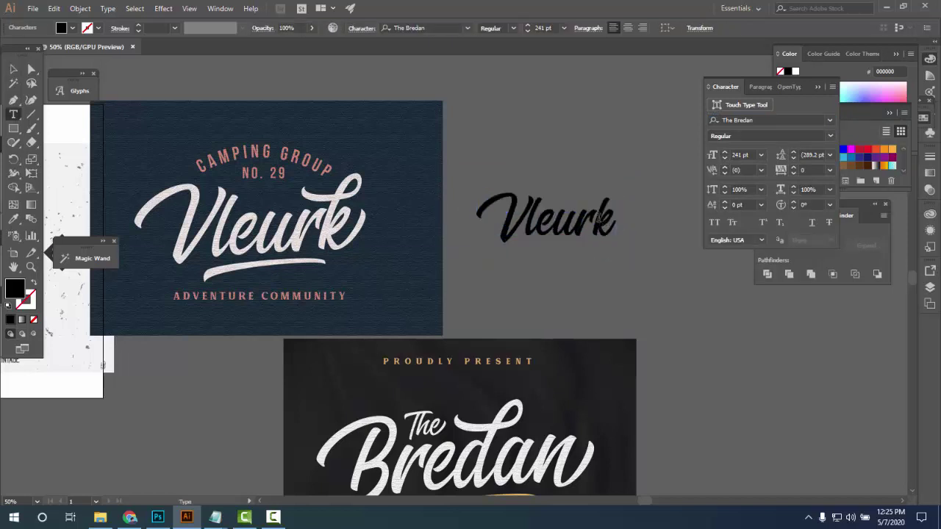
double_click(599, 219)
left_click_drag(614, 220, 599, 221)
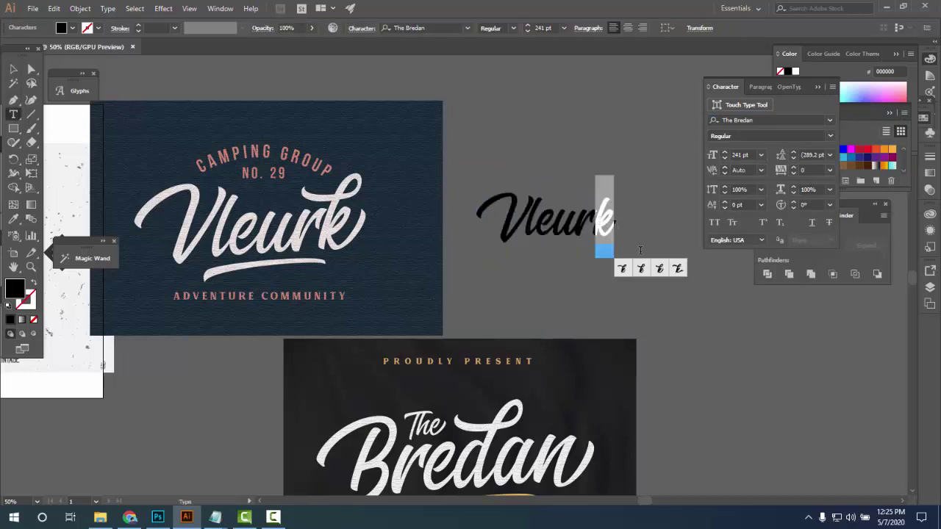
left_click(661, 271)
left_click(13, 70)
left_click(543, 299)
left_click_drag(542, 235, 530, 224)
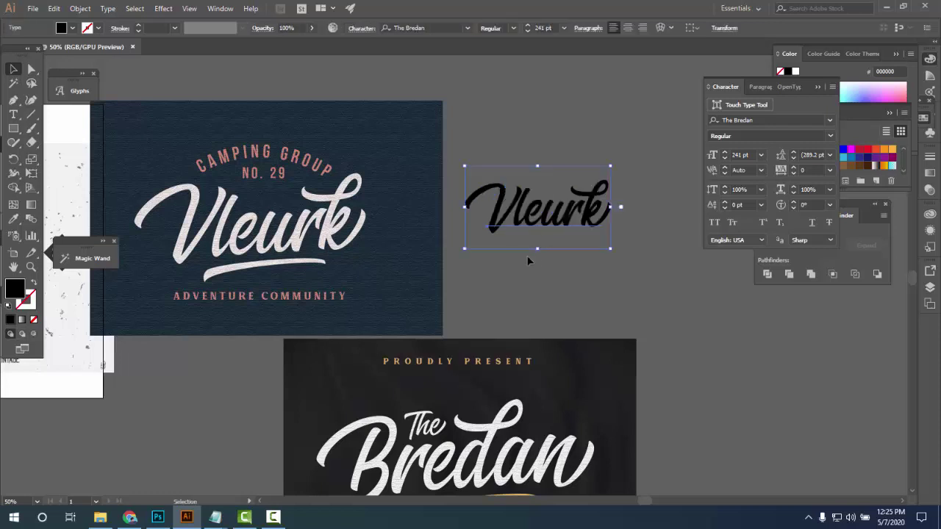
Add a separate point text holding The Bredan's underline swash glyph below the Vleurk text
left_click(13, 114)
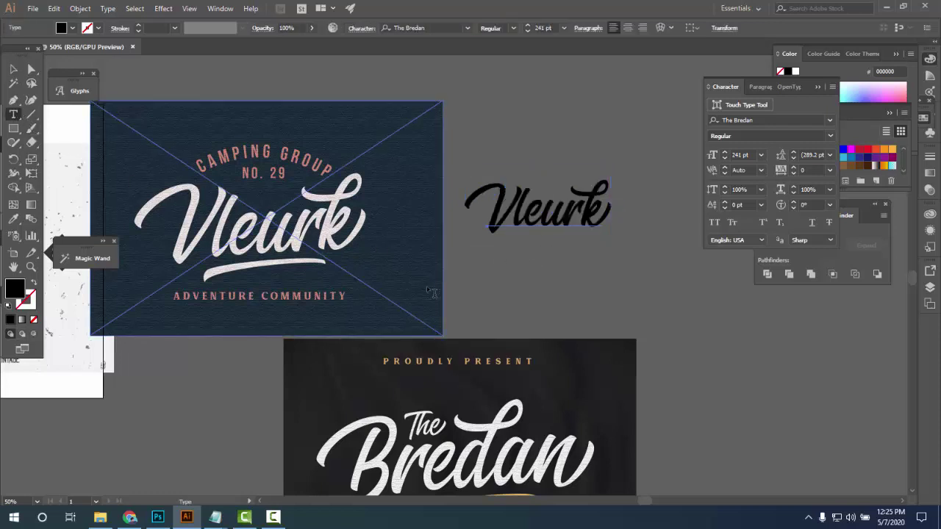
left_click(529, 269)
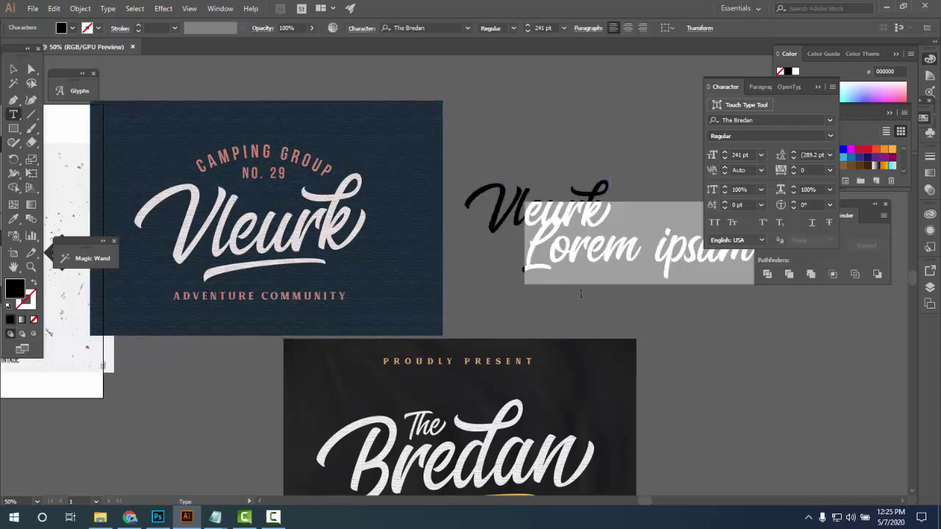
key("BackSpace")
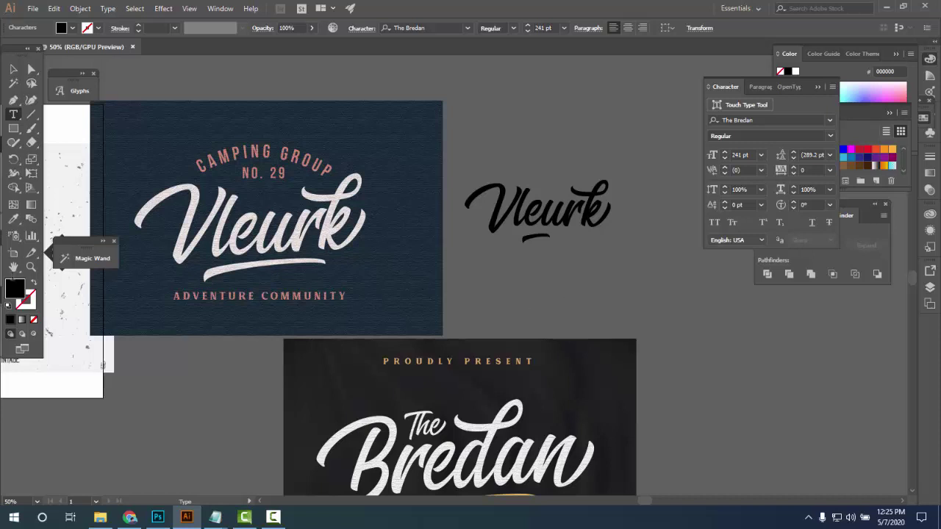
left_click(14, 68)
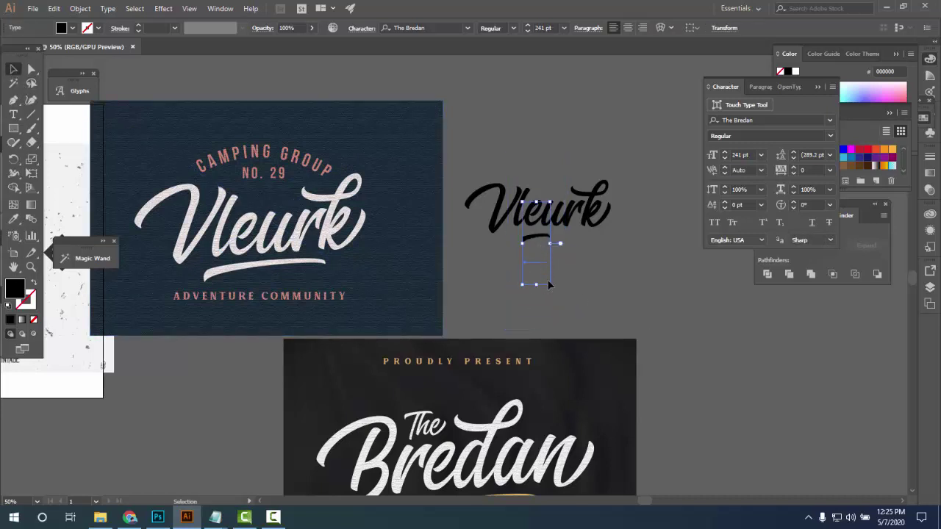
Enlarge the underline swash text and position it beneath the Vleurk lettering
left_click_drag(548, 285, 585, 317)
left_click_drag(527, 231, 535, 239)
left_click(599, 251)
scroll(559, 254, "up", 2)
scroll(566, 268, "down", 2)
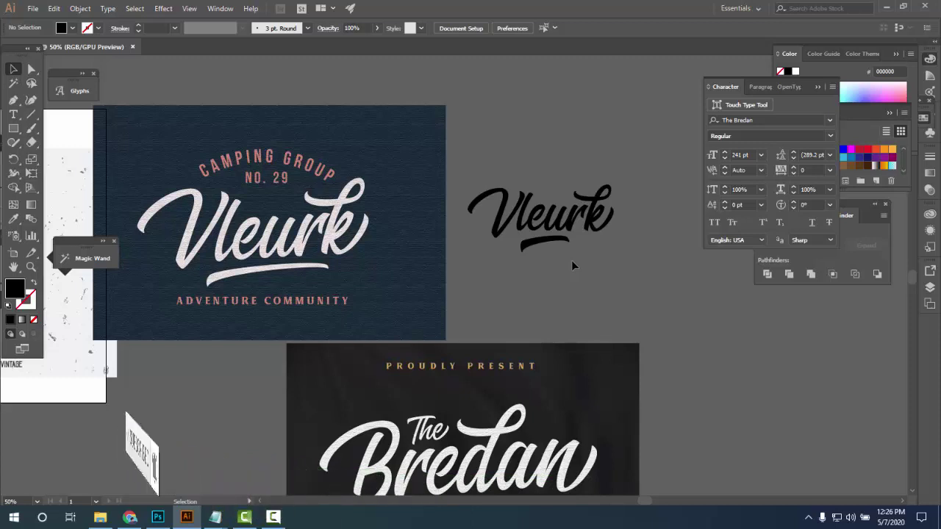
Convert the underline swash to outlines, stretch it sideways and reposition it beneath Vleurk like the reference underline
scroll(537, 263, "up", 2)
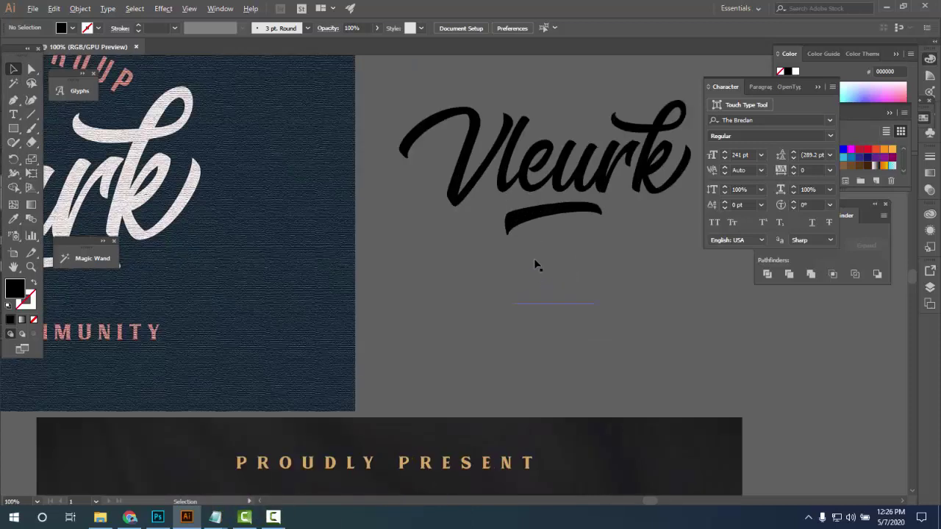
left_click(526, 213)
right_click(526, 213)
left_click(570, 291)
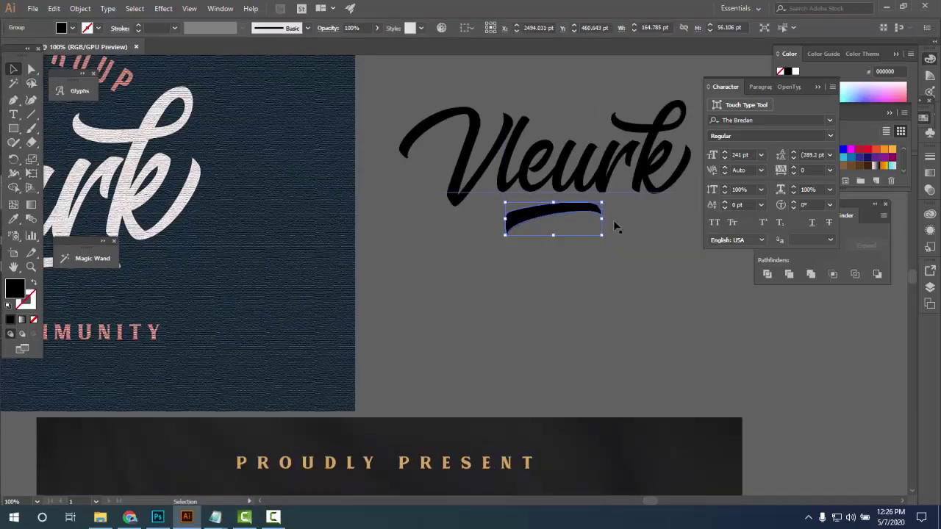
left_click_drag(614, 220, 652, 219)
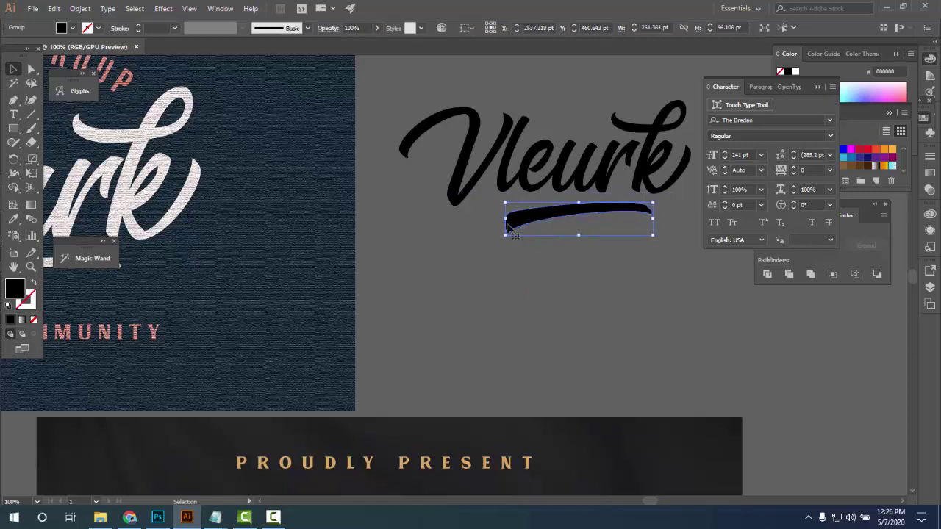
left_click_drag(489, 223, 443, 222)
left_click_drag(655, 238, 629, 244)
left_click_drag(615, 211, 624, 216)
left_click(666, 279)
Select the Vleurk text with its underline and shear both upward toward the k using Free Transform
scroll(666, 280, "down", 2)
left_click_drag(666, 281, 611, 191)
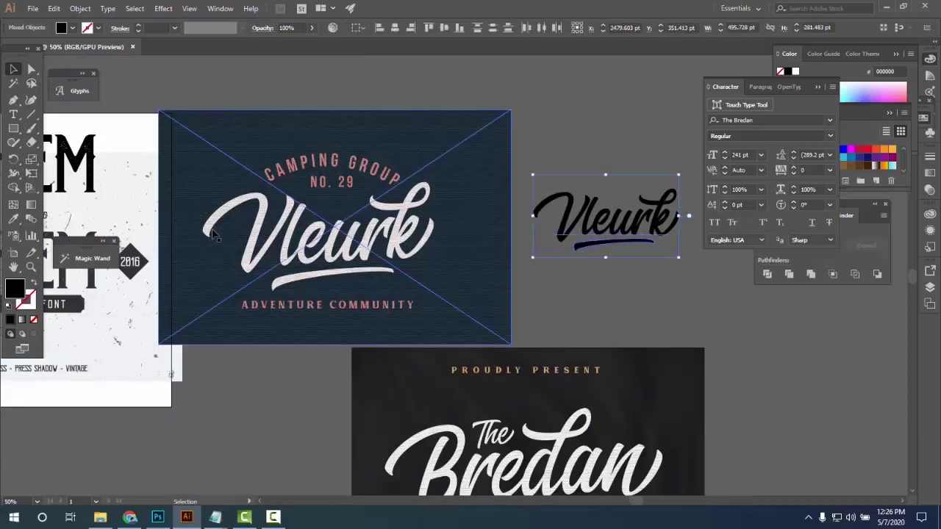
left_click(32, 174)
left_click_drag(681, 209, 681, 194)
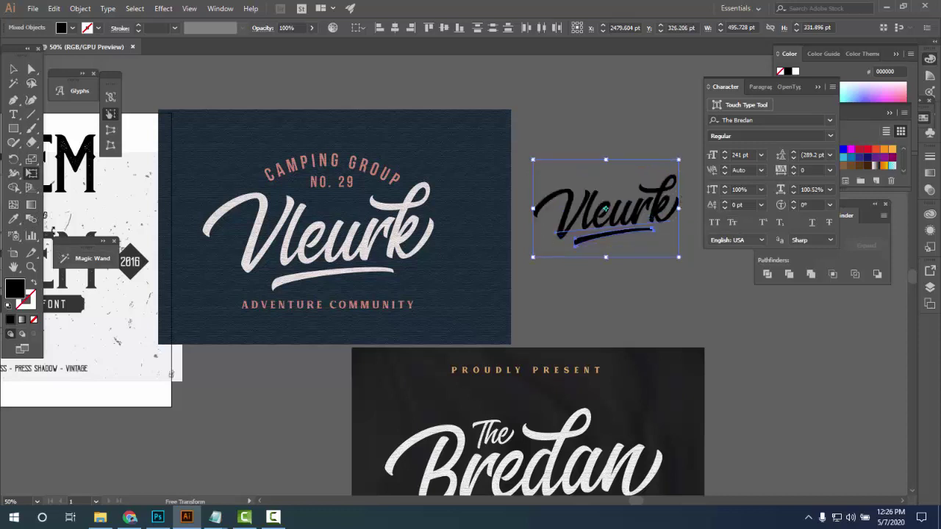
Recolor the Vleurk text and underline with the off-white sampled from the preview image's lettering, then deselect them
left_click(13, 219)
left_click(257, 240)
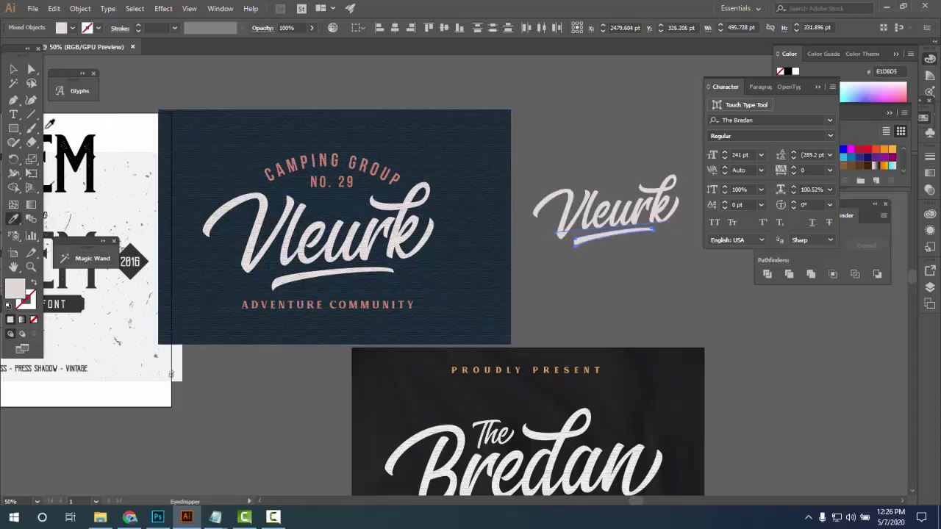
left_click(29, 70)
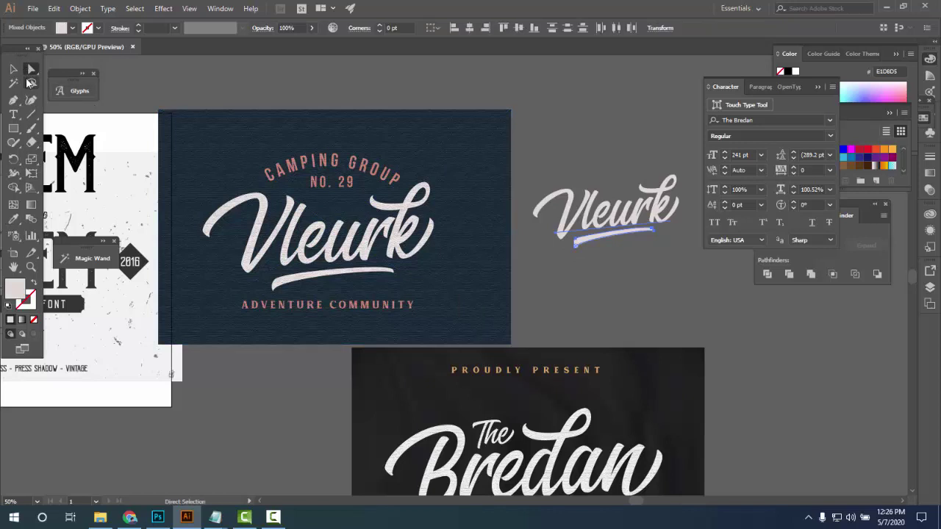
key("v")
left_click(655, 151)
left_click_drag(625, 280, 519, 271)
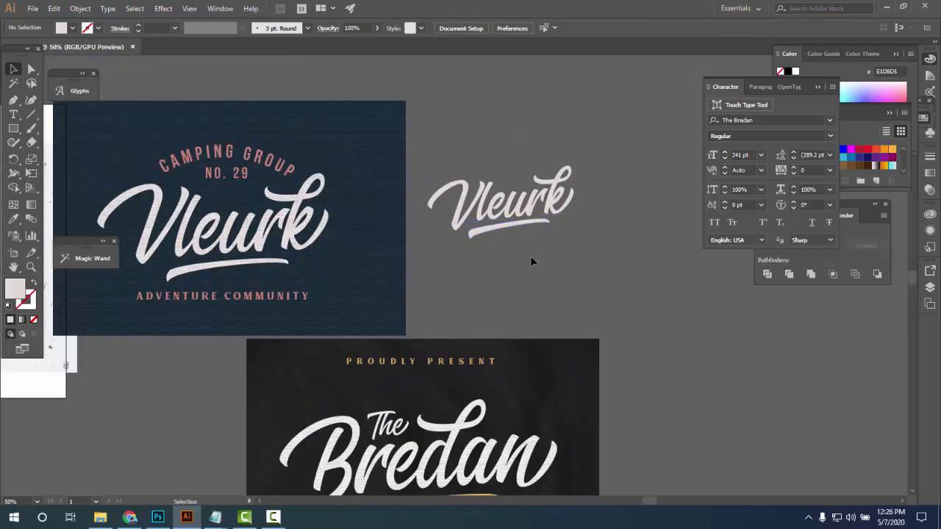
Scale up the Vleurk text and underline together and place them just beside the blue preview image
scroll(545, 264, "up", 2)
left_click(515, 167)
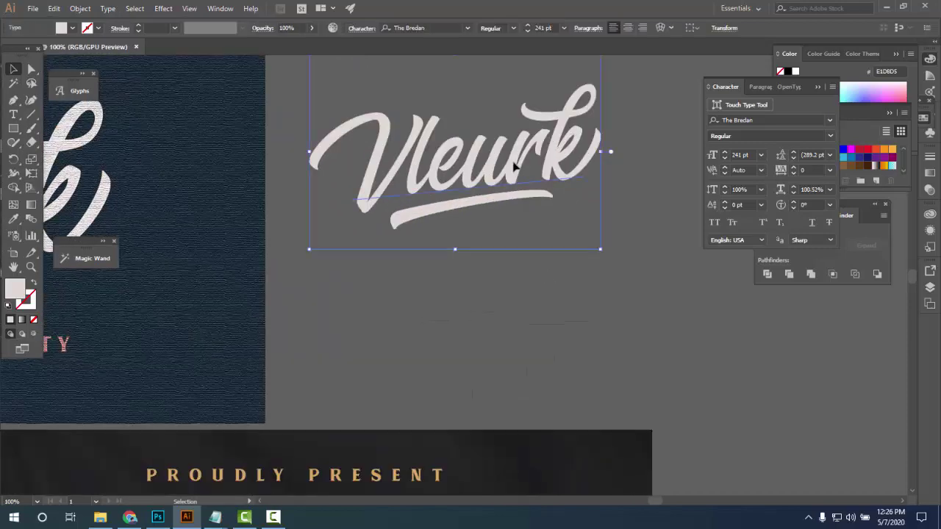
scroll(500, 220, "down", 2)
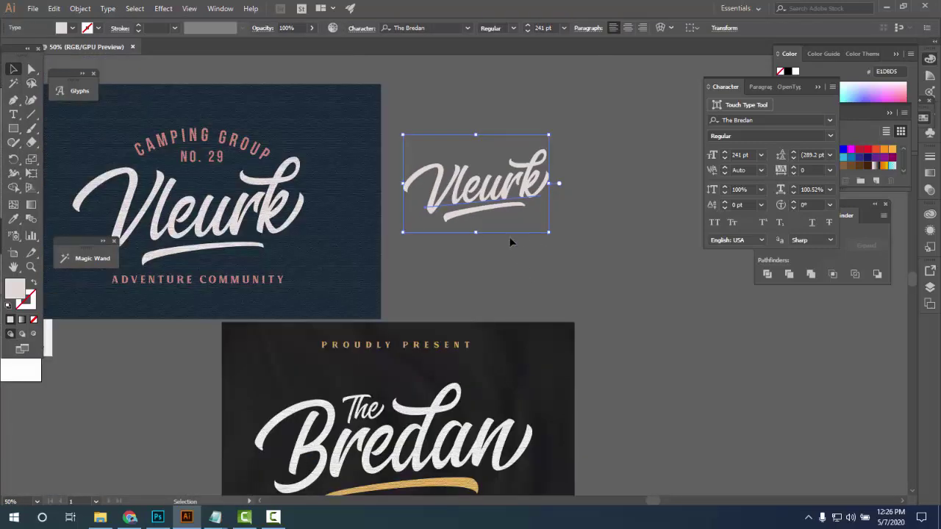
left_click_drag(510, 240, 483, 168)
left_click_drag(549, 232, 613, 276)
left_click_drag(511, 208, 562, 210)
left_click(662, 312)
scroll(563, 312, "down", 4)
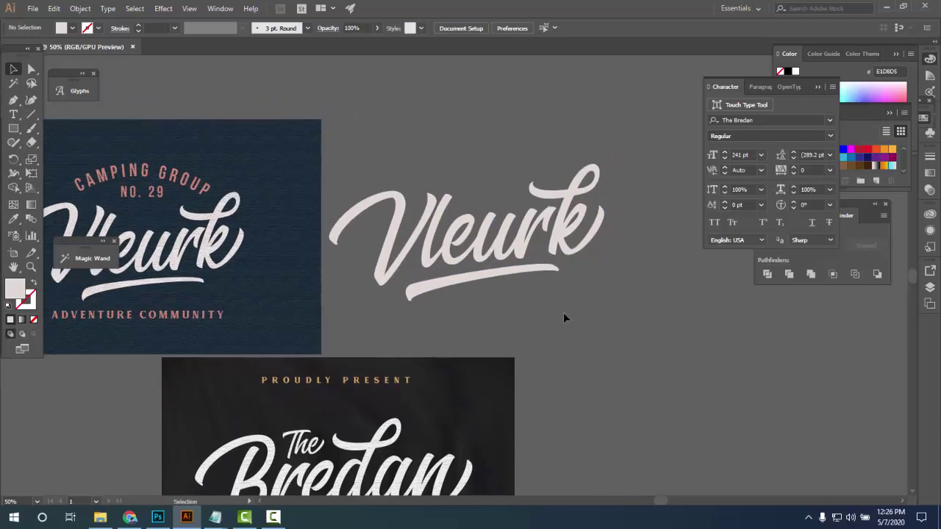
scroll(551, 309, "down", 1)
scroll(525, 331, "up", 1)
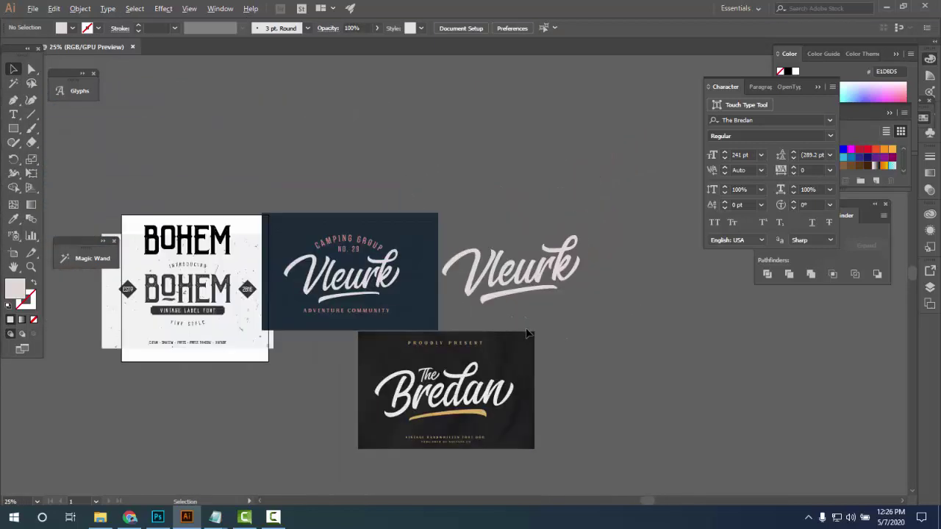
left_click(272, 517)
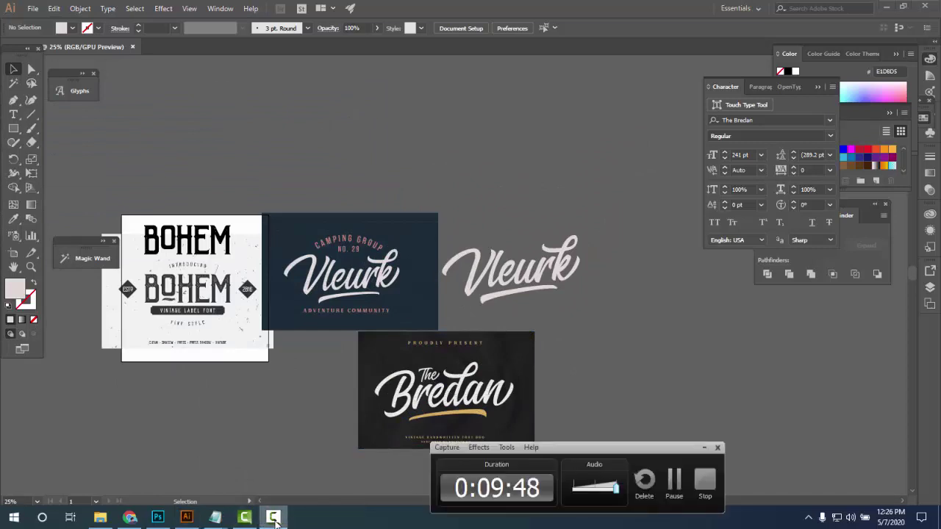
left_click(273, 517)
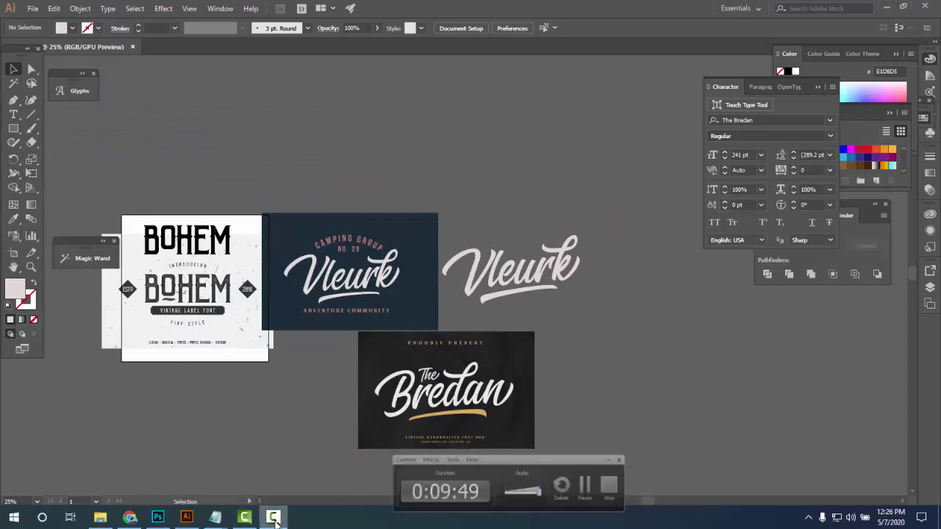
left_click(157, 518)
left_click(131, 517)
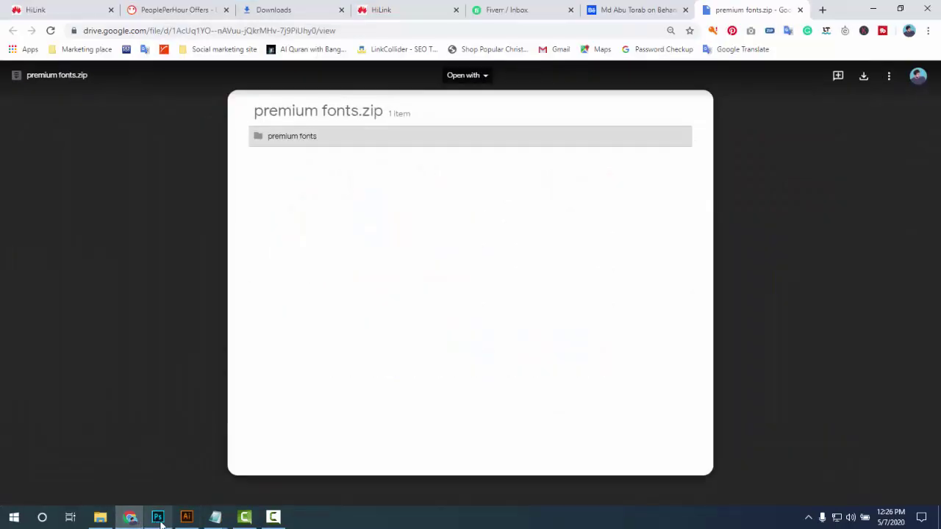
Switch to File Explorer and pick candelion-script-font.jpg in the premium fonts folder
left_click(103, 518)
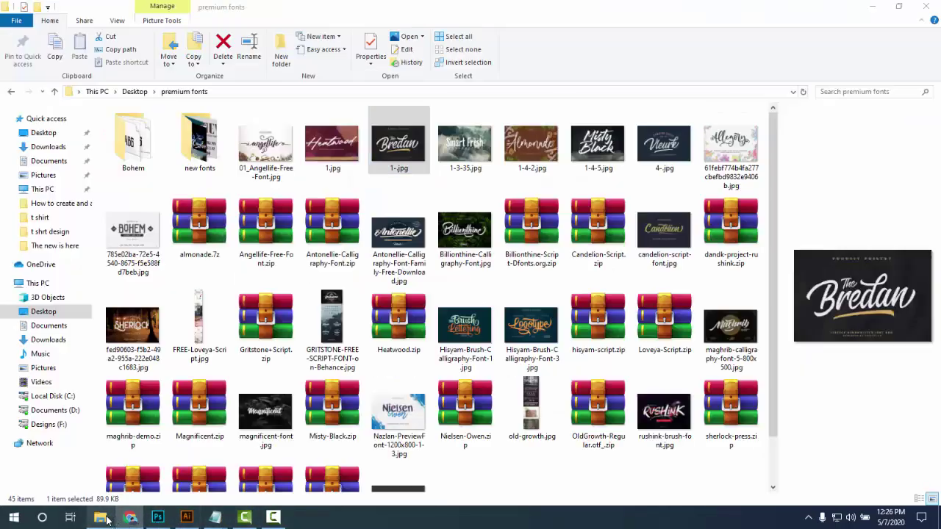
scroll(515, 331, "down", 2)
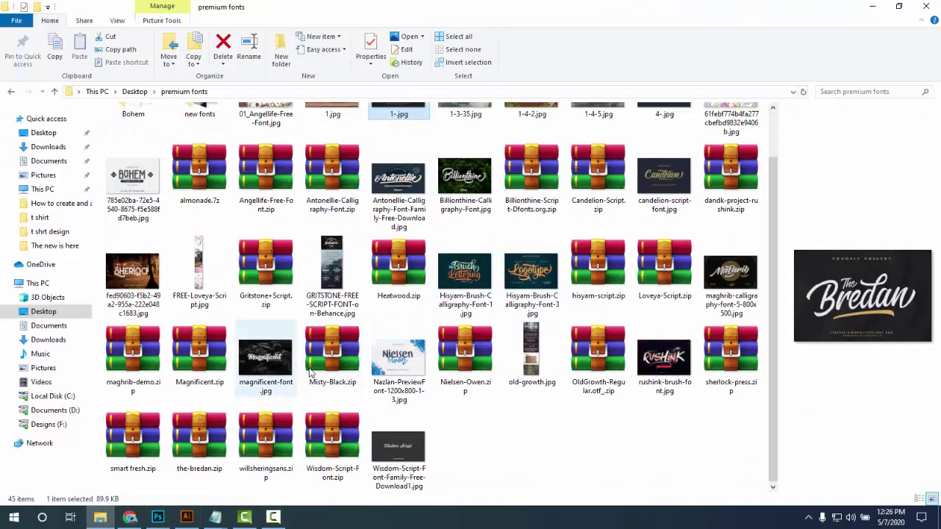
scroll(502, 327, "up", 1)
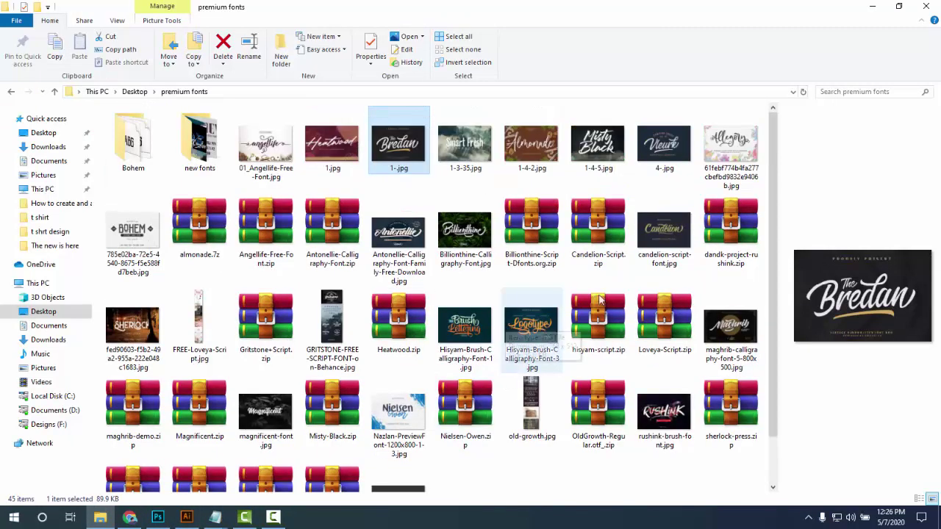
left_click(671, 235)
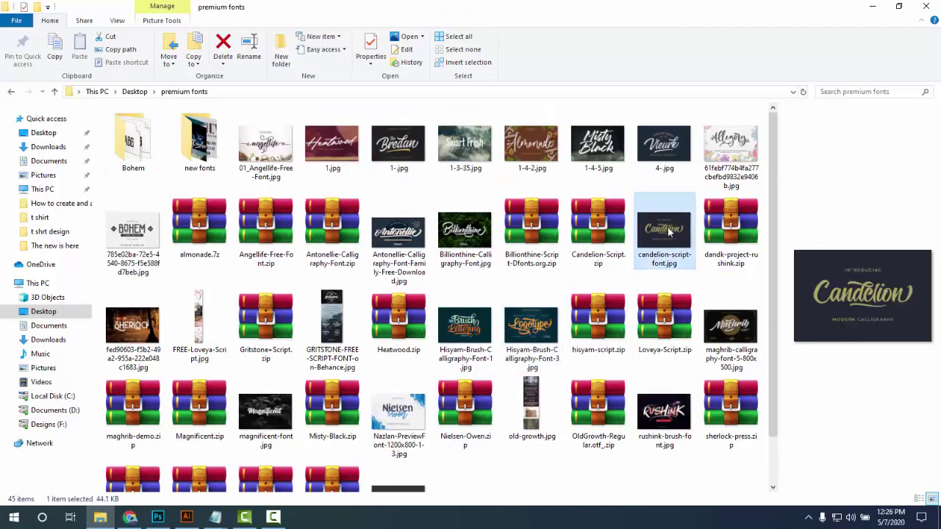
Try to bring candelion-script-font.jpg from the folder into Illustrator
left_click(244, 517)
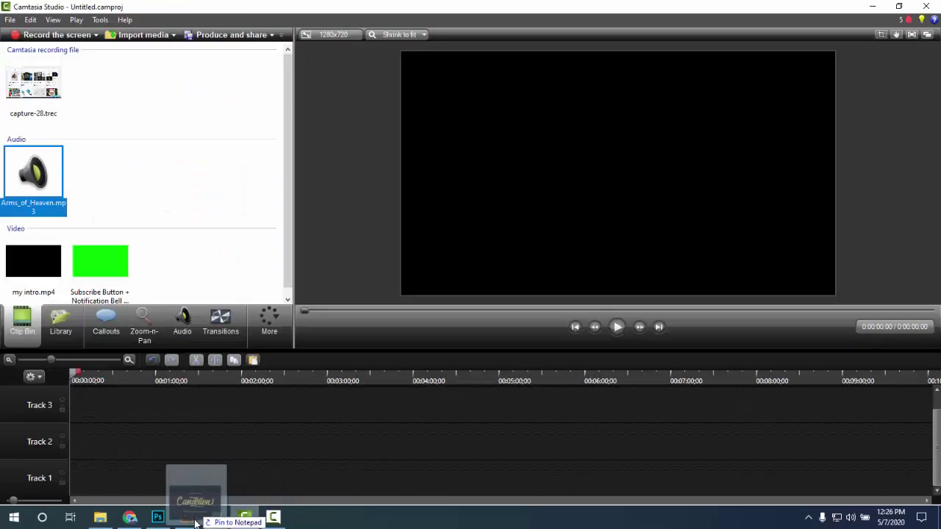
left_click(157, 518)
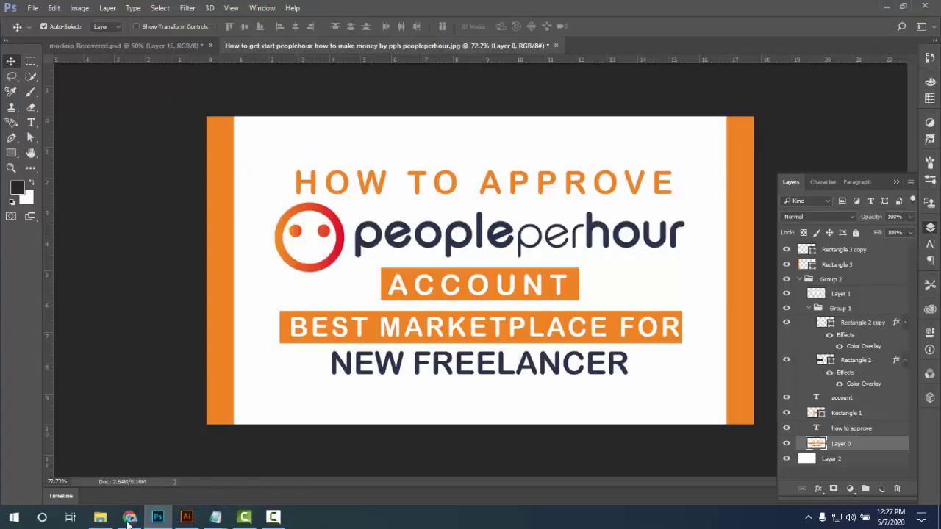
left_click_drag(128, 518, 186, 520)
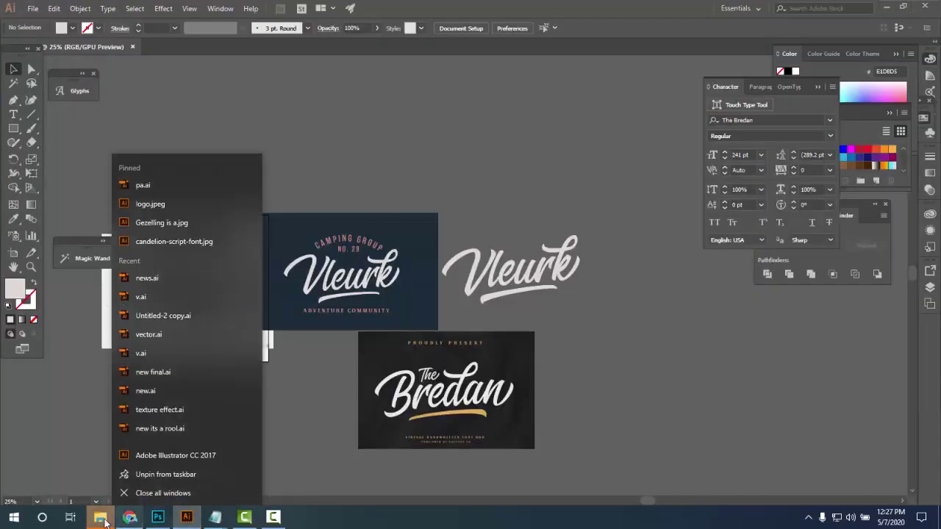
Place candelion-script-font.jpg from the premium fonts folder in the Illustrator document and move it to the right of the Vleurk lettering
left_click(103, 519)
left_click_drag(663, 228, 429, 269)
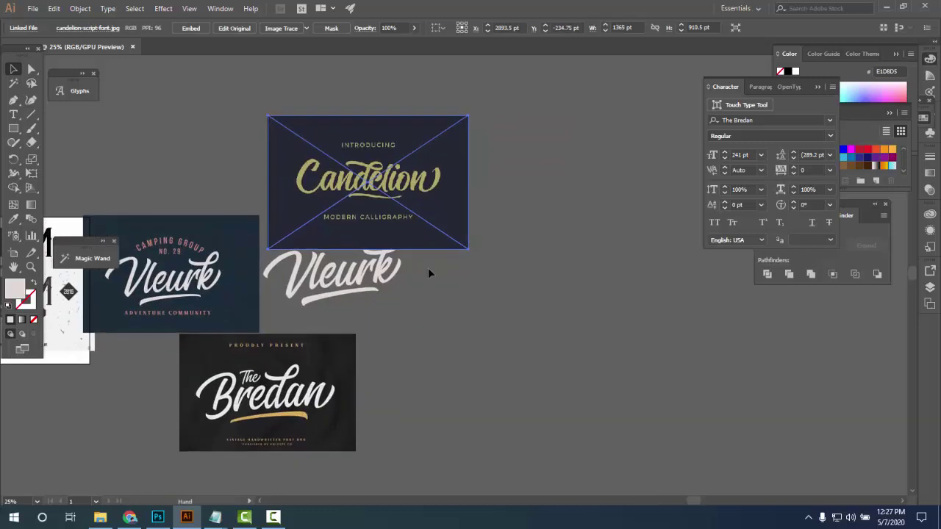
left_click_drag(401, 187, 620, 309)
scroll(640, 346, "up", 3)
scroll(640, 346, "down", 3)
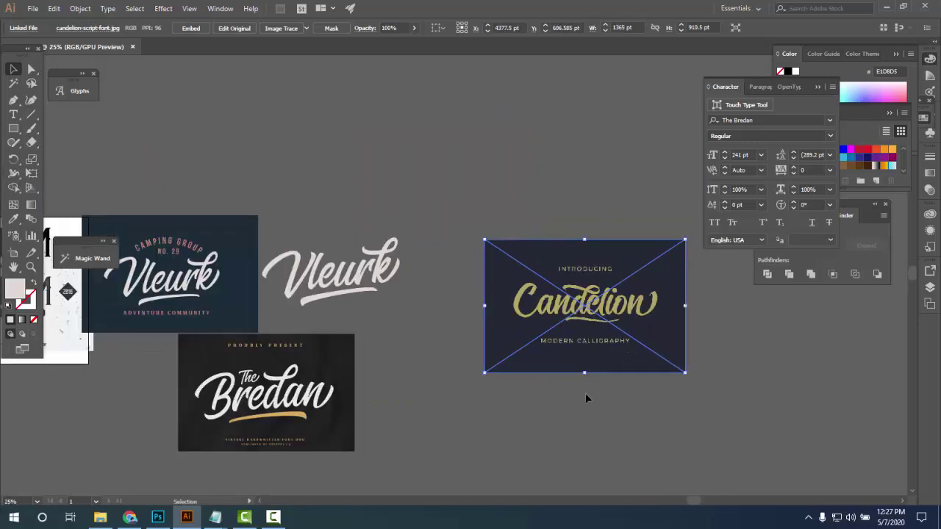
left_click(585, 394)
left_click_drag(586, 343, 535, 340)
left_click(547, 386)
scroll(525, 362, "up", 1)
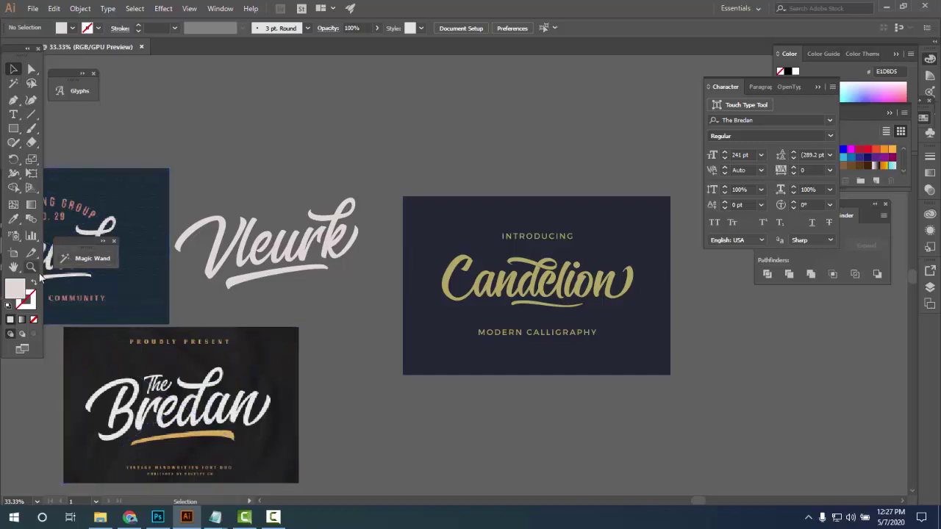
Add the text "Candelion" below the Candelion preview image
left_click(15, 115)
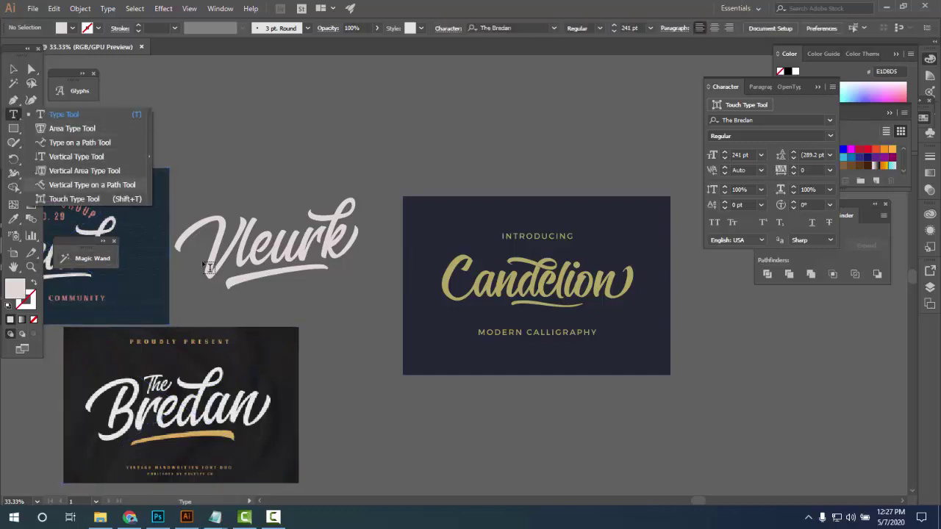
left_click(493, 418)
type("Cand")
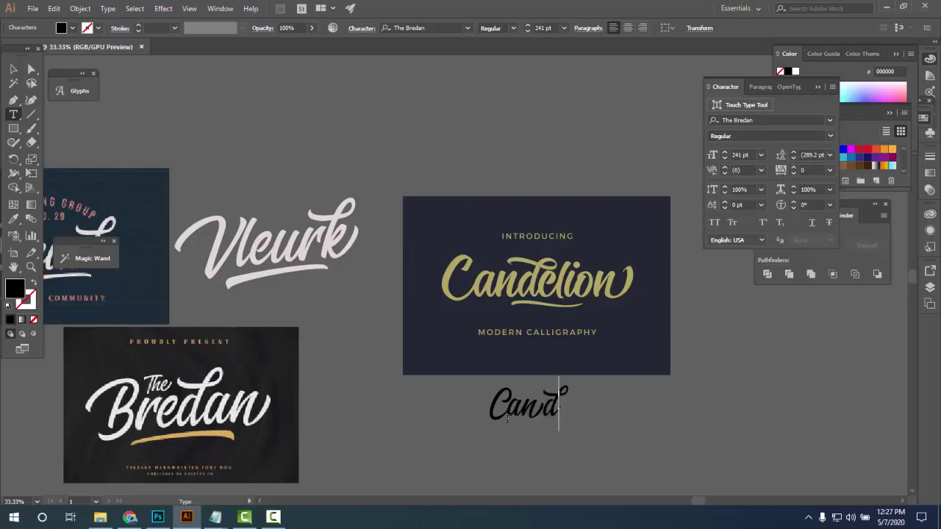
type("eli")
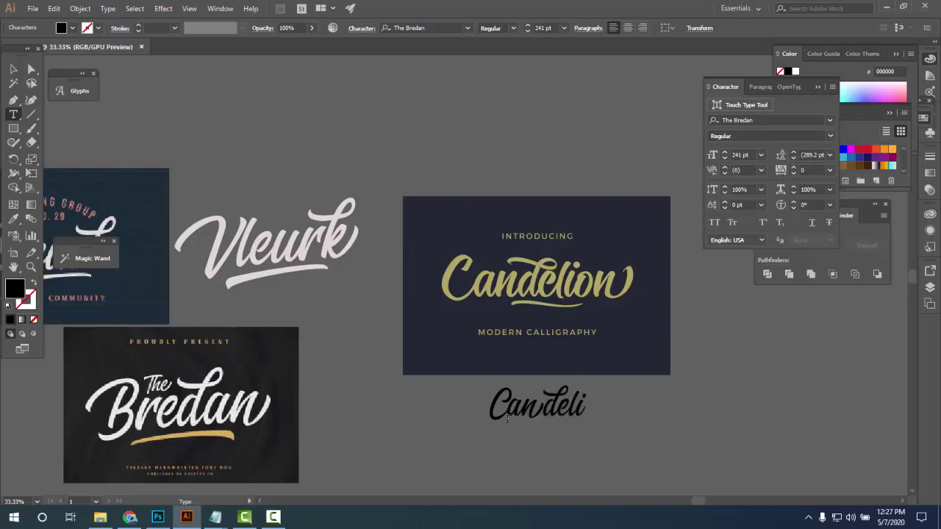
type("on")
Set the font of the whole Candelion text below the preview image to Candelion
key("ctrl+a")
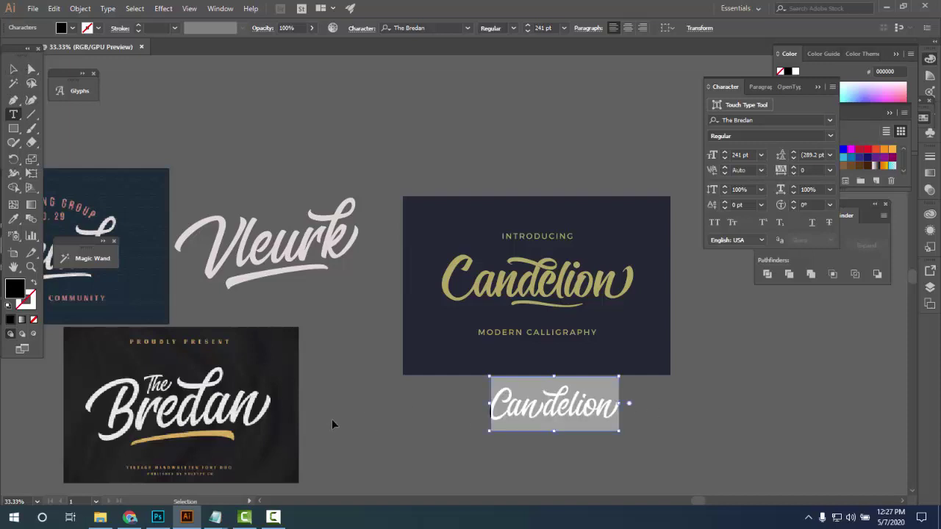
left_click(755, 119)
type("Candelion")
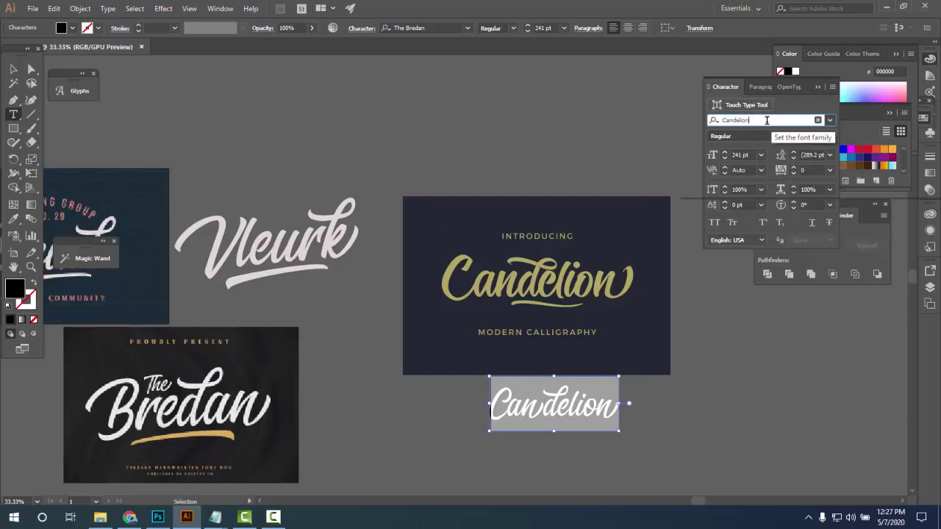
left_click(714, 154)
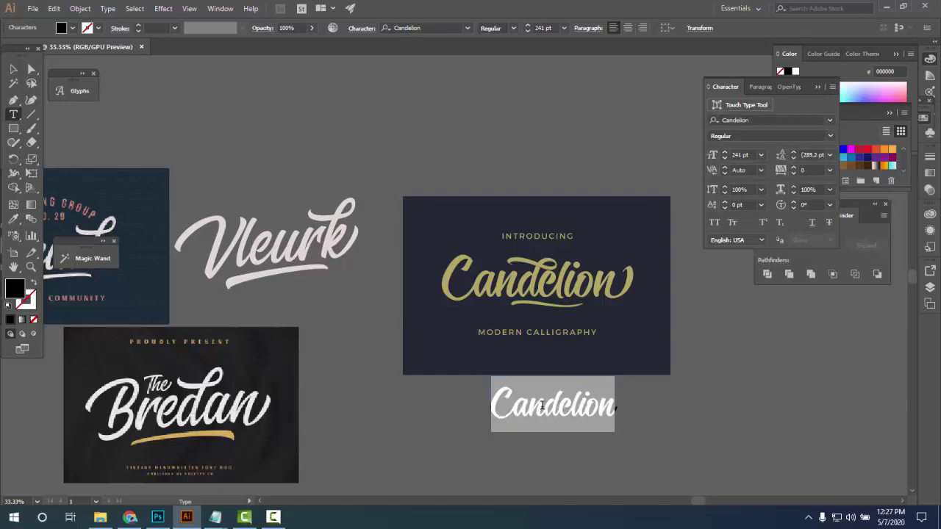
Swap the d and the final n of the Candelion text for the swash alternates used in the preview lettering
left_click_drag(558, 405, 544, 405)
left_click(567, 444)
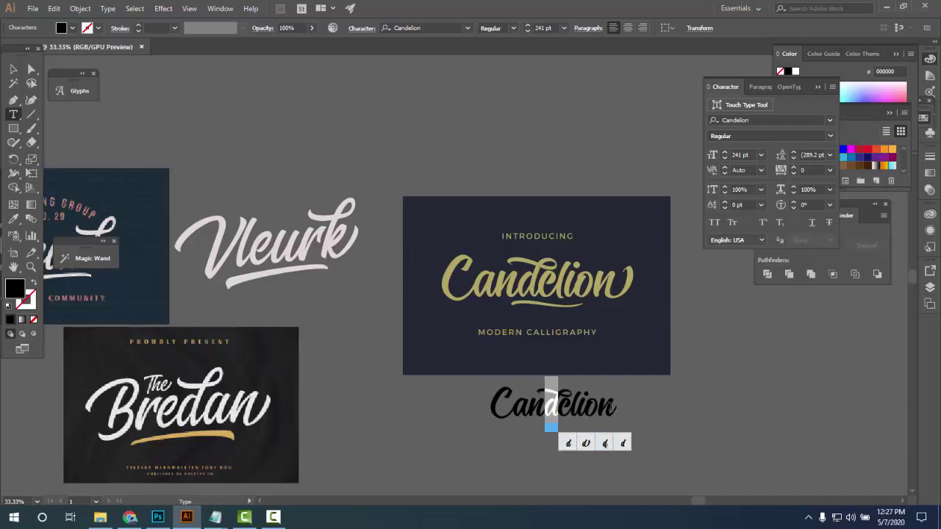
left_click(613, 406)
key("shift+Left")
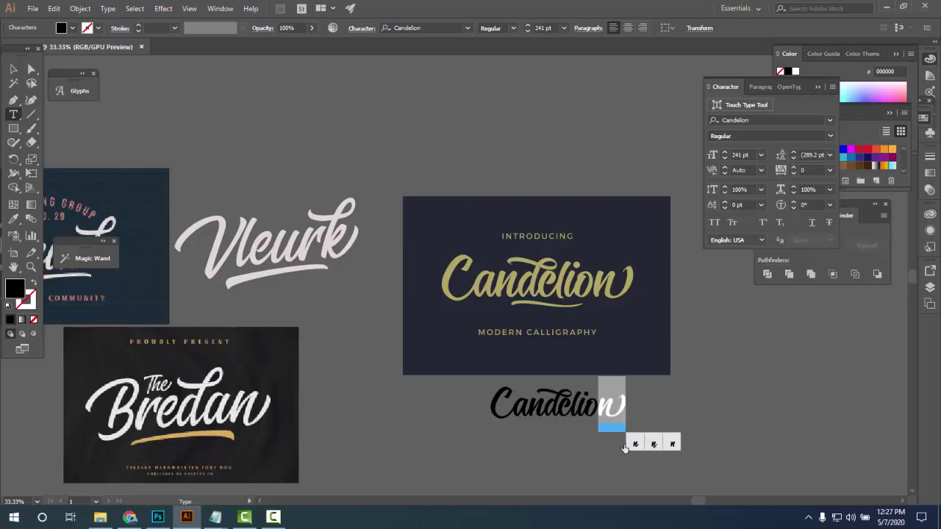
left_click(13, 68)
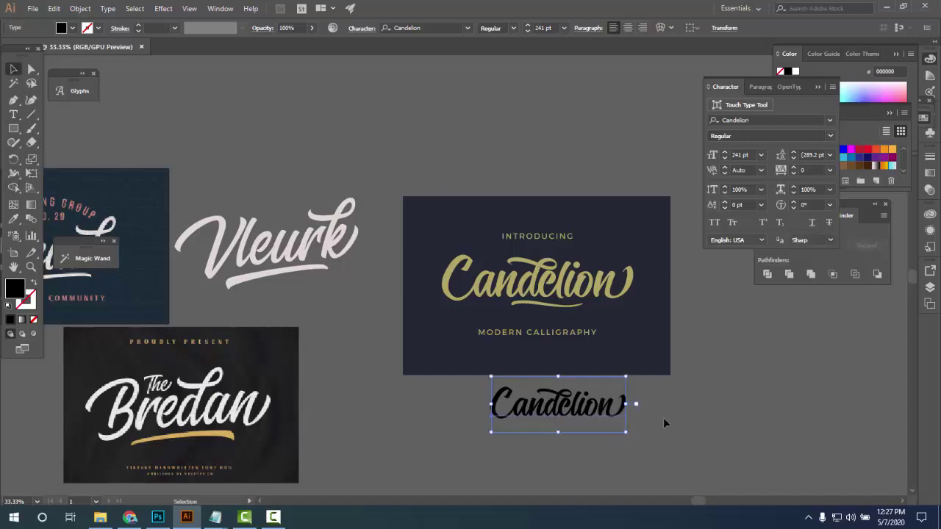
left_click(664, 419)
left_click(580, 416)
scroll(578, 429, "up", 2)
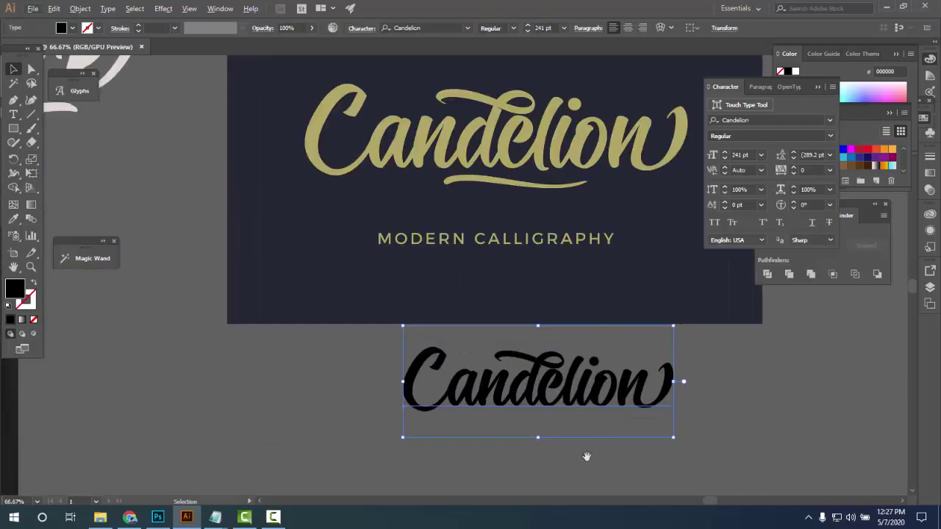
scroll(587, 457, "down", 1)
left_click(441, 425)
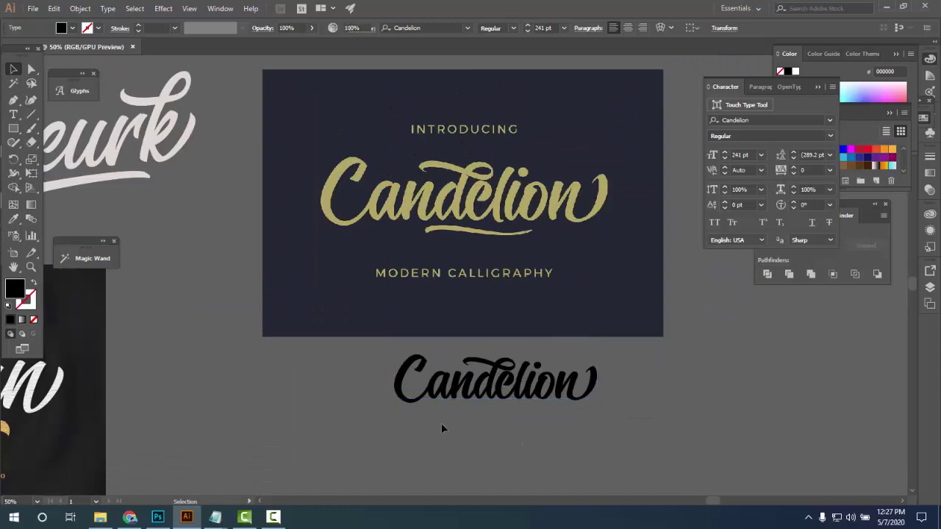
Start a separate text object below the Candelion wordmark and try a hyphen and an underscore as the underline character
left_click(16, 114)
left_click(490, 447)
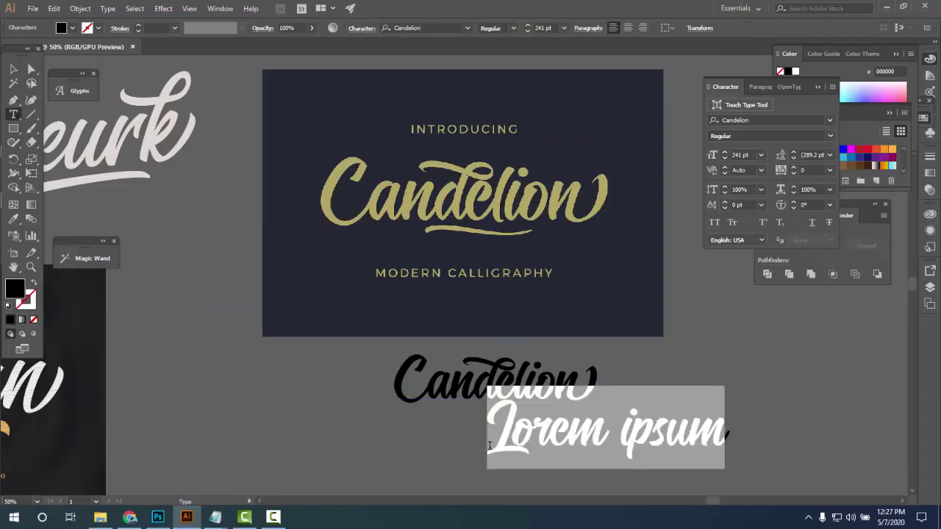
type("-")
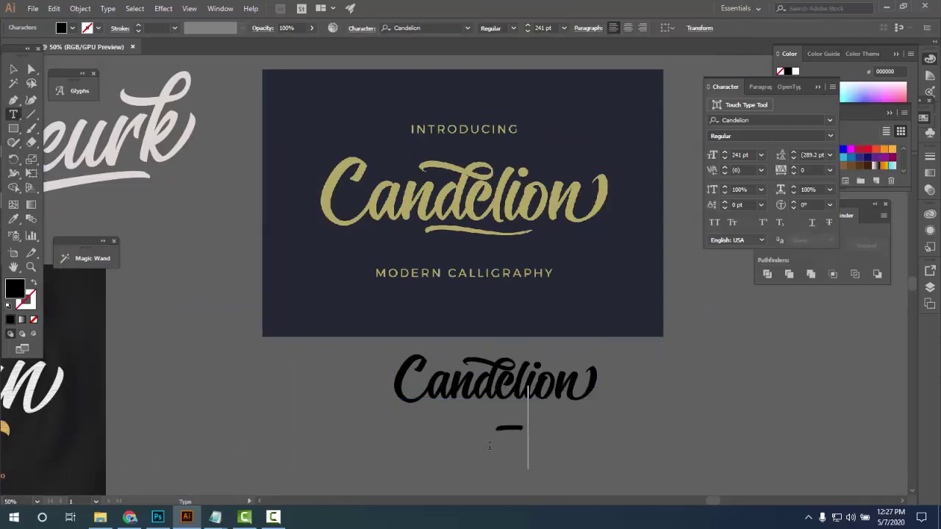
key("ctrl+a")
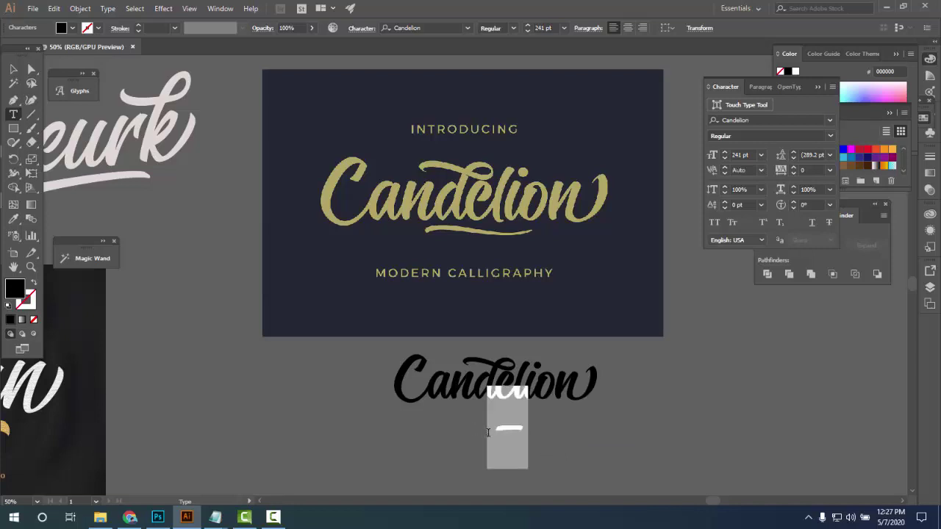
type("_")
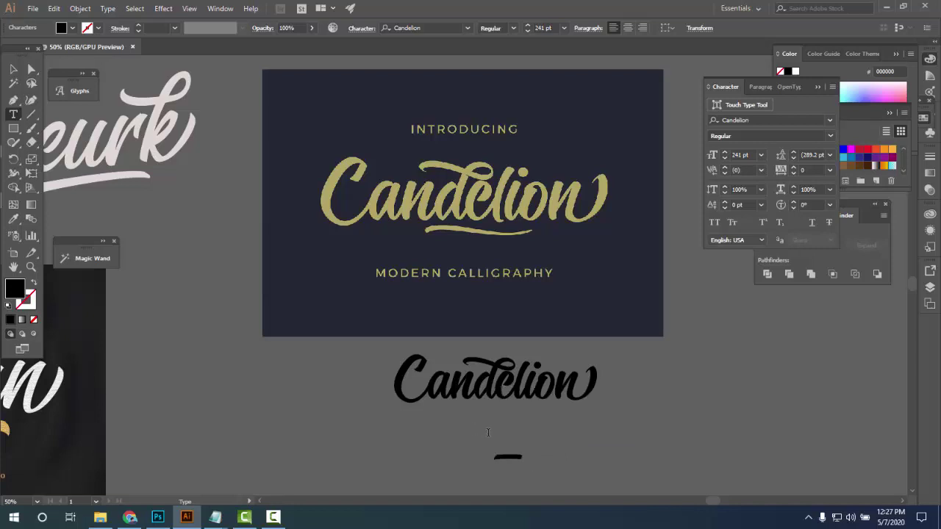
Try a closing brace, a zero, a closing parenthesis and both angle brackets in place of the underscore to look for an underline swash
key("BackSpace")
type("}")
key("BackSpace")
type("0")
key("BackSpace")
type(")")
key("BackSpace")
type(">")
key("BackSpace")
type("<")
key("BackSpace")
Enter a tilde as the underline character in the separate text object
type("~")
key("shift+Left")
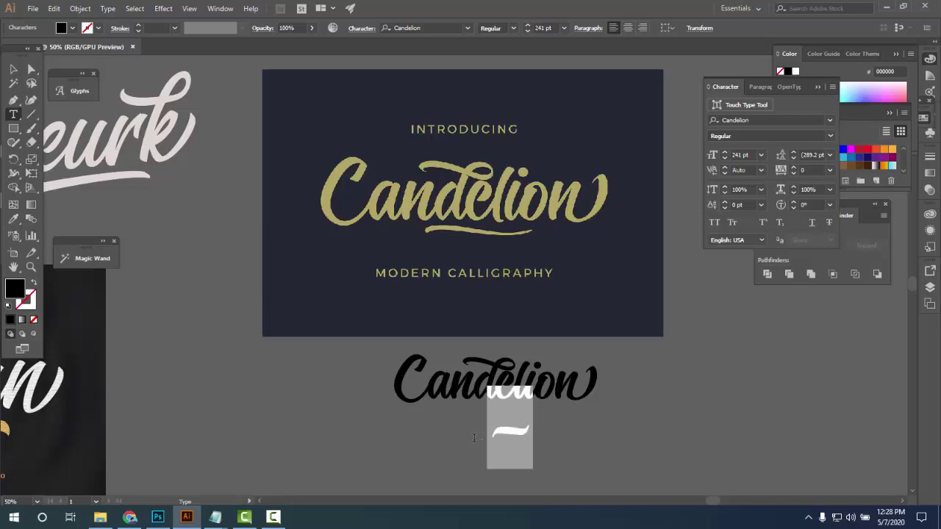
key("BackSpace")
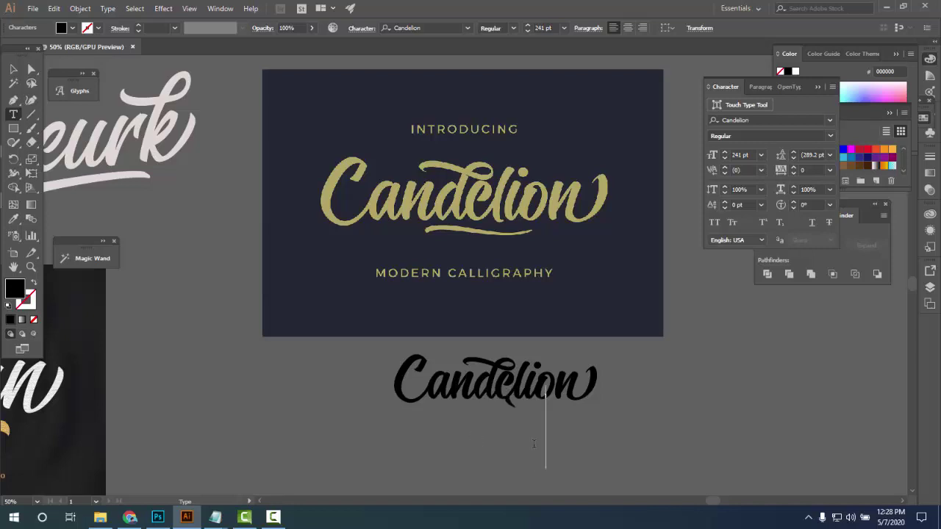
key("ctrl+z")
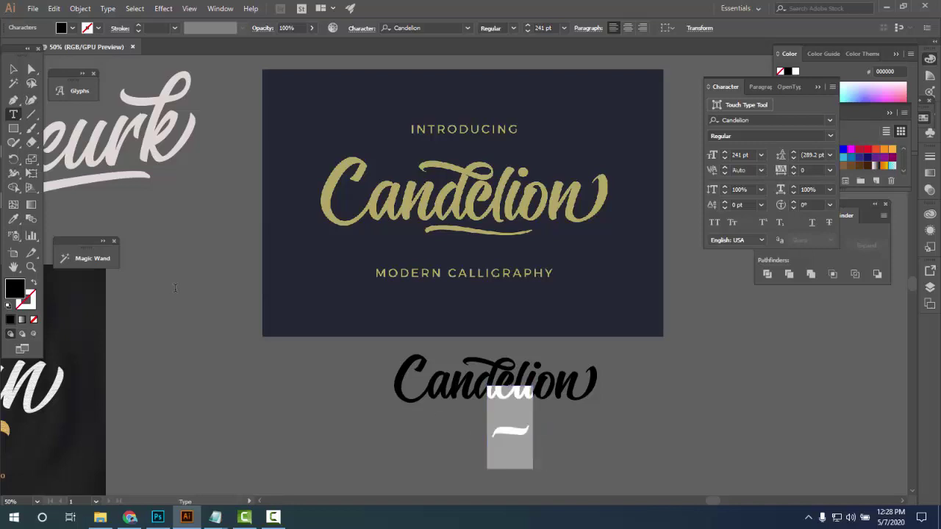
Convert the tilde to outlines, stretch it to about 380 pt wide and place it directly beneath the Candelion wordmark
left_click(13, 69)
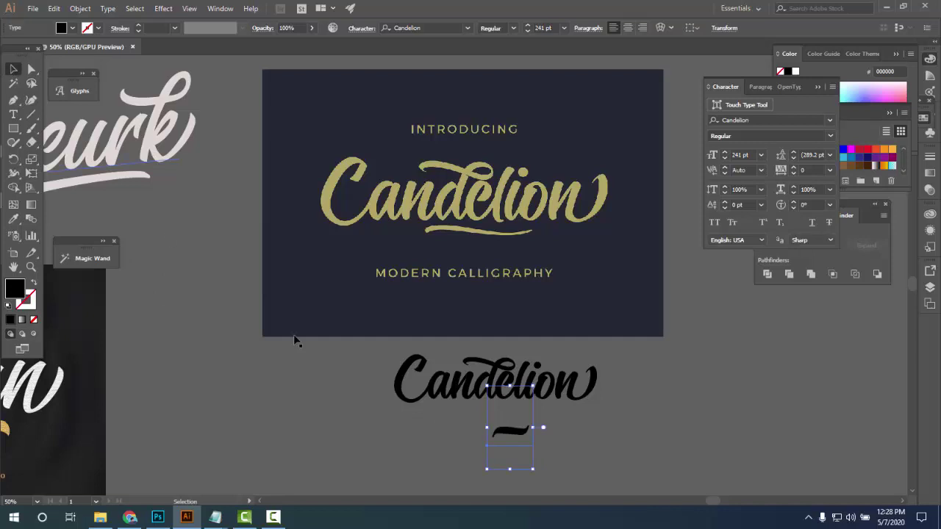
right_click(519, 449)
left_click(551, 300)
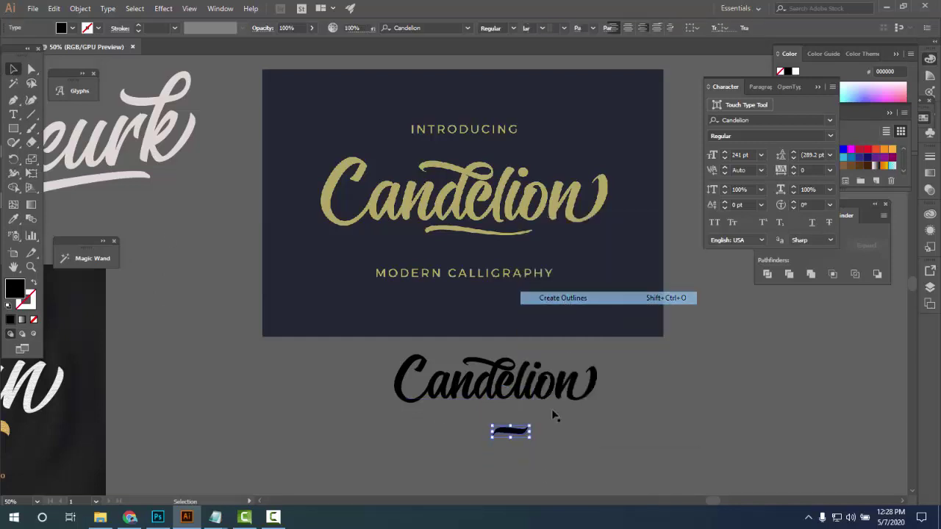
left_click_drag(535, 433, 605, 434)
left_click_drag(546, 433, 500, 409)
left_click(542, 447)
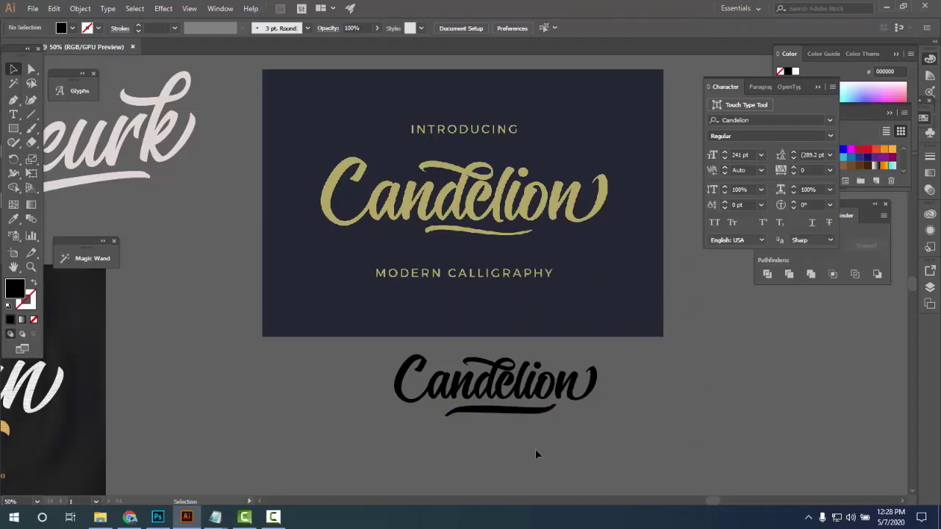
scroll(519, 442, "up", 3)
left_click(530, 387)
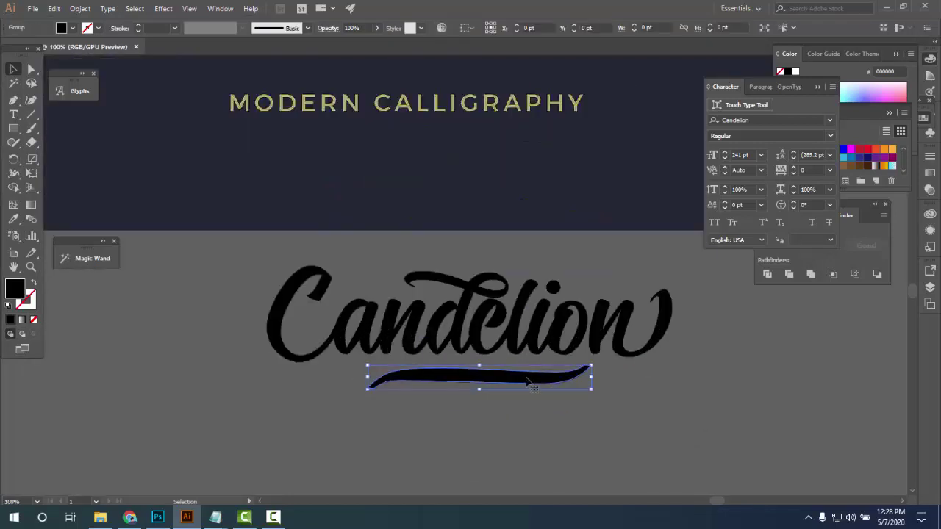
scroll(532, 405, "down", 3)
Paint a wavy stroke about 396 pt wide below the underline with the Paintbrush tool
left_click(31, 128)
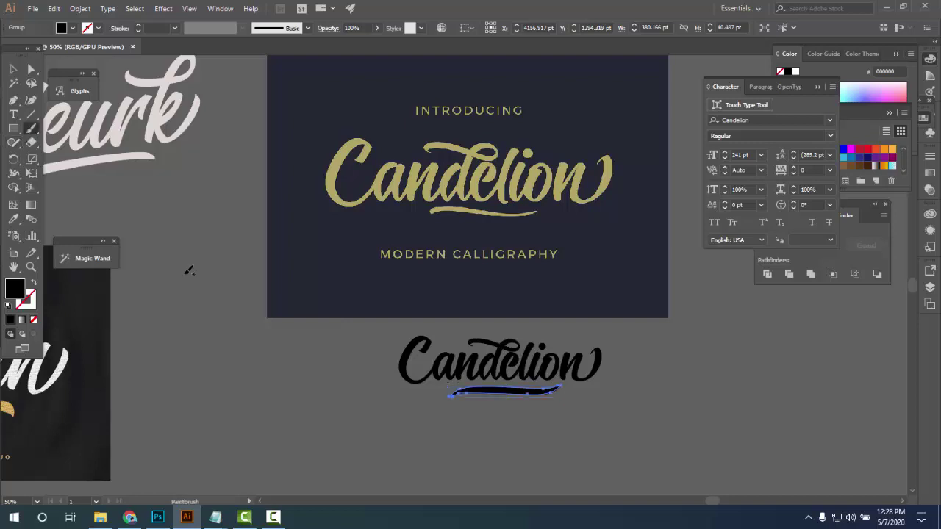
left_click_drag(422, 427, 626, 430)
key("ctrl+z")
mouse_move(531, 207)
left_mouse_down()
mouse_move(546, 202)
mouse_move(562, 334)
mouse_move(551, 416)
mouse_move(523, 406)
left_mouse_up()
left_click(534, 458, "ctrl")
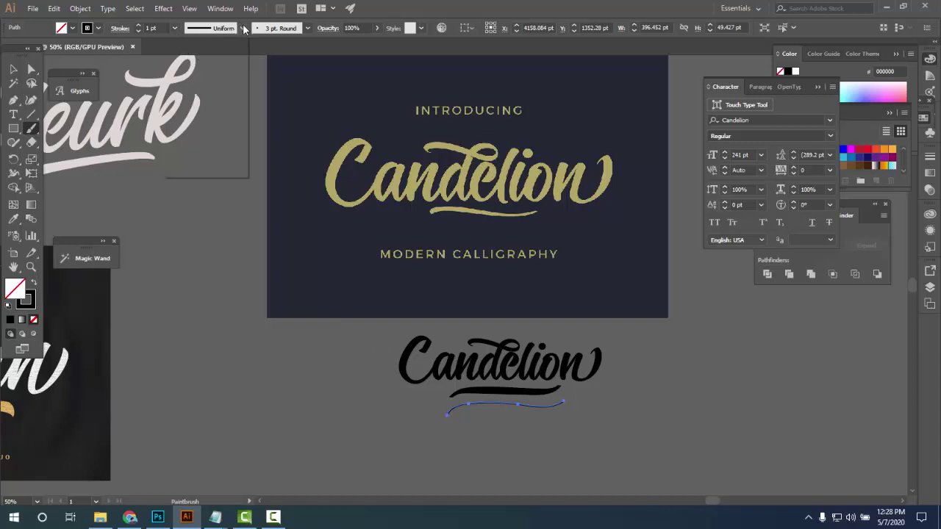
Try several Wacom 6d Art Pen brushes on the painted stroke, including medium 35pt and light 45pt, and delete the stroke
left_click(243, 27)
left_click(308, 29)
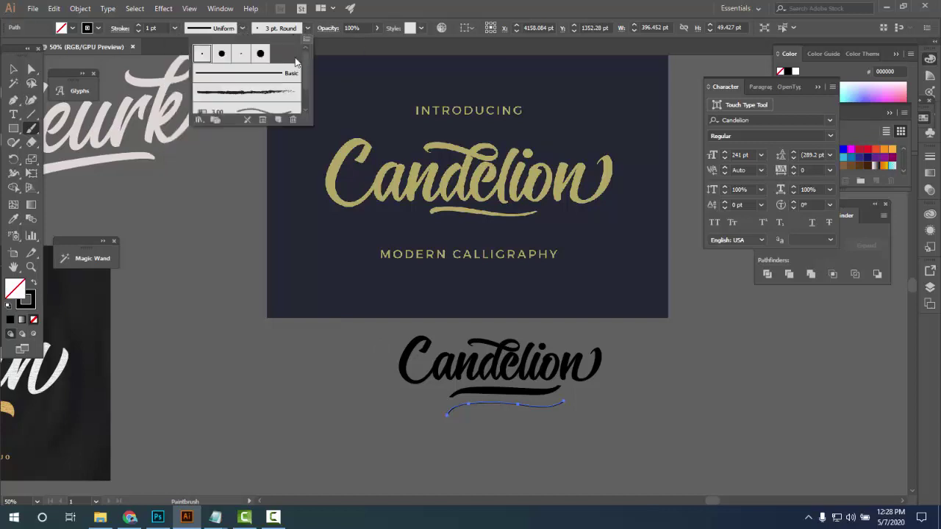
left_click(204, 120)
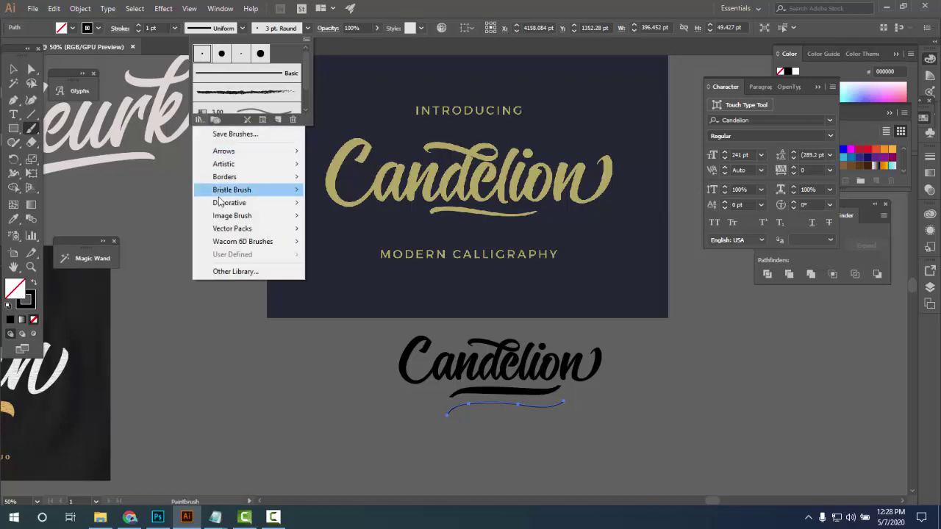
mouse_move(231, 242)
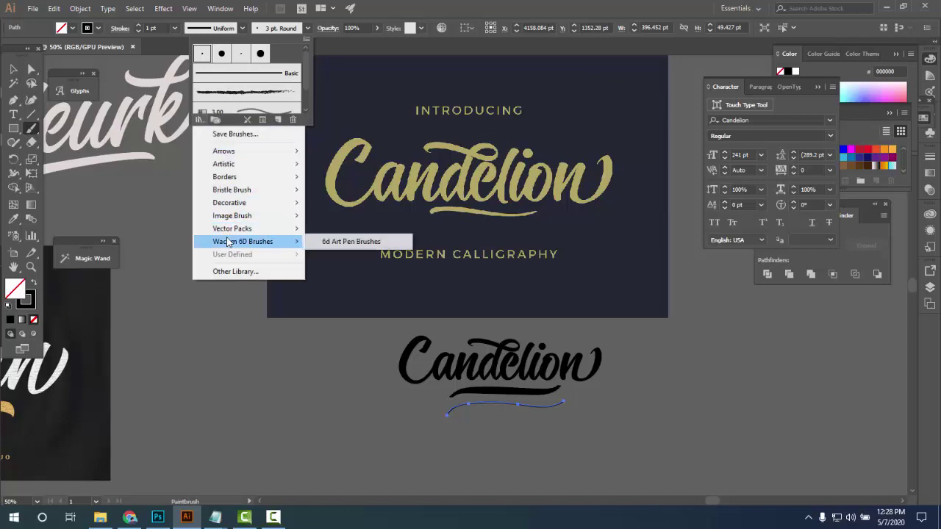
left_click(360, 241)
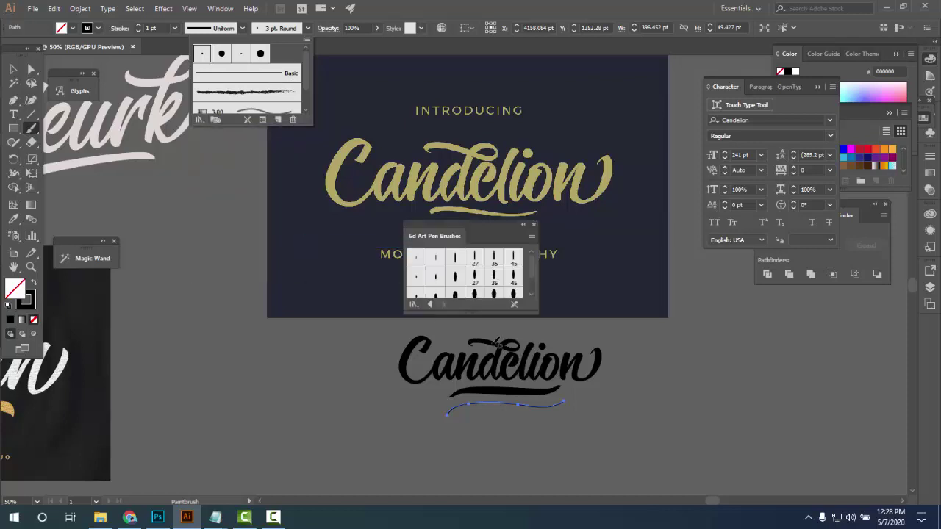
left_click(474, 278)
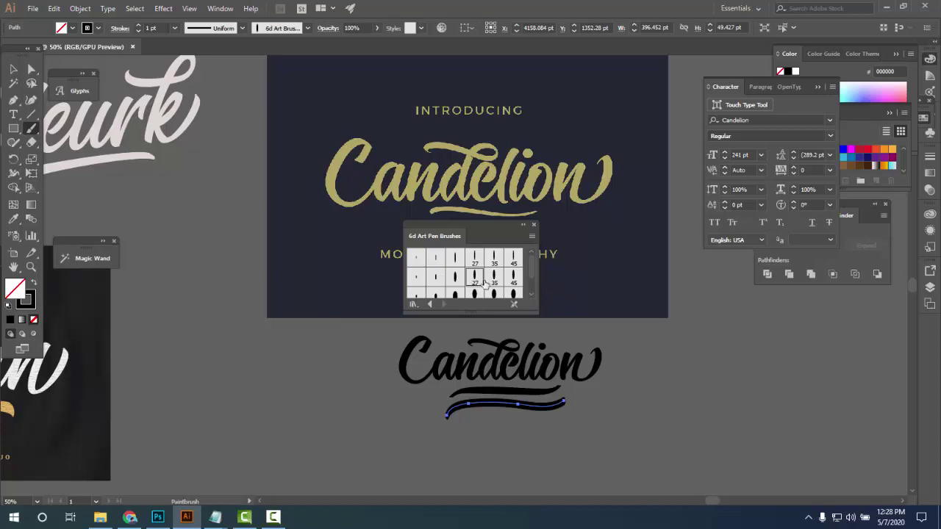
left_click(494, 276)
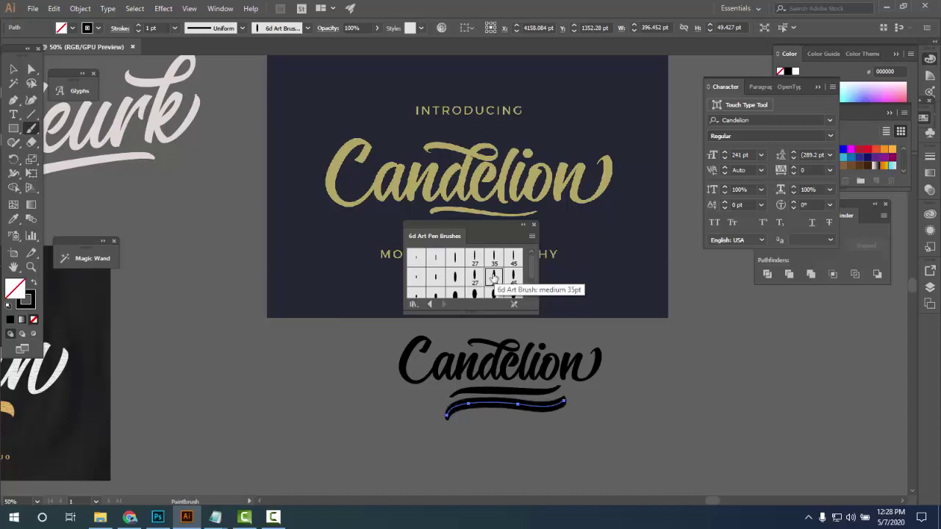
left_click(513, 276)
left_click(513, 258)
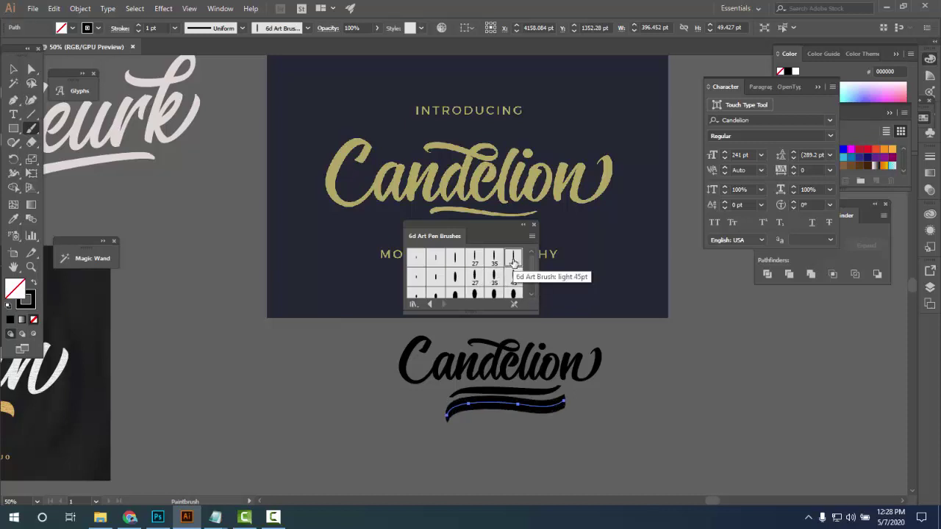
key("Delete")
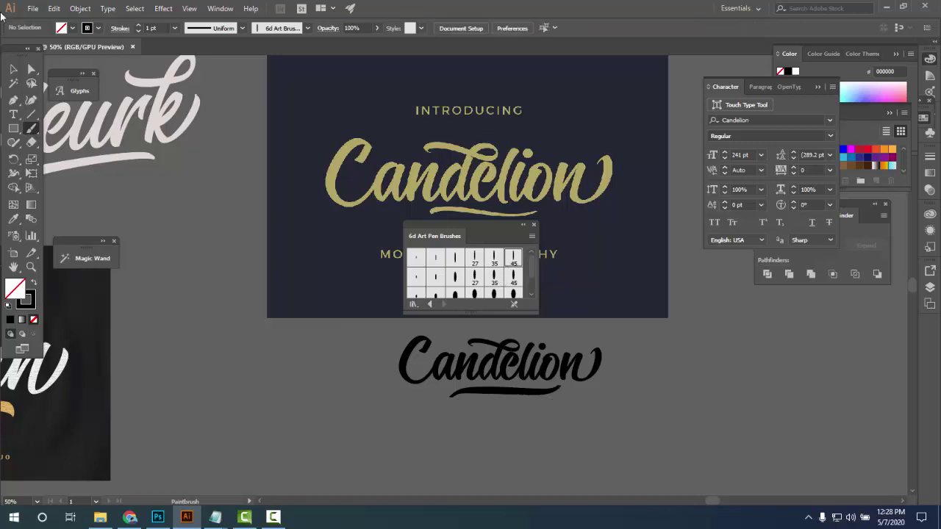
Rotate the outlined tilde underline slightly counterclockwise beneath the Candelion wordmark
left_click(13, 69)
scroll(498, 397, "up", 2)
left_click(502, 387)
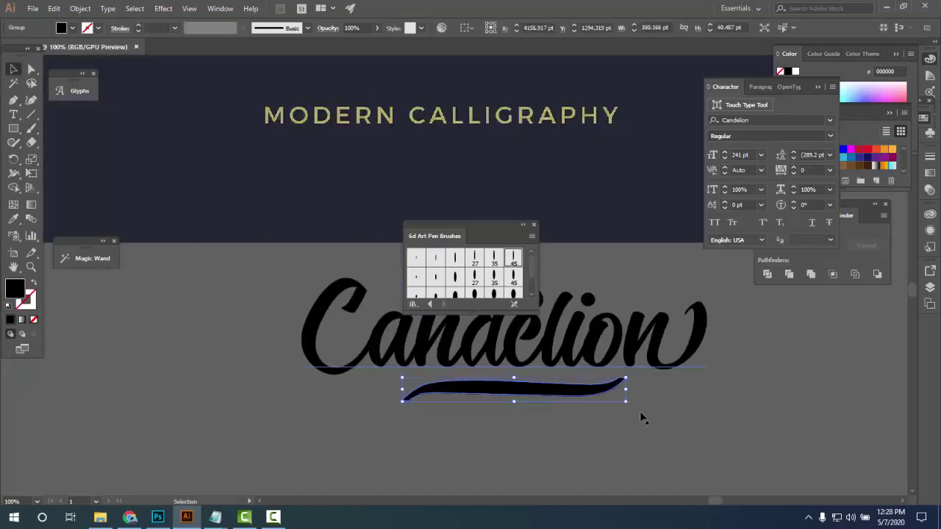
left_click_drag(631, 405, 631, 400)
left_click(650, 412)
scroll(601, 455, "down", 2)
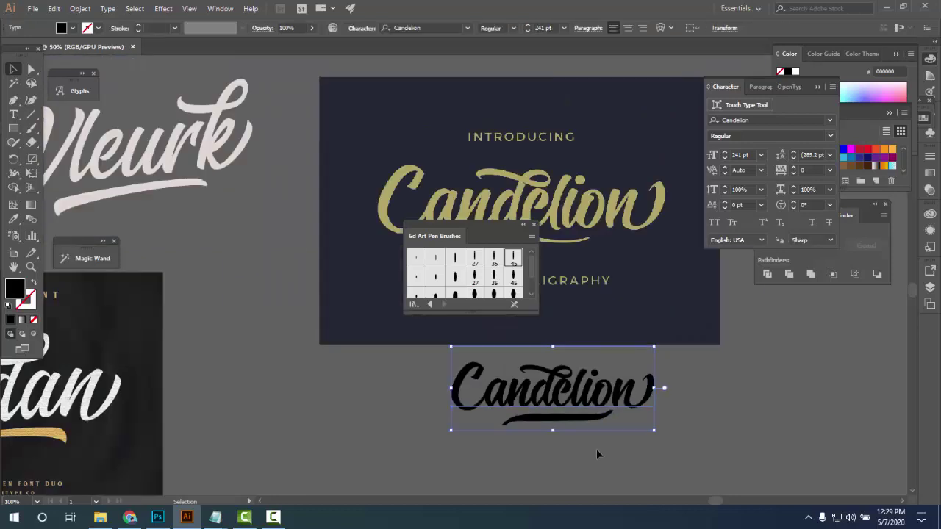
left_click(622, 455)
left_click_drag(622, 455, 482, 479)
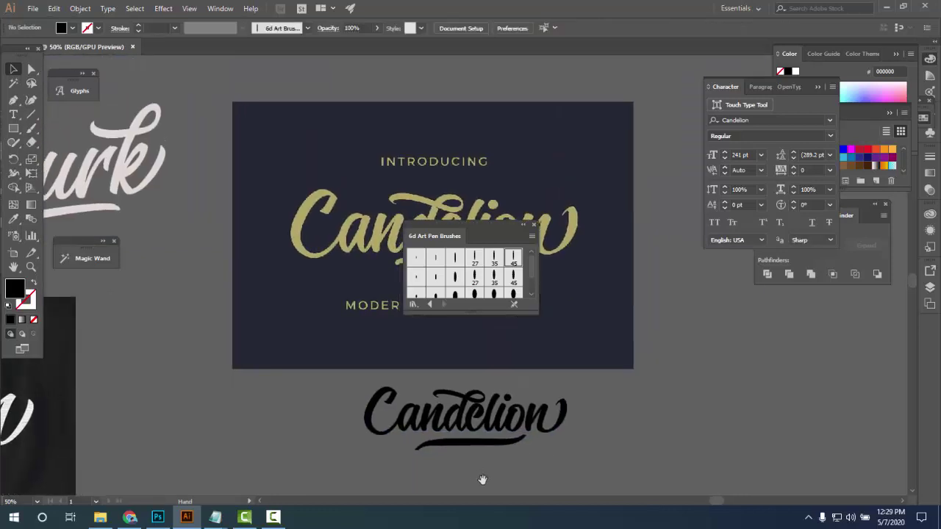
Recolor the Candelion wordmark and its underline with the gold B1A664 sampled from the preview lettering
left_click(444, 409)
left_click(13, 219)
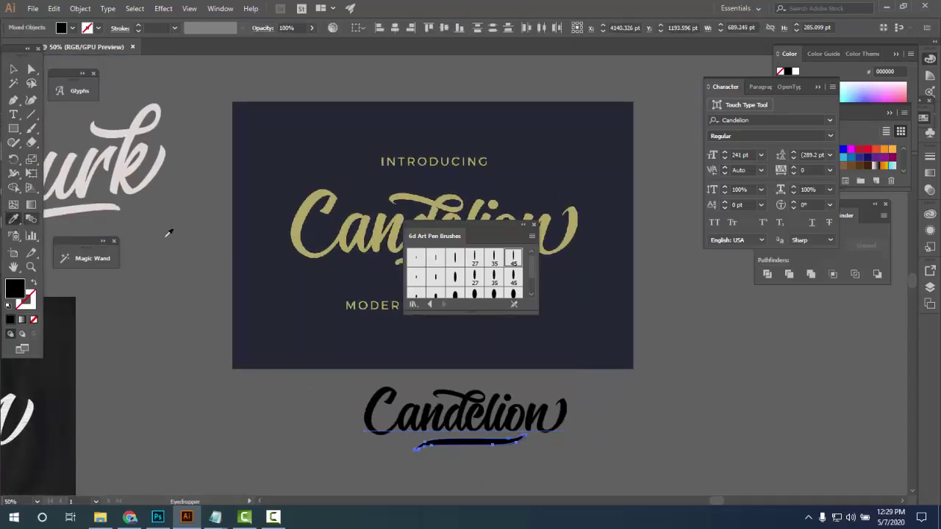
left_click(301, 234)
left_click_drag(507, 238, 815, 355)
left_click(613, 441)
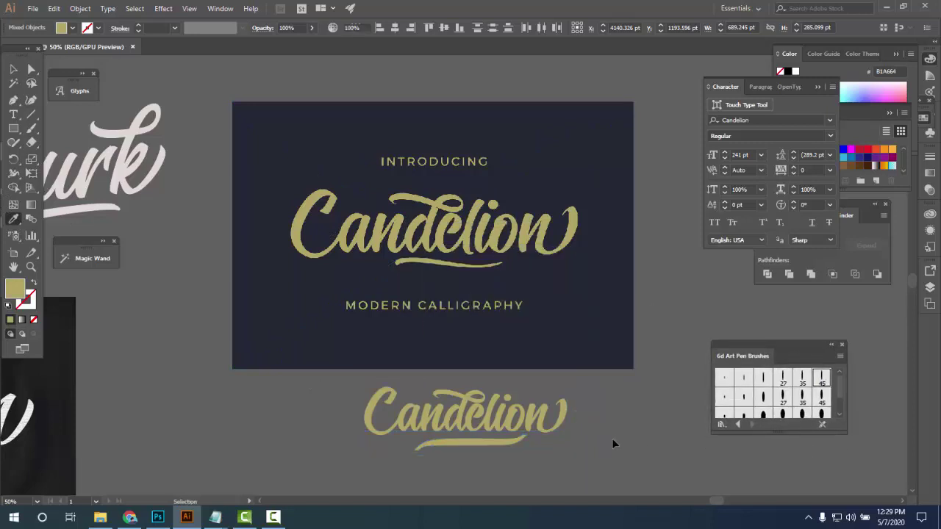
left_click(13, 70)
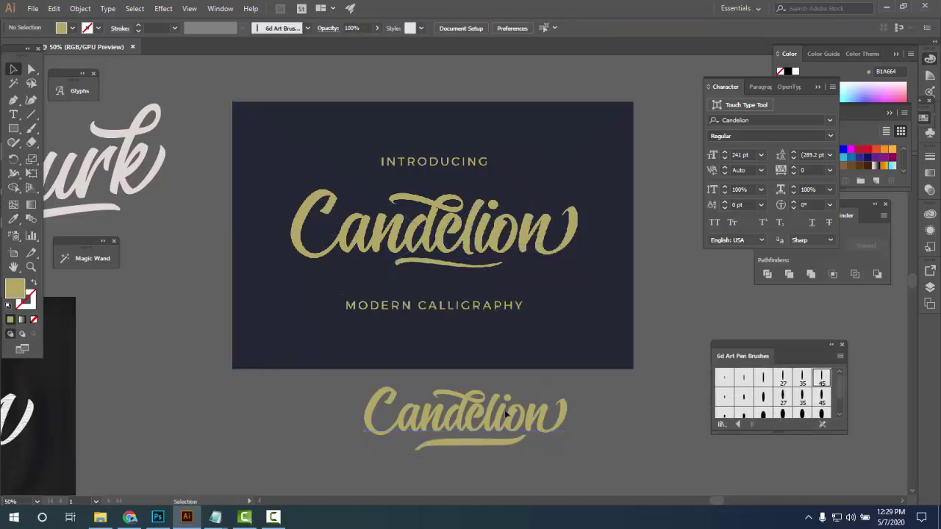
Scale down the gold Candelion wordmark with its underline and place it in the lower-right corner of the Candelion preview image
left_click_drag(485, 389, 528, 439)
key("ctrl+z")
left_click_drag(483, 418, 577, 344)
left_click(607, 441)
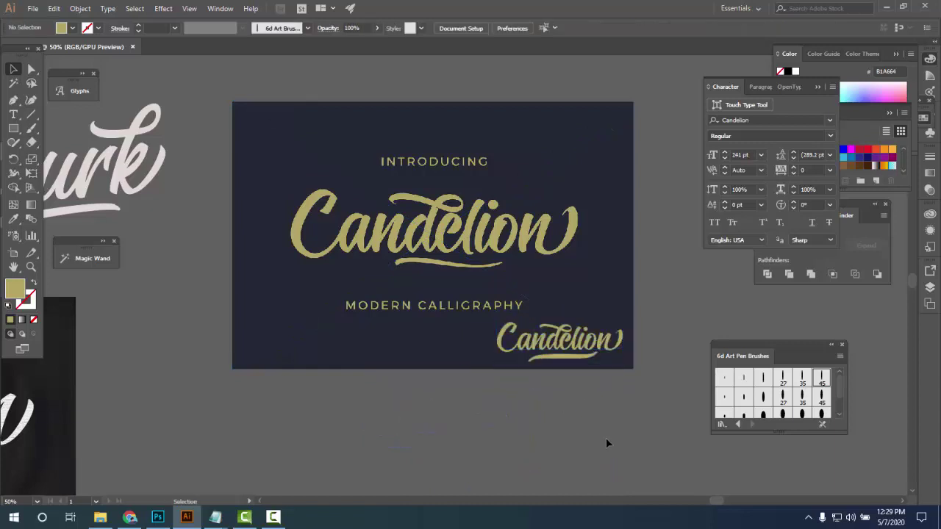
Switch to File Explorer and place the Allegory preview image from the premium fonts folder onto the Illustrator canvas
scroll(599, 377, "down", 1)
scroll(598, 374, "up", 2)
scroll(598, 373, "down", 2)
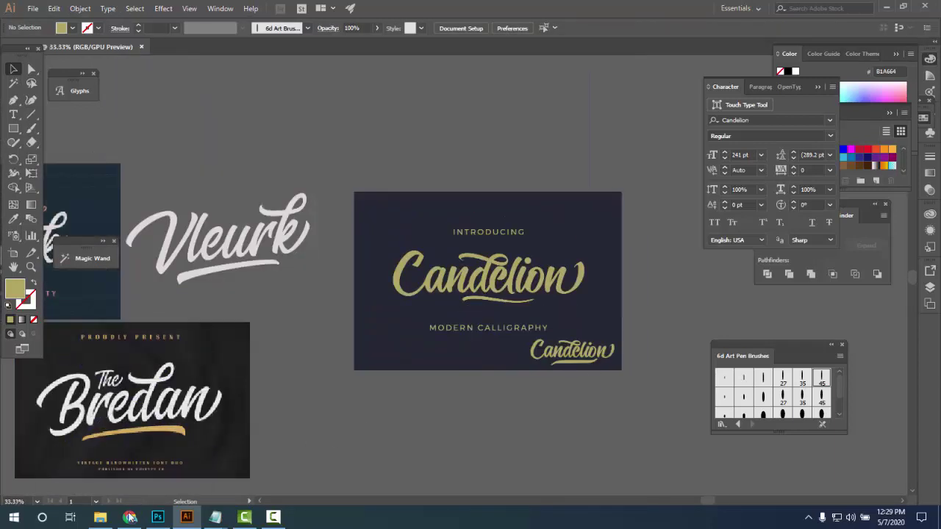
left_click(100, 516)
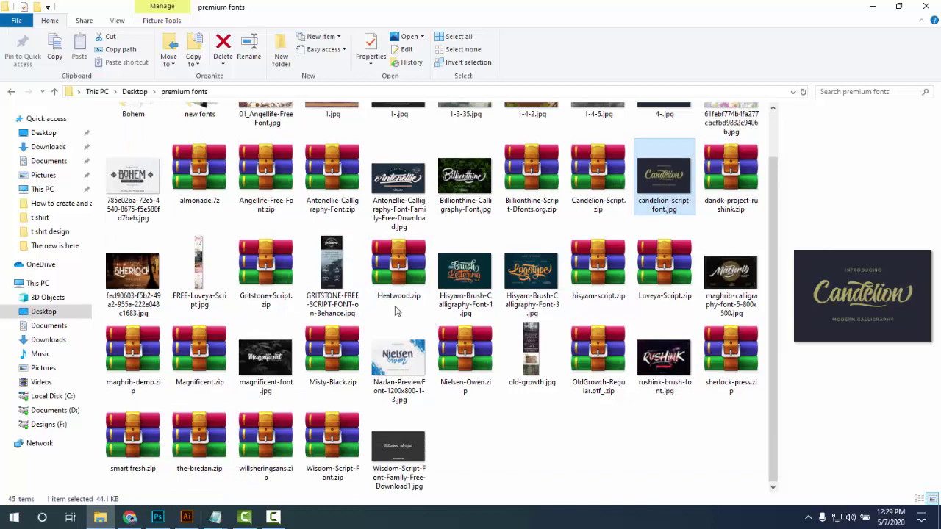
scroll(270, 365, "up", 1)
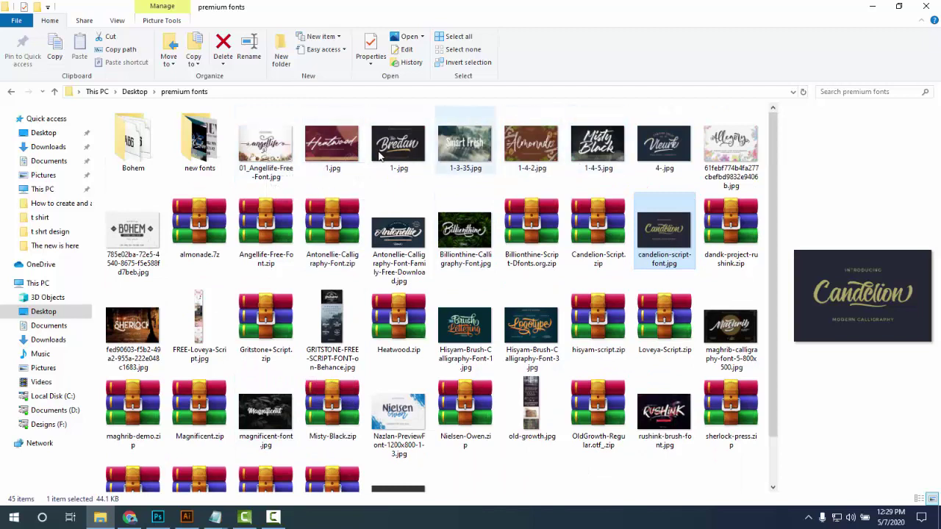
left_click(717, 155)
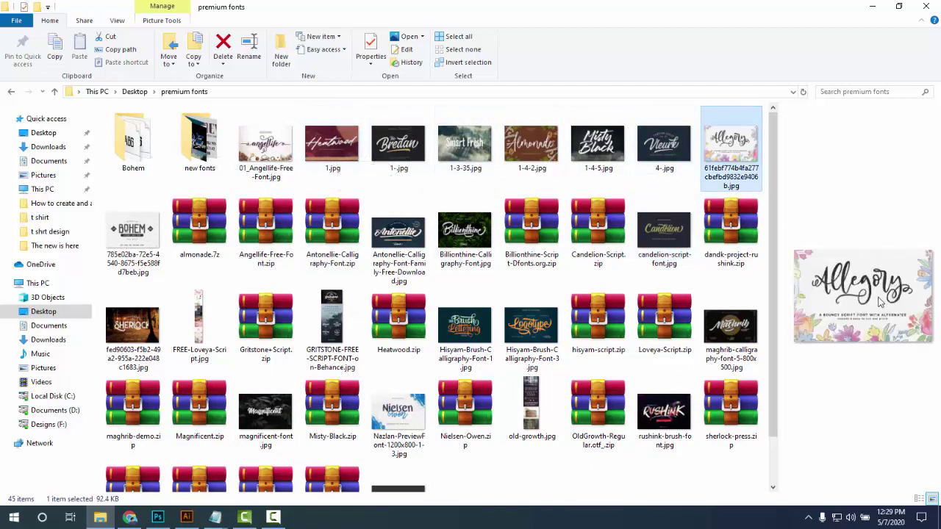
left_click_drag(735, 150, 342, 380)
left_click(540, 378)
scroll(380, 353, "up", 3)
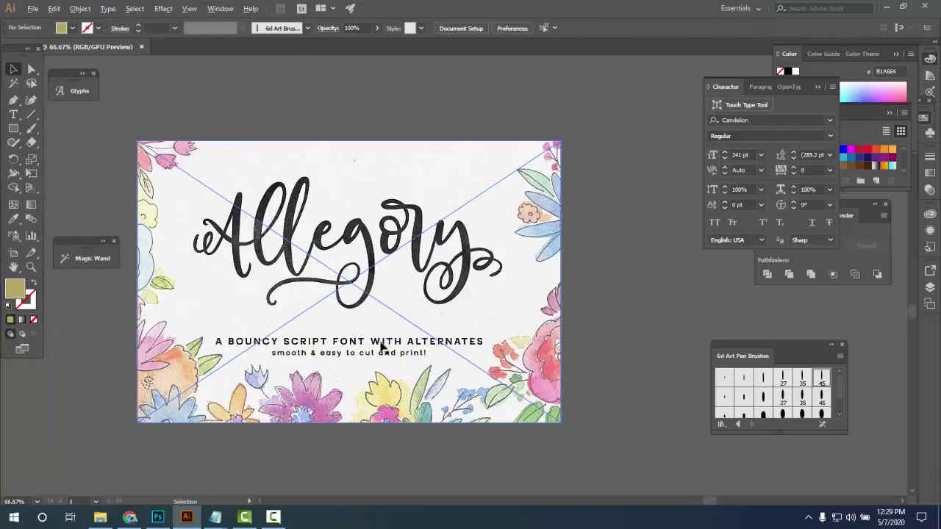
Add the text "Allegory" in 241 pt Candelion and position it to the right of the Allegory preview image
scroll(381, 344, "down", 2)
left_click(15, 114)
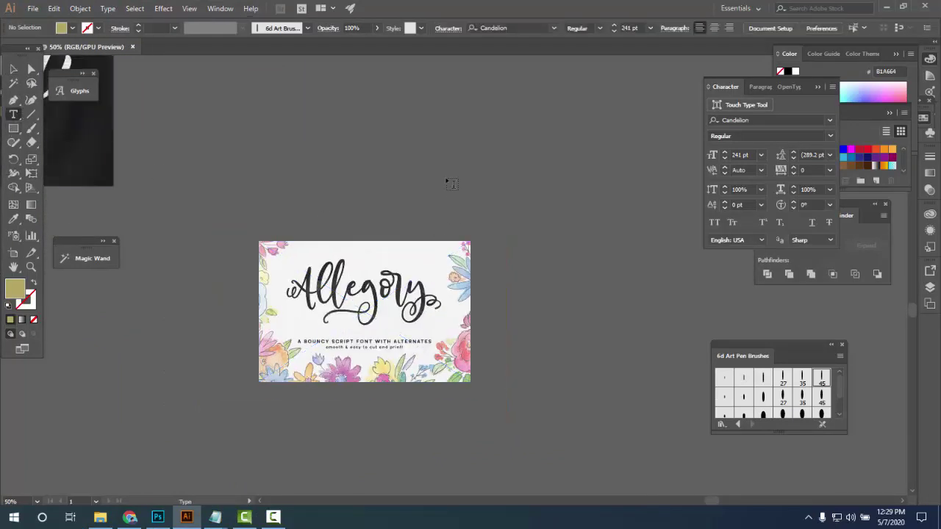
left_click(433, 167)
type("Al")
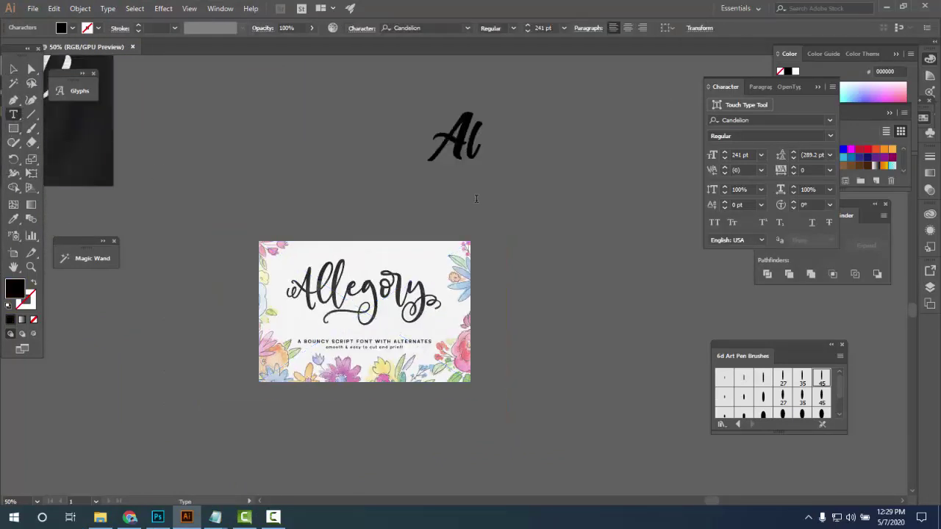
type("leg")
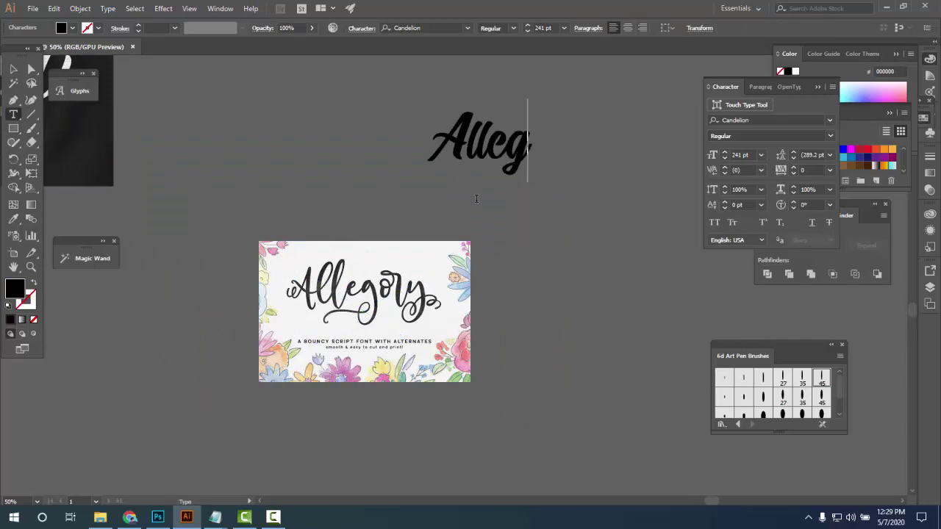
type("ory")
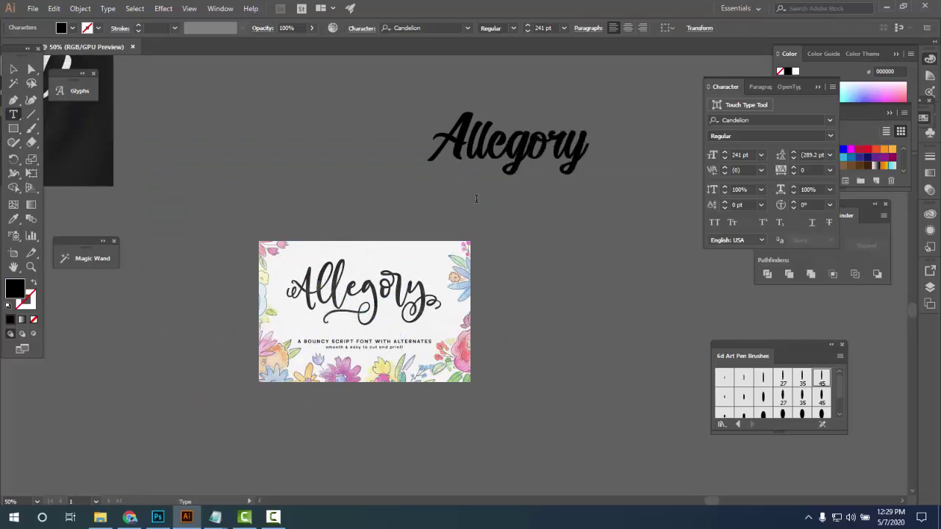
left_click(13, 71)
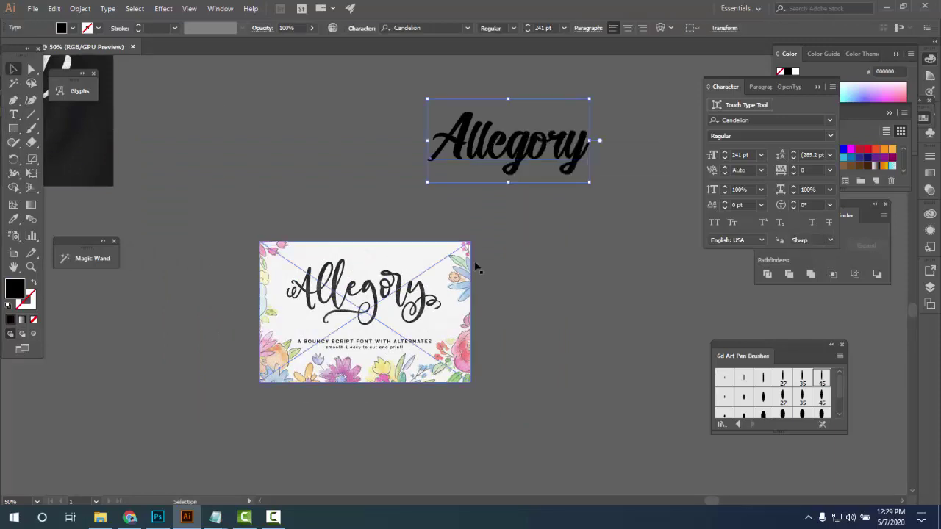
left_click_drag(513, 169, 565, 305)
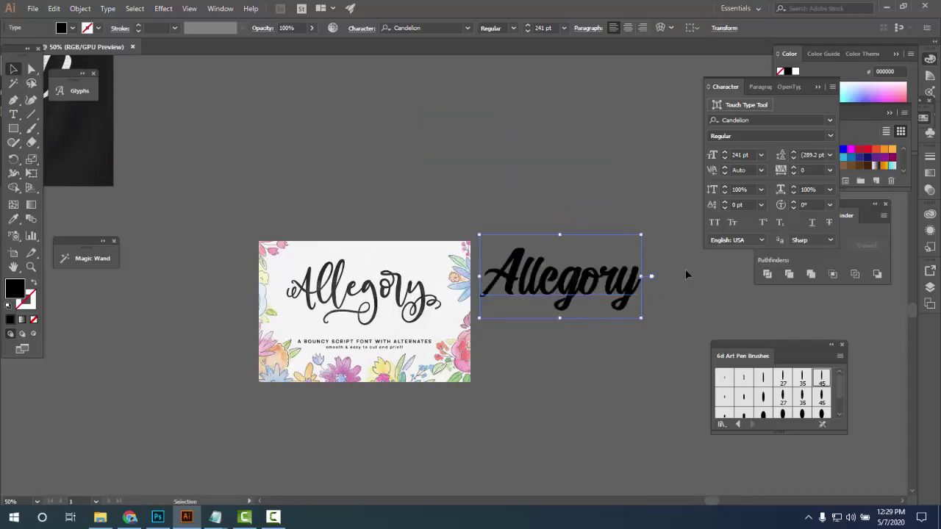
Search the available fonts for Allegory with the new Allegory text selected
key("a")
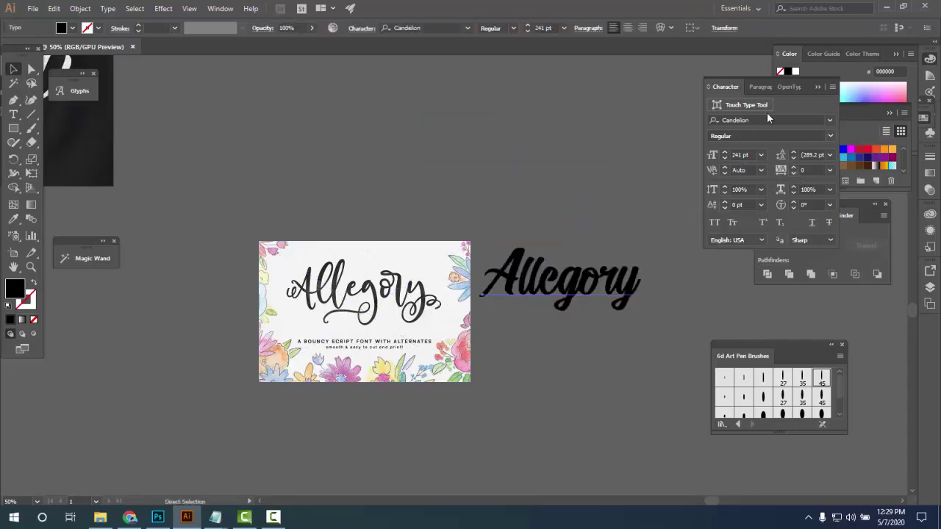
left_click(766, 118)
type("Allegory")
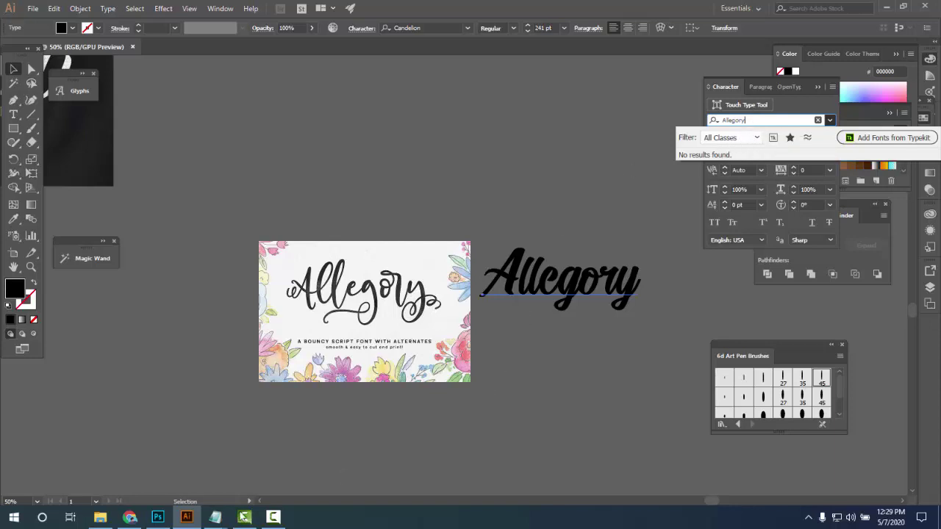
Switch to File Explorer, place the Sherlock preview image on the Illustrator canvas and position it to the right of the Candelion preview
left_click(100, 517)
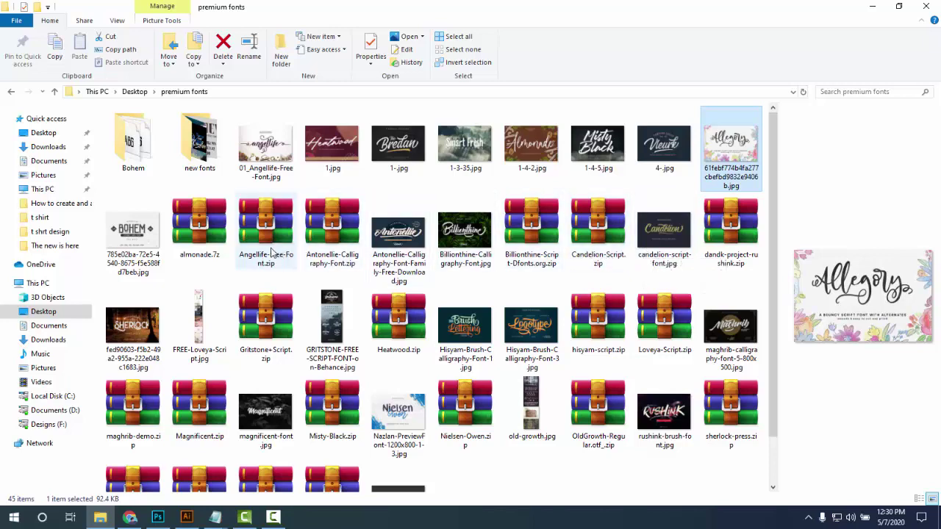
scroll(195, 415, "down", 1)
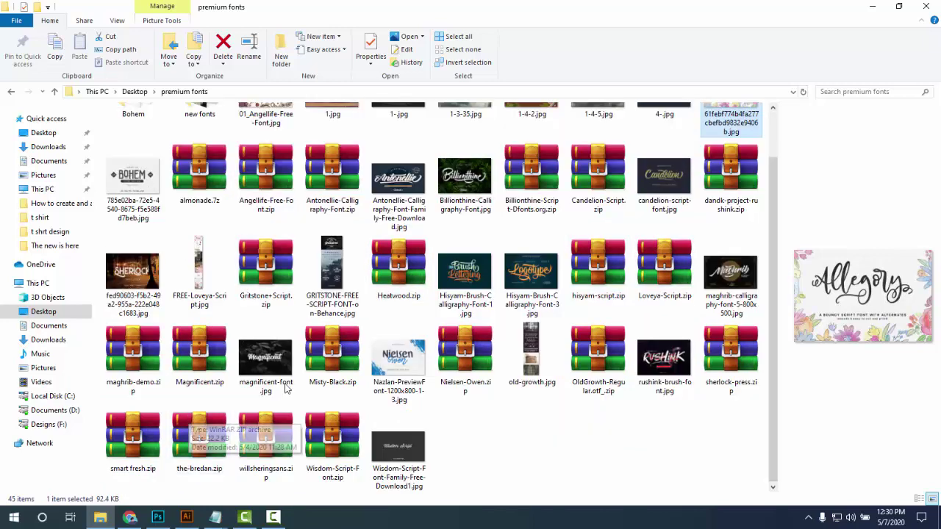
left_click(273, 358)
left_click(145, 288)
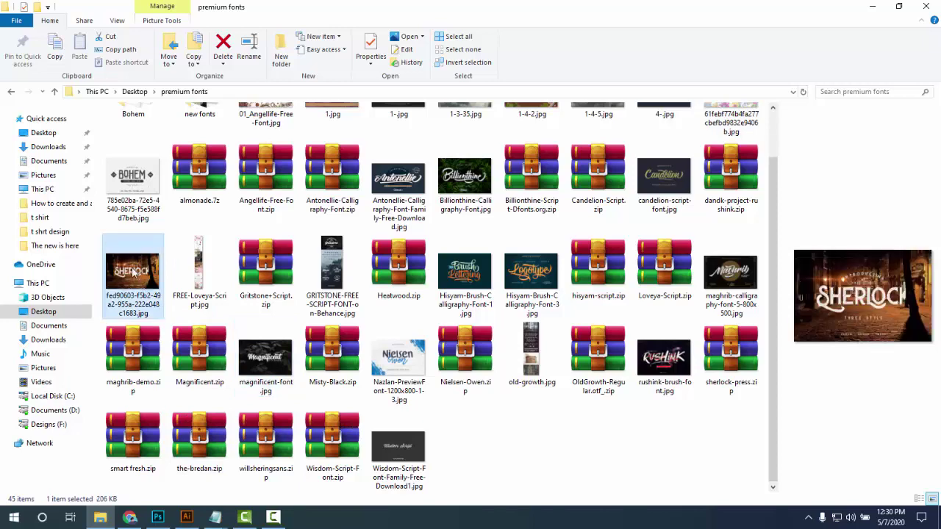
left_click_drag(132, 274, 403, 112)
left_click_drag(373, 144, 407, 263)
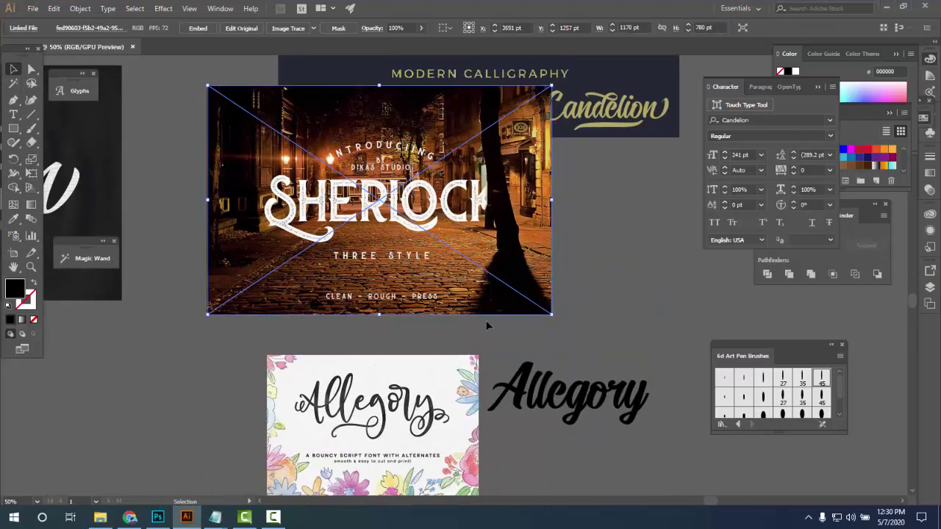
scroll(486, 325, "right", 3)
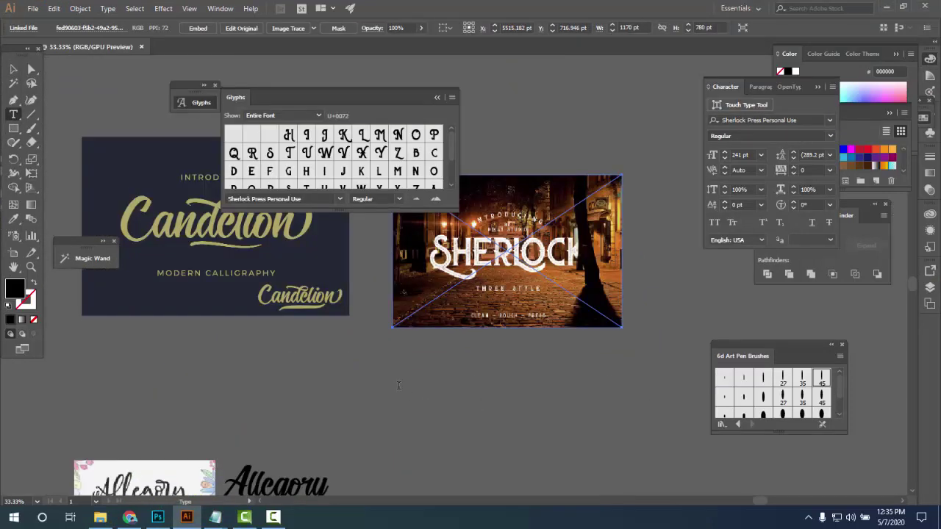
Add the designer's name as 241 pt text in Sherlock Press Personal Use below the Sherlock preview image
left_click(399, 385)
type("A")
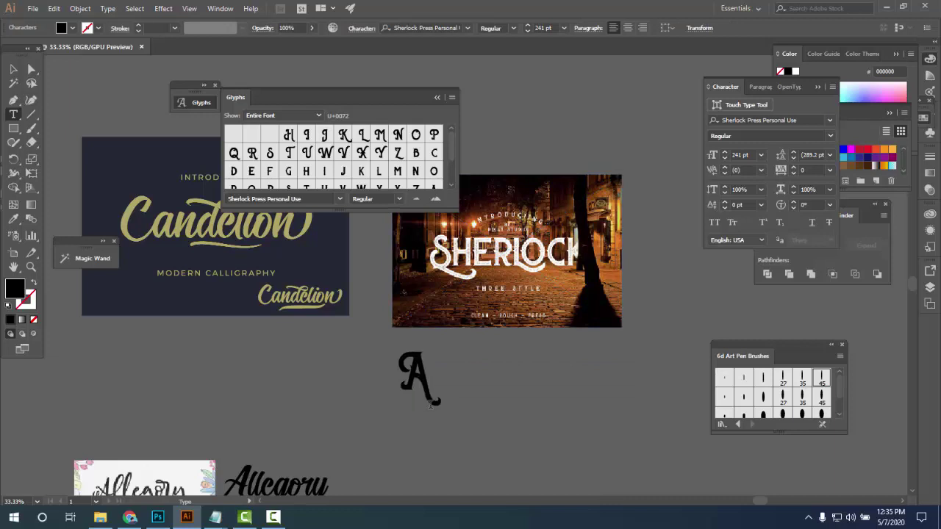
type("BUTORAB")
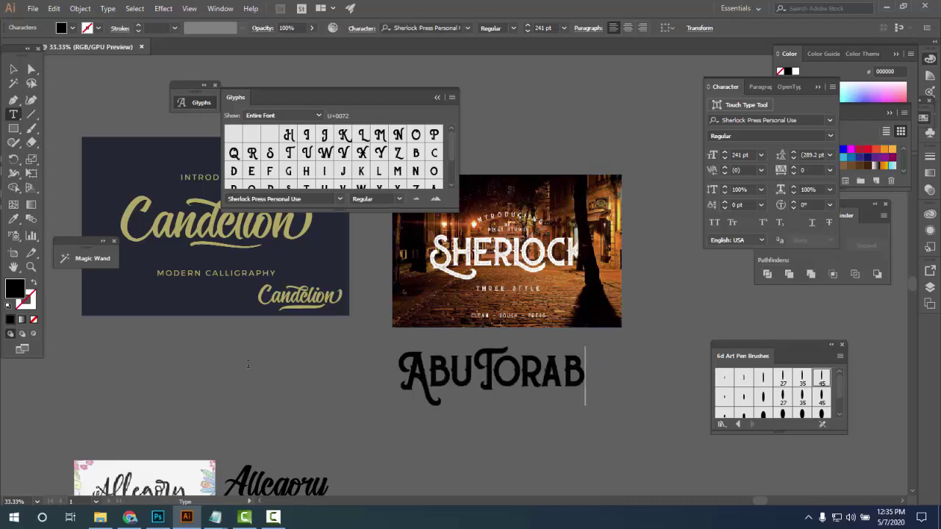
left_click(13, 69)
left_click(572, 435)
Recolor the designer's name text white and move it further down below the Sherlock preview image
left_click_drag(572, 434, 506, 354)
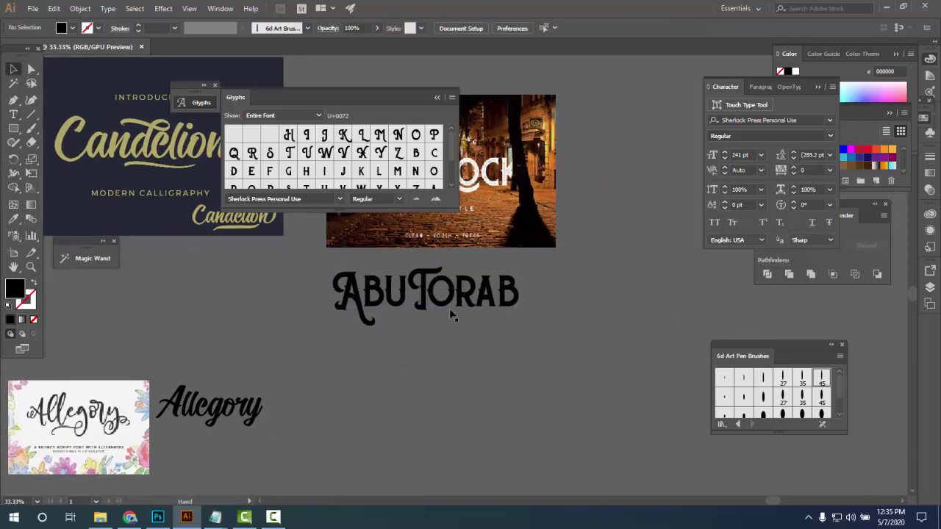
left_click_drag(447, 293, 461, 328)
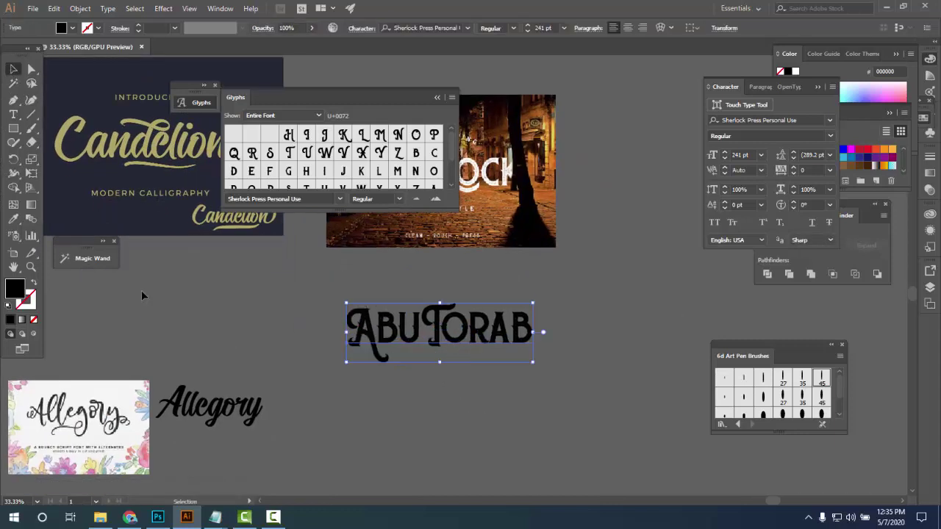
left_click(795, 73)
left_click(639, 325)
left_click_drag(461, 345, 465, 393)
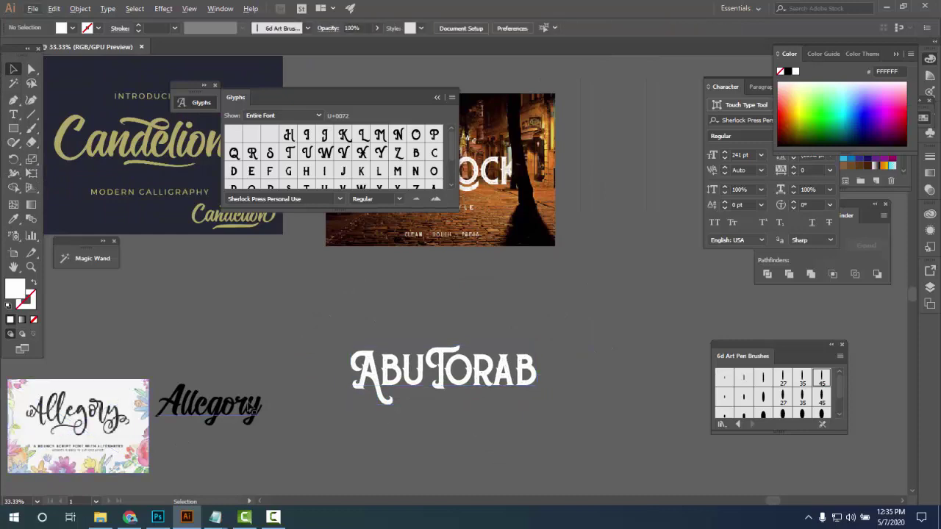
Switch to Chrome and search Google for "apple vector" in a new tab
left_click(130, 517)
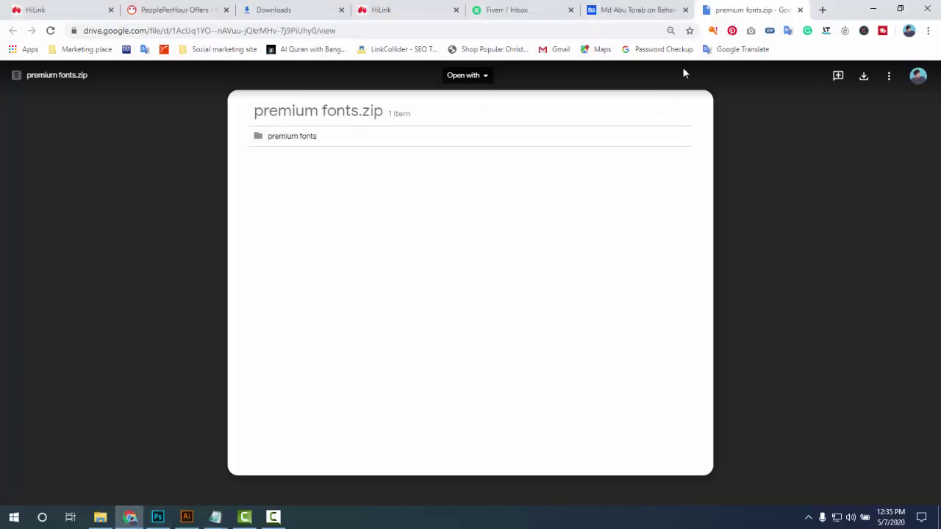
left_click(823, 9)
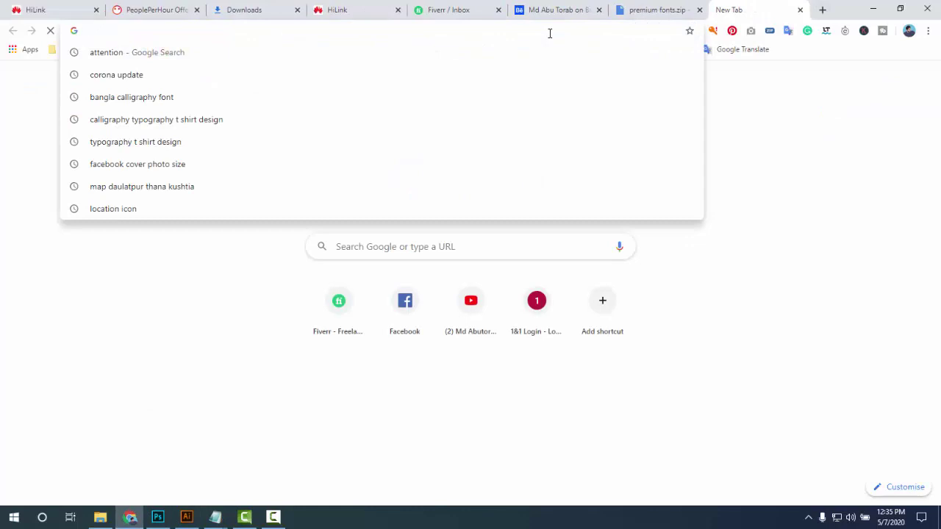
type("apple ")
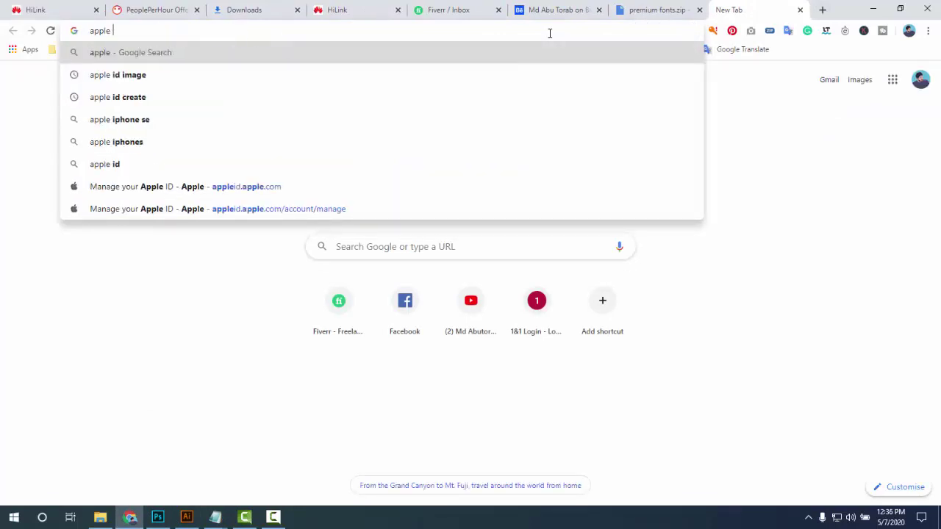
type("vector")
key("Return")
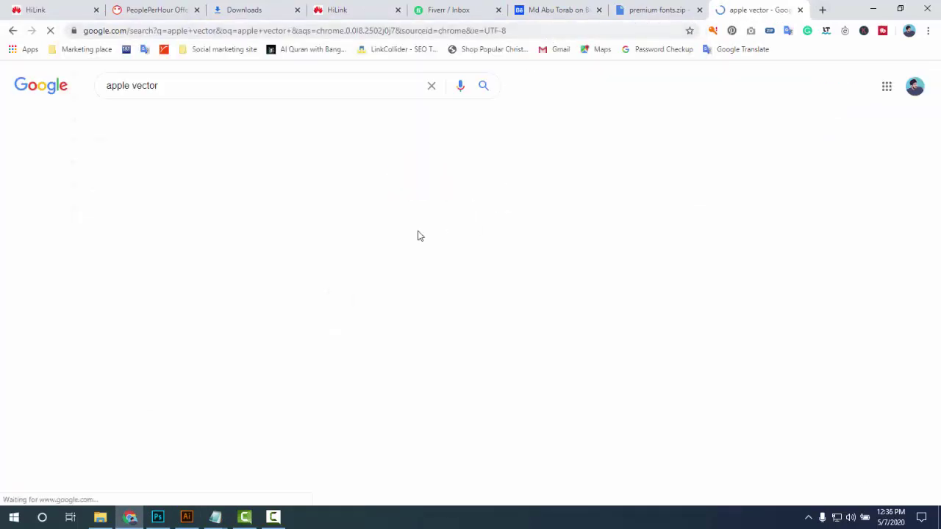
Shorten the Google search to "apple" and look through the web results
left_click(157, 84)
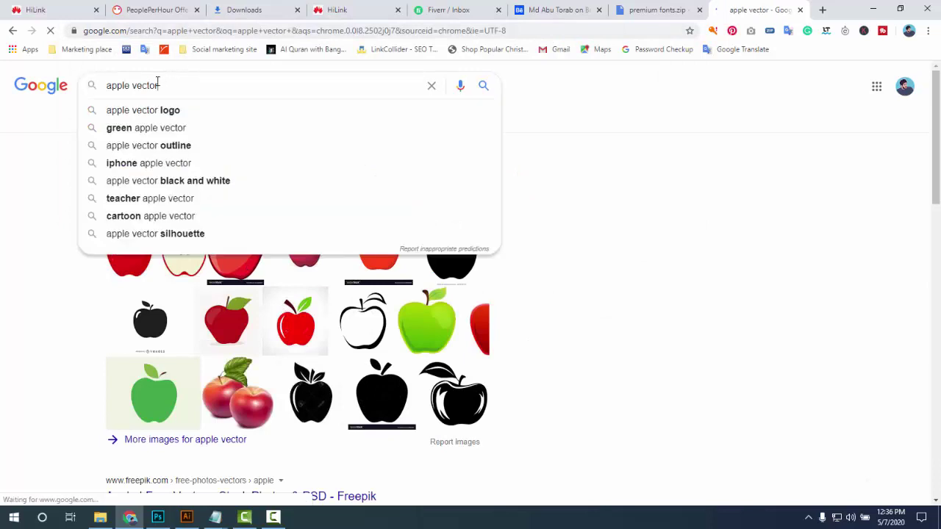
key("BackSpace")
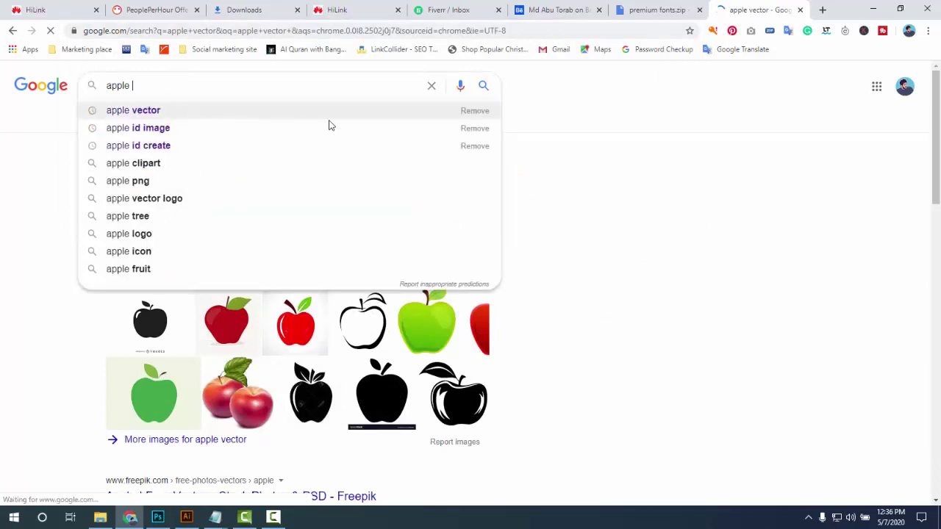
left_click(483, 88)
scroll(215, 353, "down", 3)
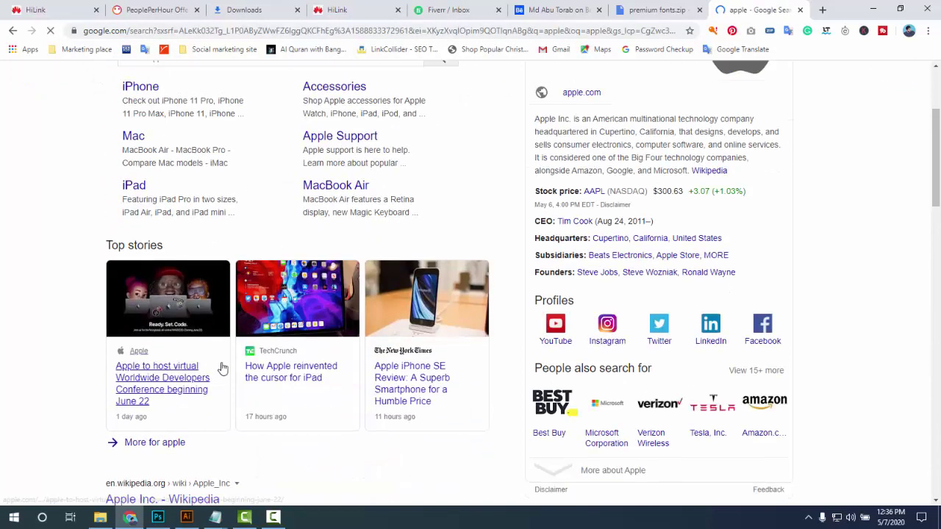
scroll(191, 265, "up", 2)
scroll(192, 265, "up", 1)
Browse the image results for apple, and change the image search to "apple tree"
left_click(159, 120)
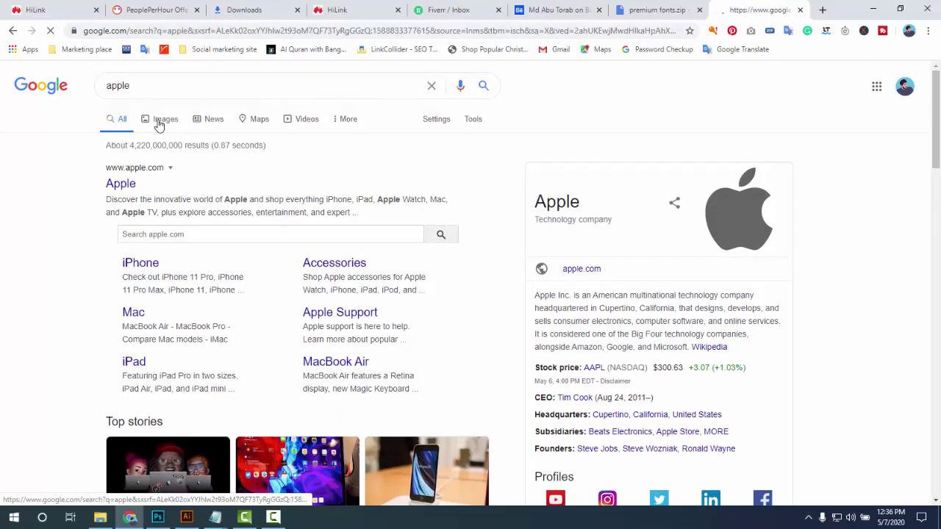
scroll(324, 290, "down", 2)
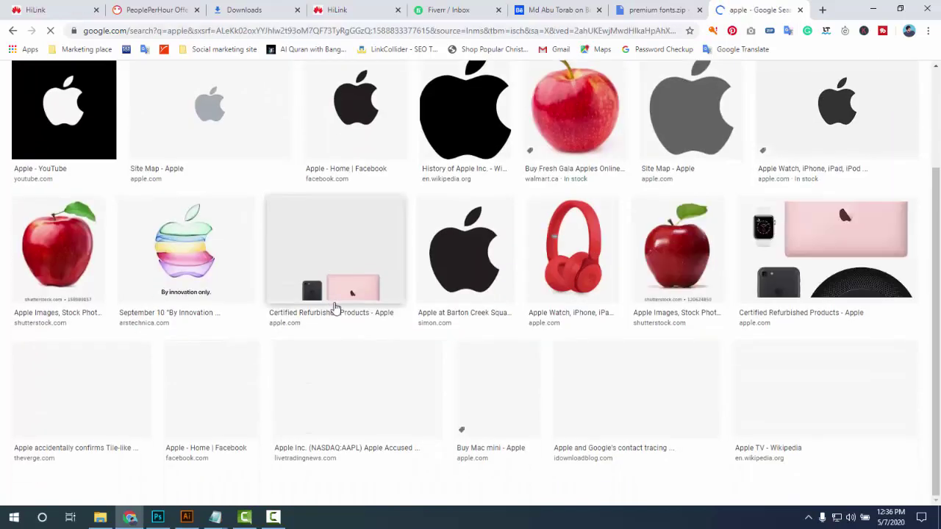
scroll(276, 249, "up", 2)
left_click(164, 89)
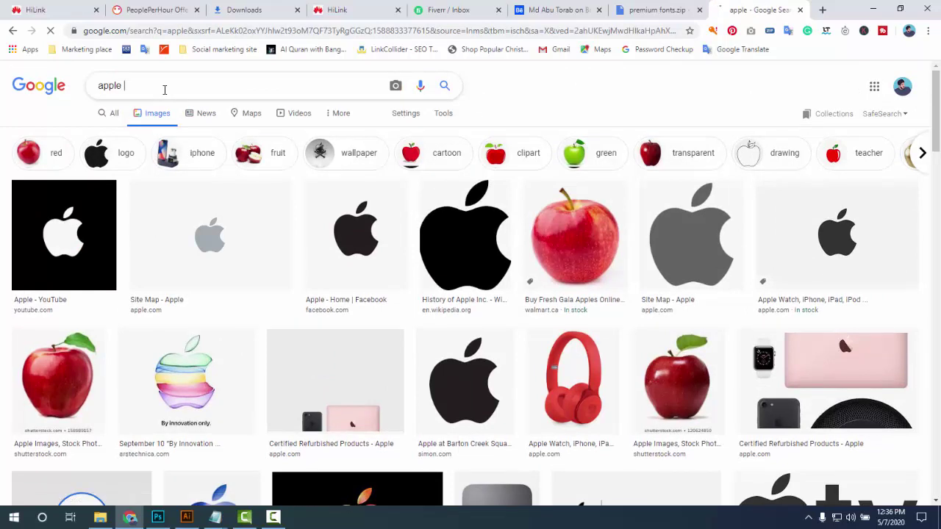
type("tree")
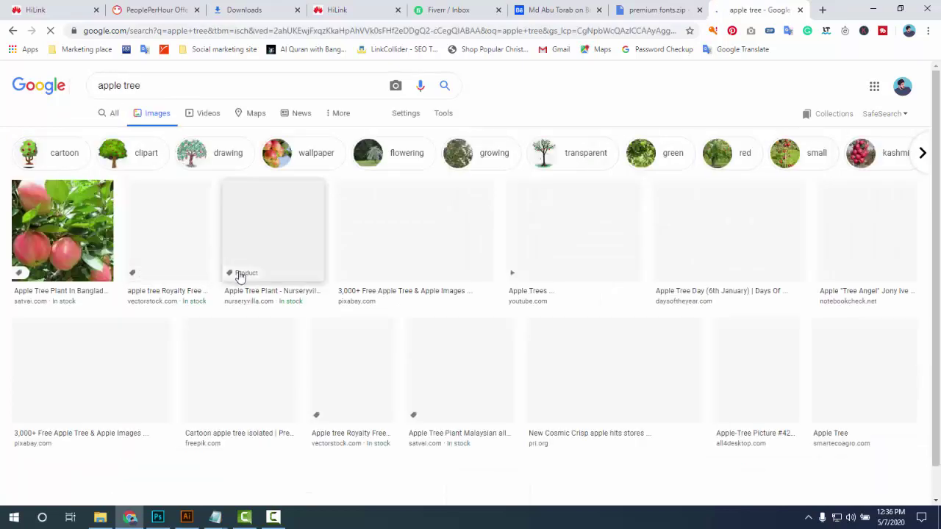
Look through the apple tree image results, open the "Wonderful apple tree — Steemit" photo and copy the image
scroll(639, 360, "down", 1)
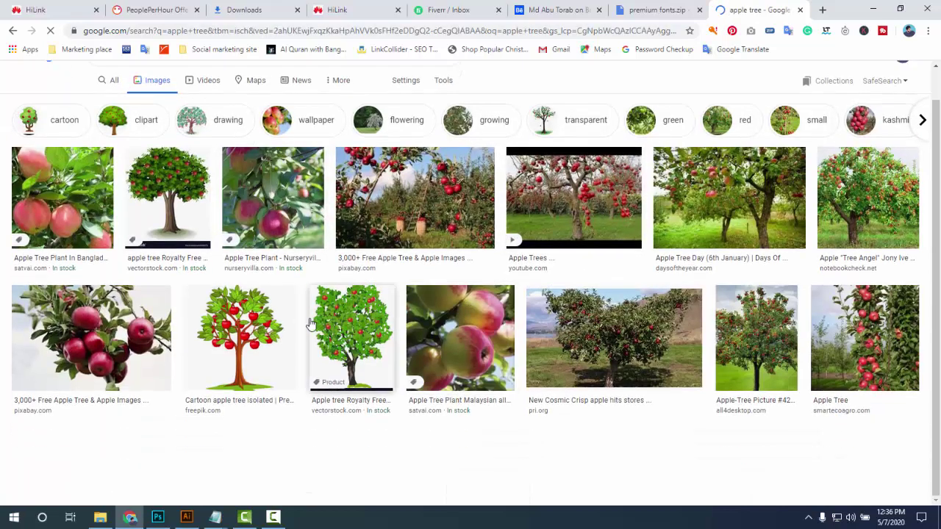
scroll(713, 367, "down", 3)
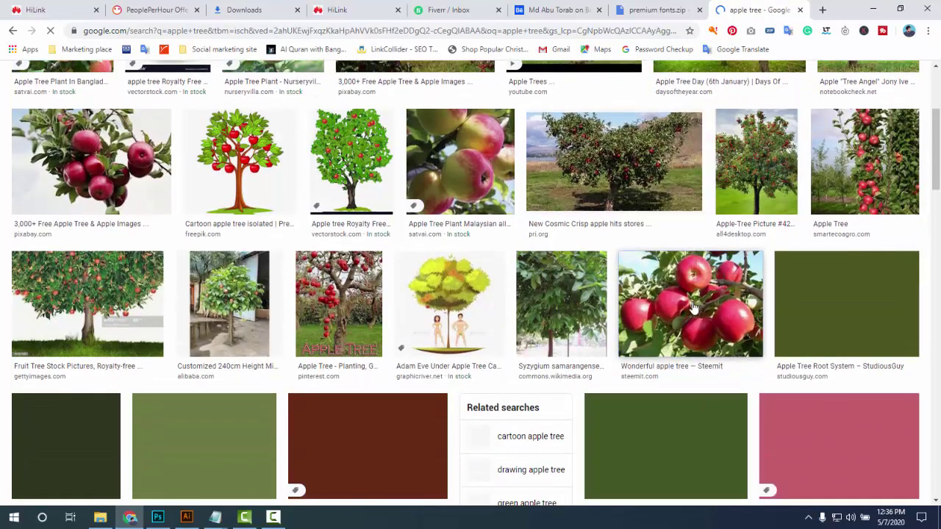
left_click(693, 307)
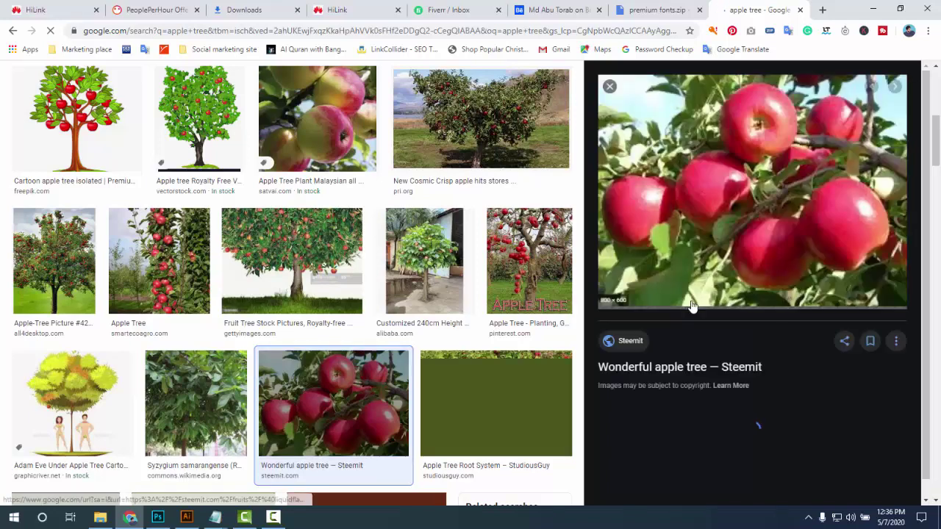
right_click(772, 196)
left_click(794, 303)
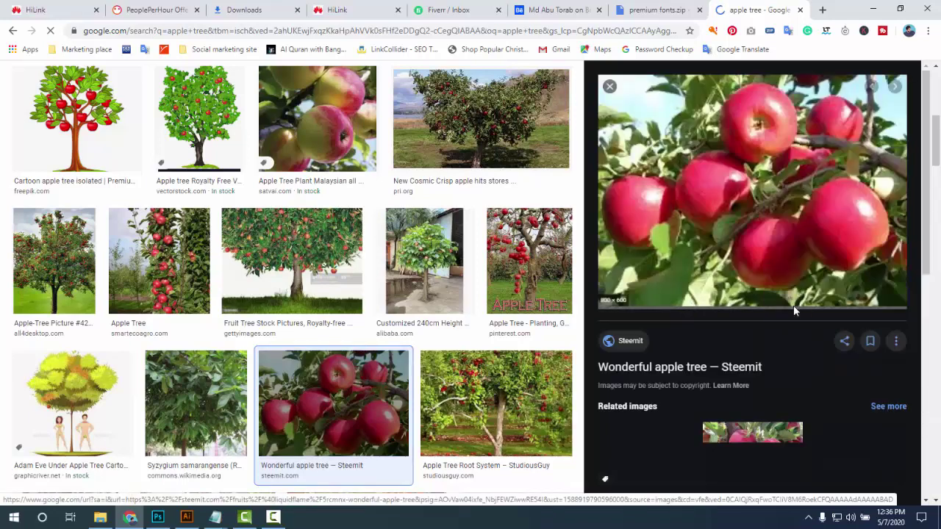
Switch to Illustrator, paste the apple photo, enlarge it to about 1720 by 1288 pt and send it behind the designer's name text
left_click(186, 517)
key("ctrl+v")
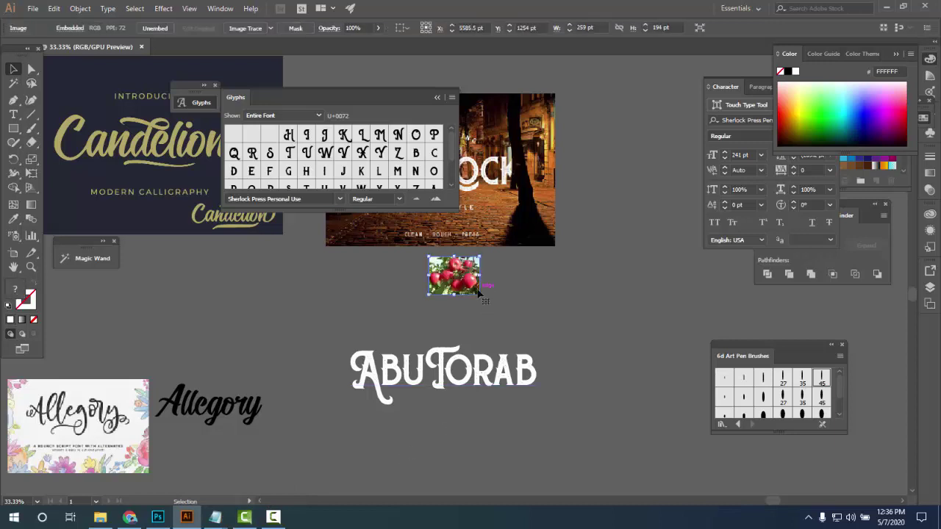
left_click_drag(478, 292, 634, 468)
left_click_drag(594, 409, 566, 423)
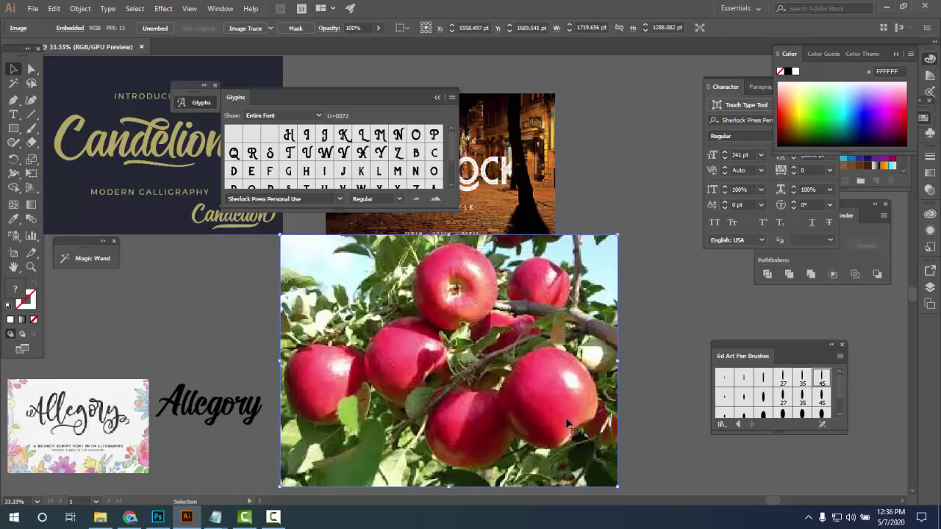
key("ctrl+shift+bracketleft")
left_click_drag(495, 391, 502, 389)
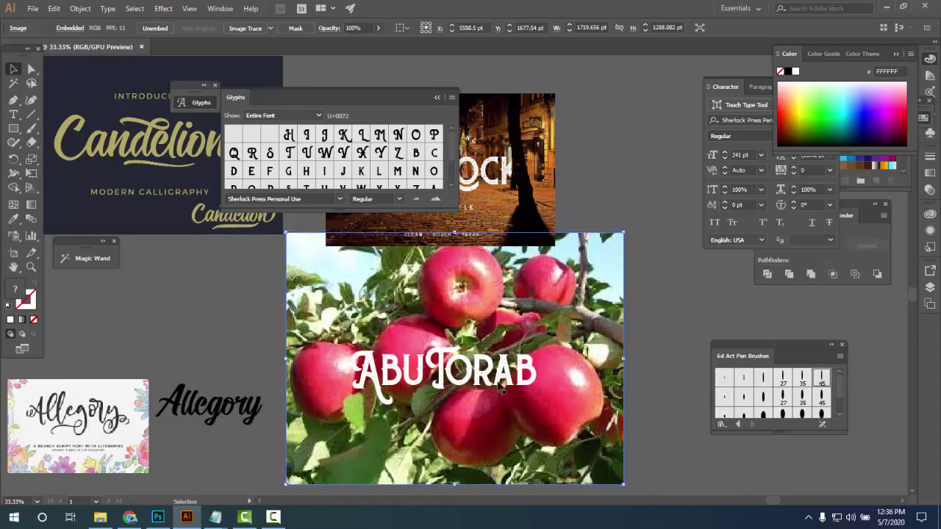
Apply a Gaussian Blur with a radius of 9.2 pixels to the apple photo, with preview on
left_click(79, 7)
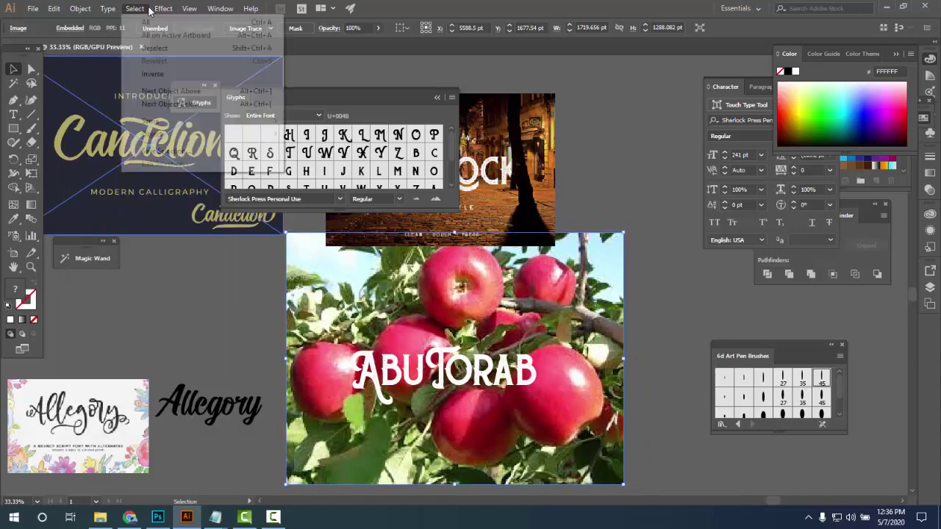
mouse_move(163, 8)
mouse_move(220, 205)
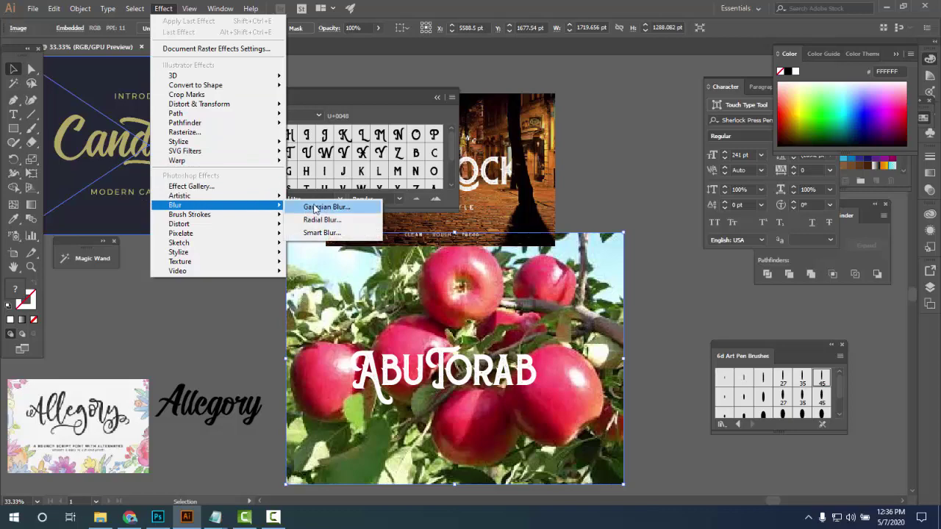
left_click(324, 205)
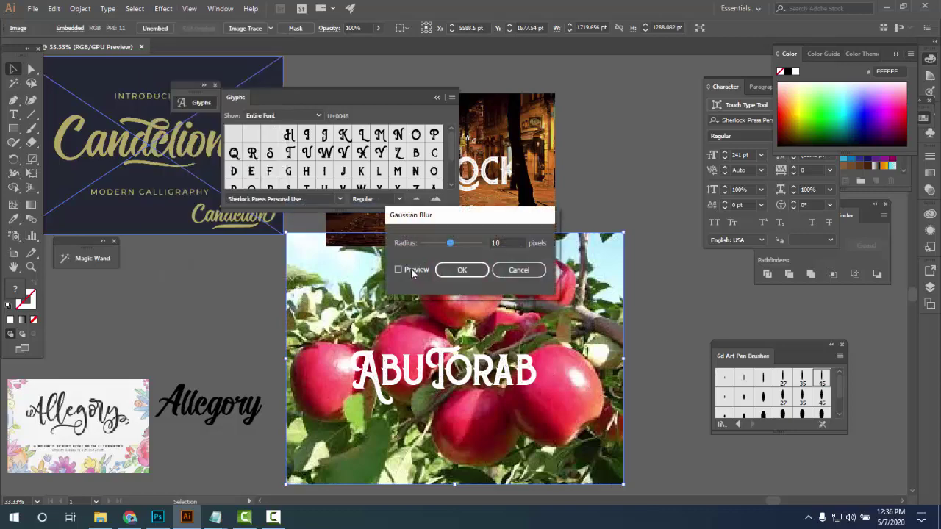
left_click(412, 269)
left_click(463, 246)
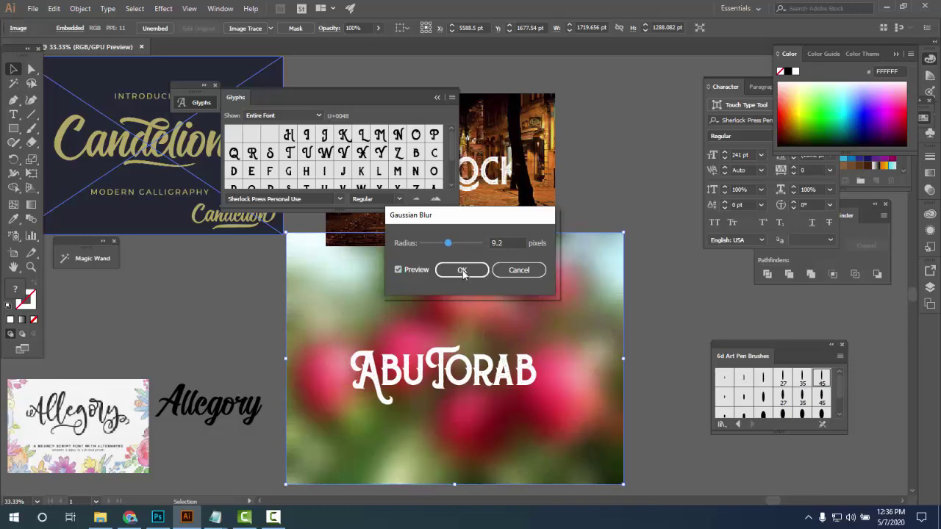
left_click(462, 270)
Shift the white name text slightly to the right over the blurred apple photo and deselect it
left_click(636, 387)
left_click_drag(544, 421, 459, 461)
left_click_drag(401, 423, 409, 423)
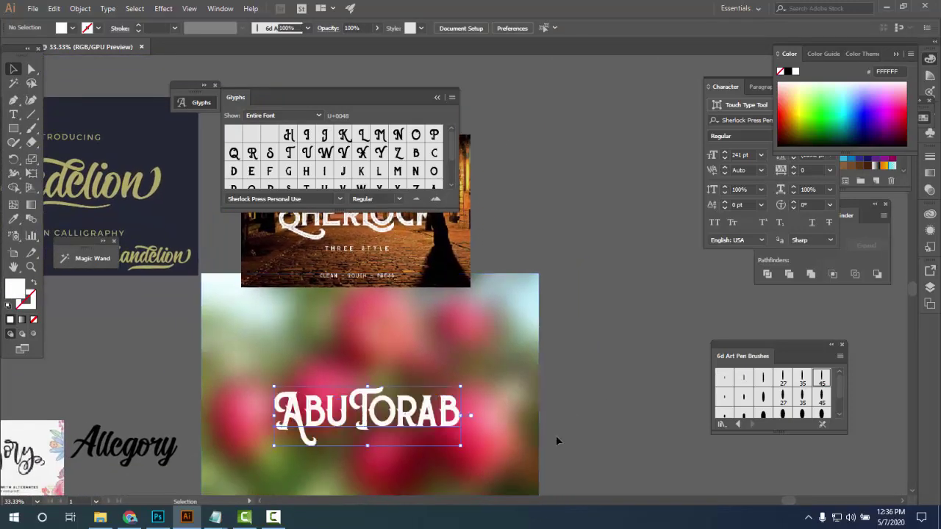
left_click(555, 436)
scroll(559, 447, "down", 1)
scroll(519, 447, "up", 1)
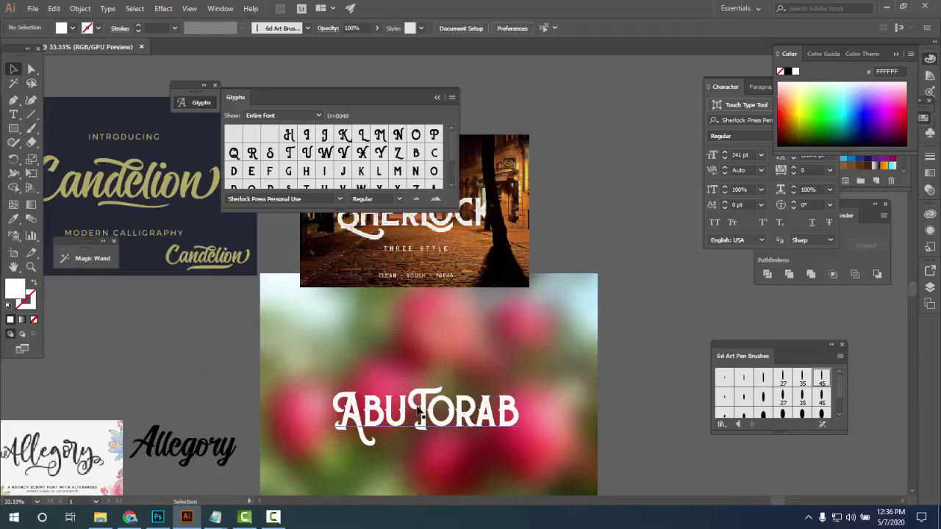
Move the Glyphs panel off the Sherlock preview, select the T in the name and examine the font's alternate glyphs
left_click(421, 416)
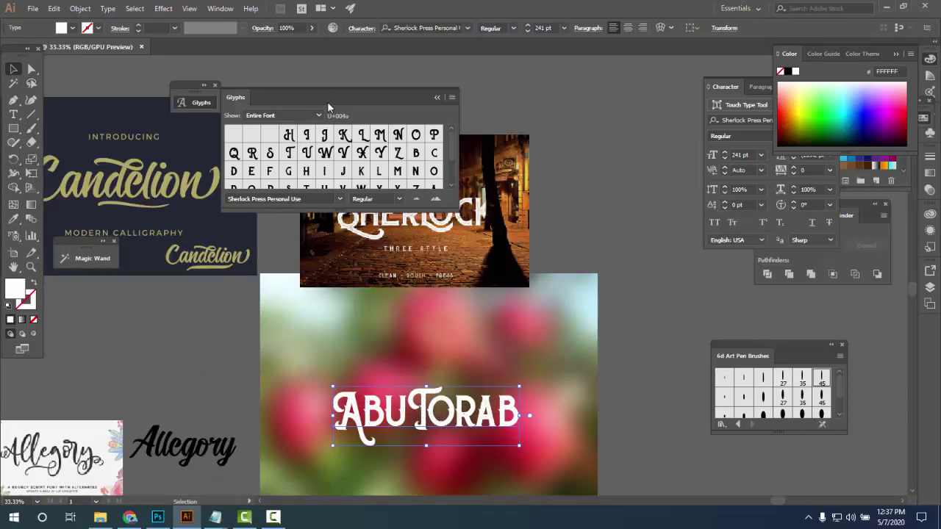
left_click_drag(329, 106, 109, 82)
double_click(422, 406)
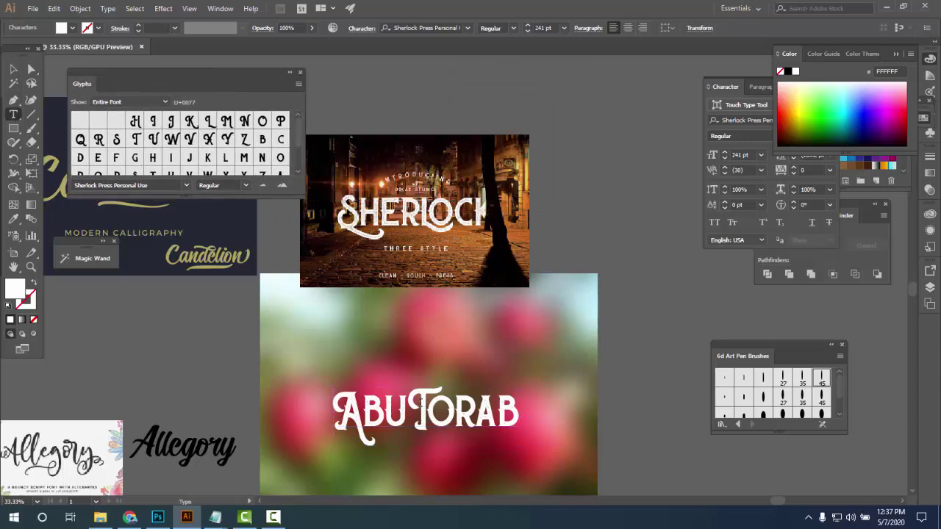
double_click(417, 404)
left_click_drag(408, 408, 428, 409)
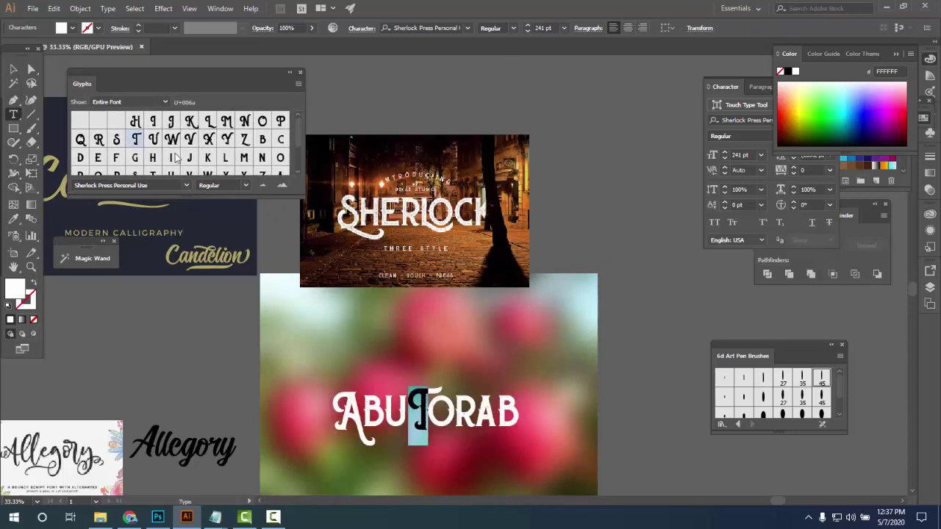
scroll(211, 142, "down", 3)
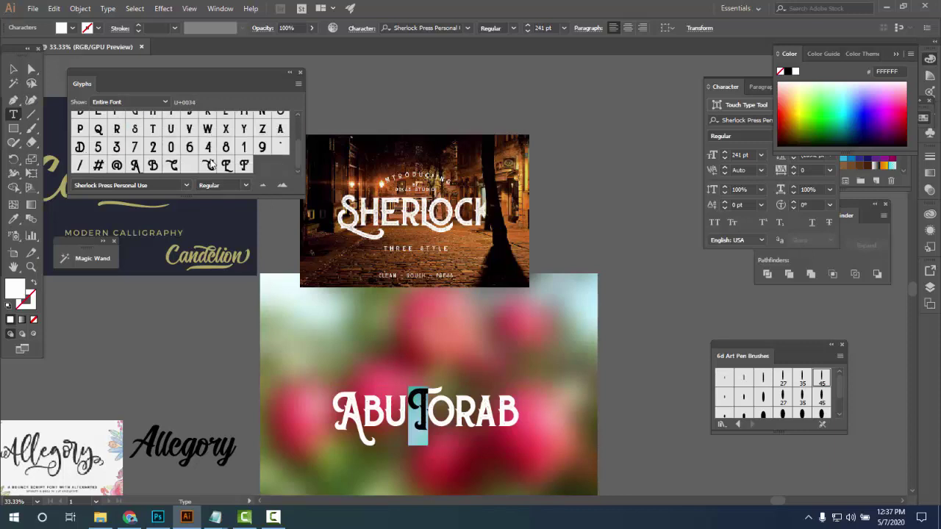
scroll(102, 158, "up", 4)
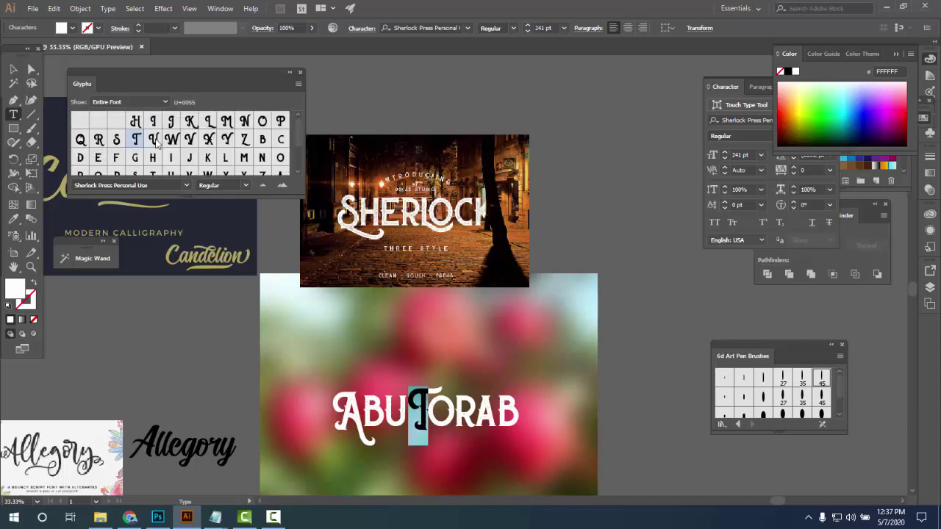
Try the swash B glyph on the last letter of the name, and undo the replacement
left_click_drag(519, 408, 496, 408)
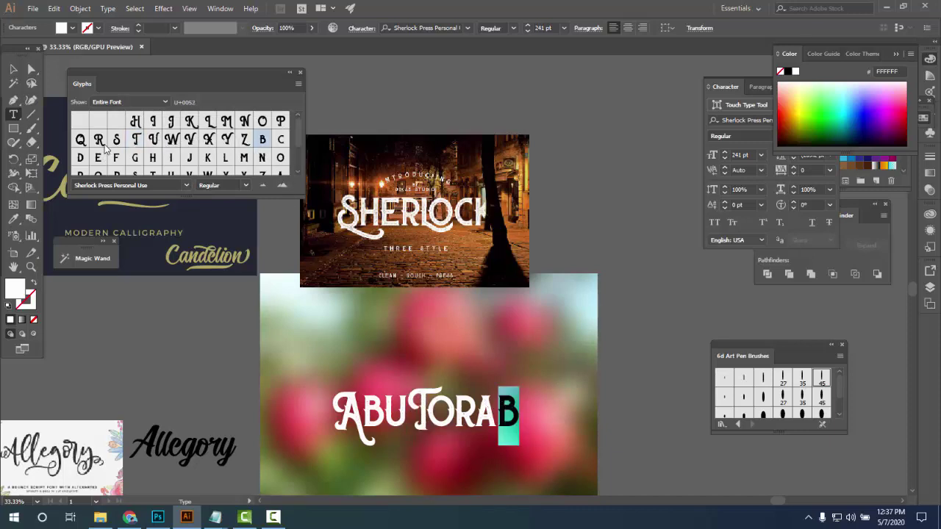
scroll(192, 156, "down", 4)
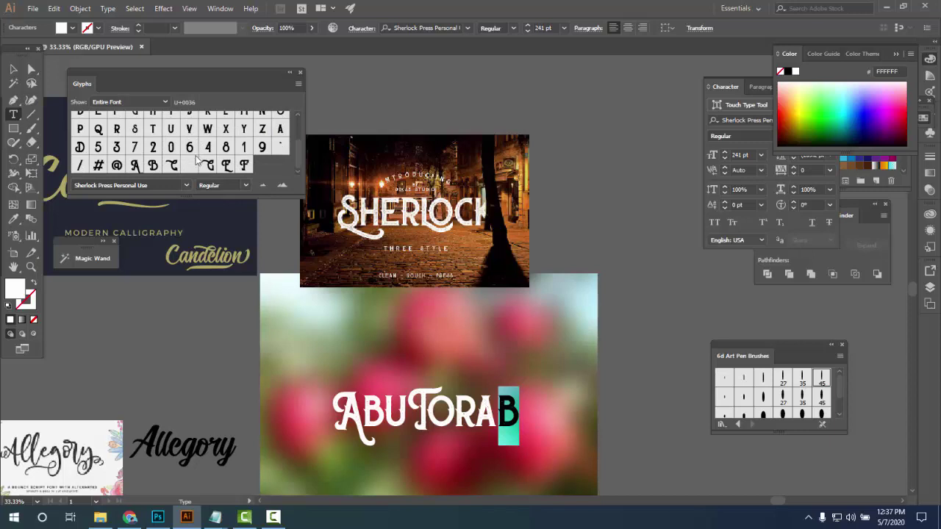
double_click(153, 166)
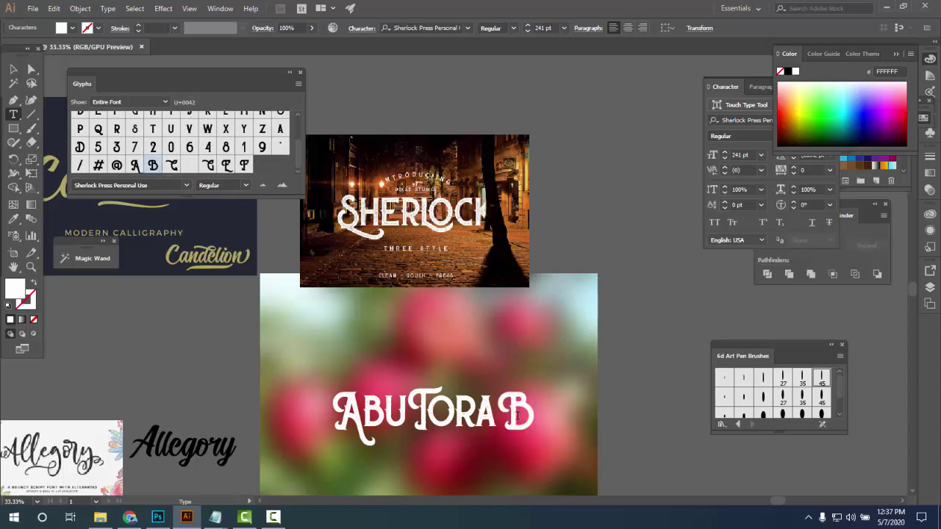
left_click_drag(526, 415, 506, 409)
key("ctrl+z")
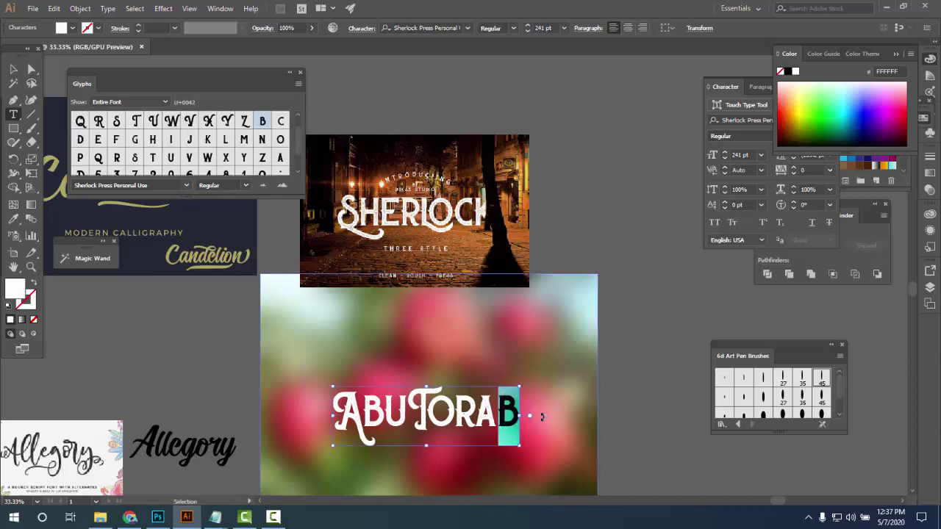
left_click(13, 69)
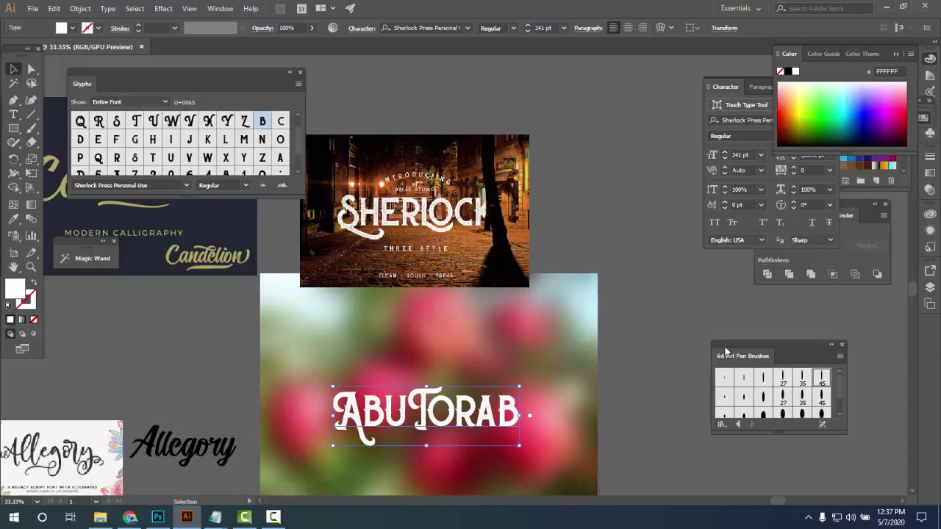
left_click(270, 517)
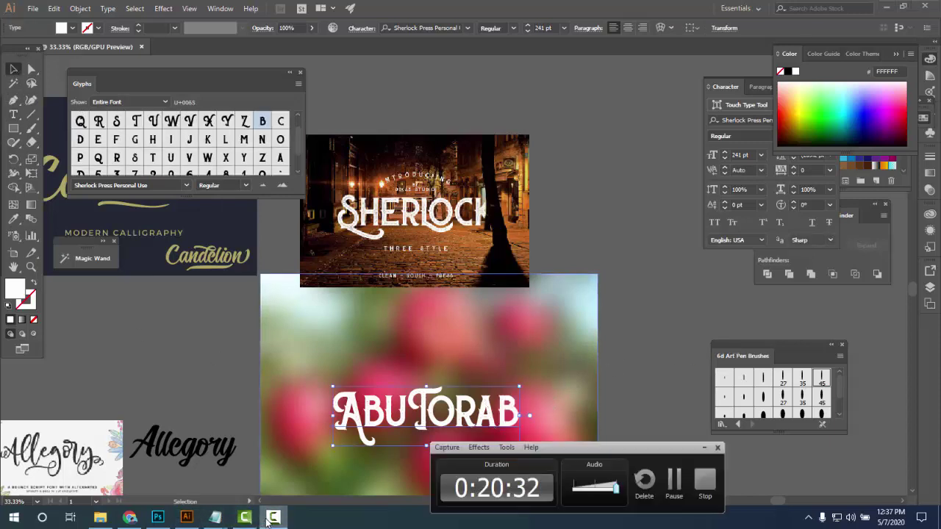
left_click(270, 518)
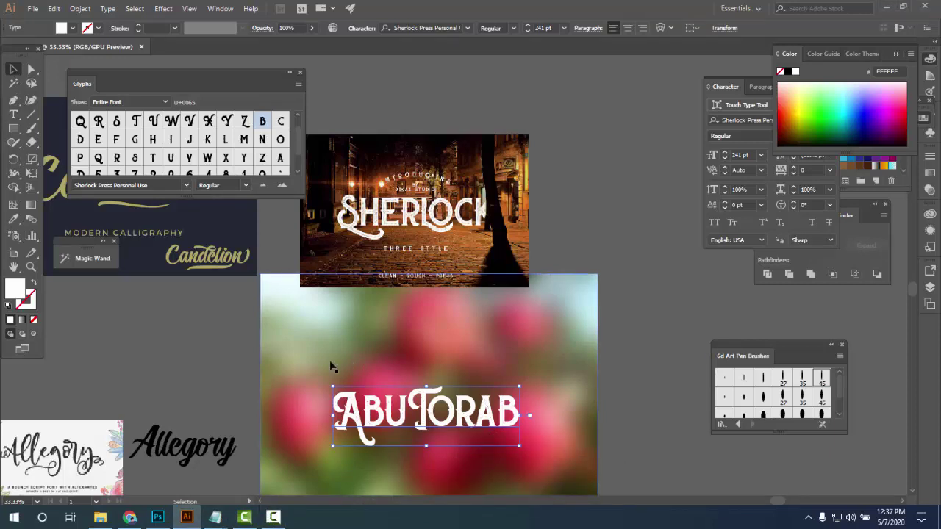
Move the blurred apple photo and the name text together down and to the right, clear of the Sherlock preview
left_click_drag(237, 350, 481, 438)
left_click_drag(470, 409, 551, 435)
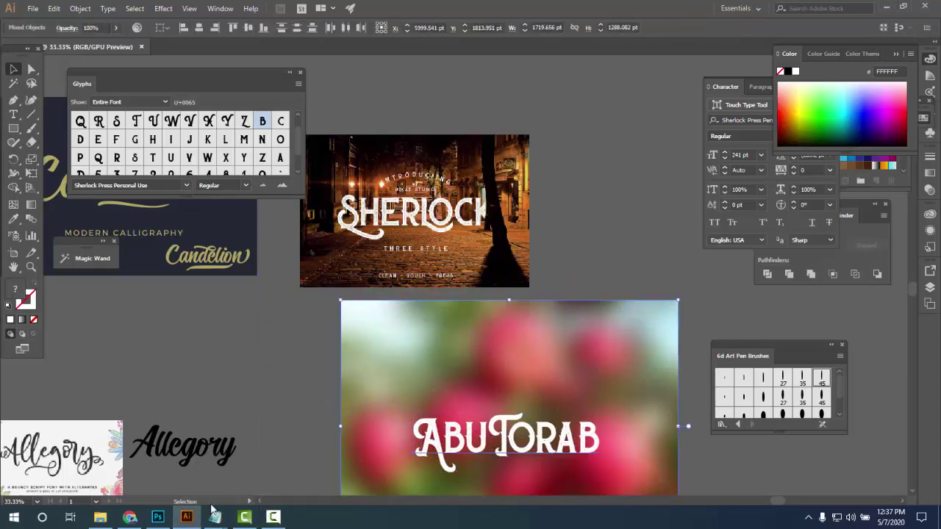
left_click(131, 517)
scroll(360, 353, "down", 1)
scroll(360, 352, "up", 1)
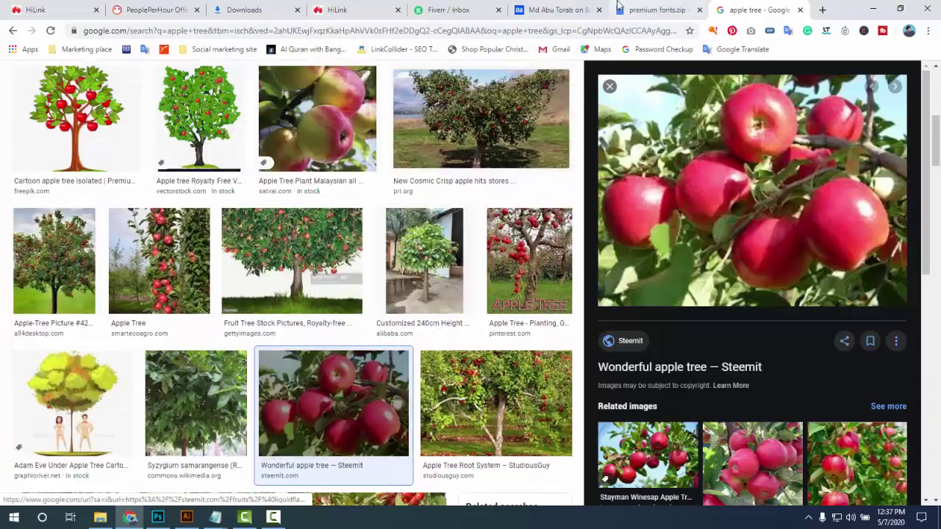
Switch to File Explorer and place maghrib-calligraphy-font-5-800x500.jpg from the premium fonts folder into the Illustrator document, beside the Sherlock preview
left_click(100, 517)
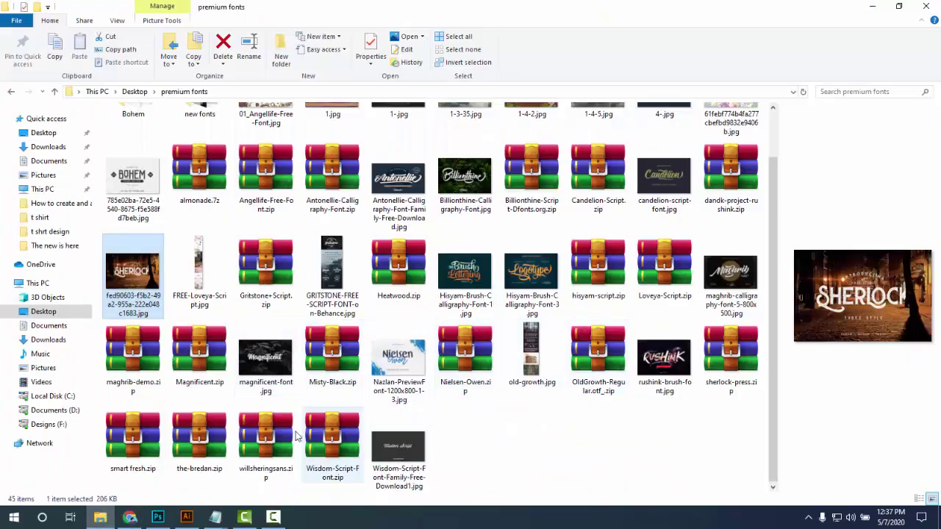
scroll(254, 221, "up", 2)
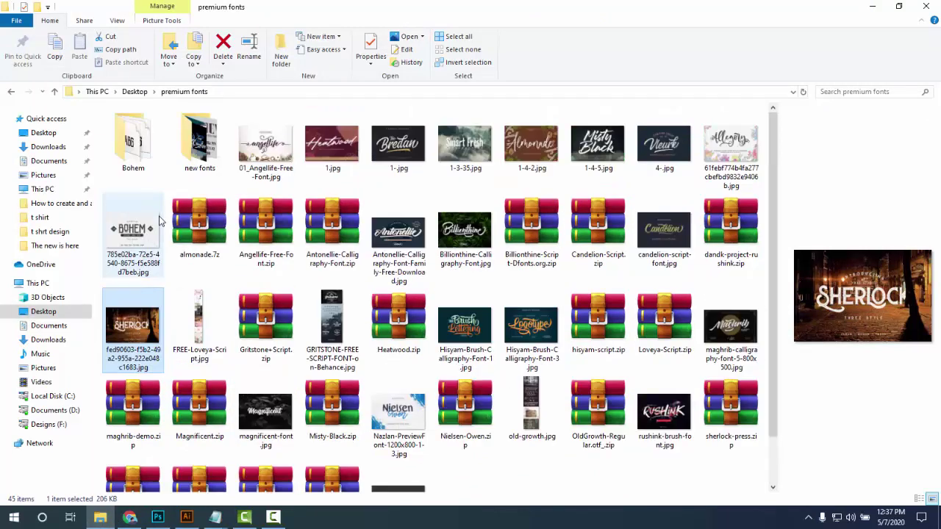
left_click(256, 150)
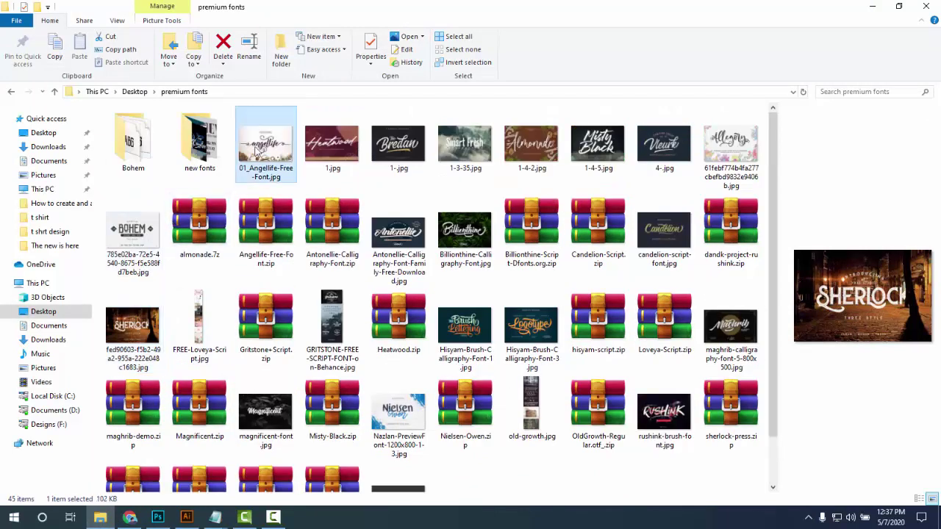
left_click(478, 156)
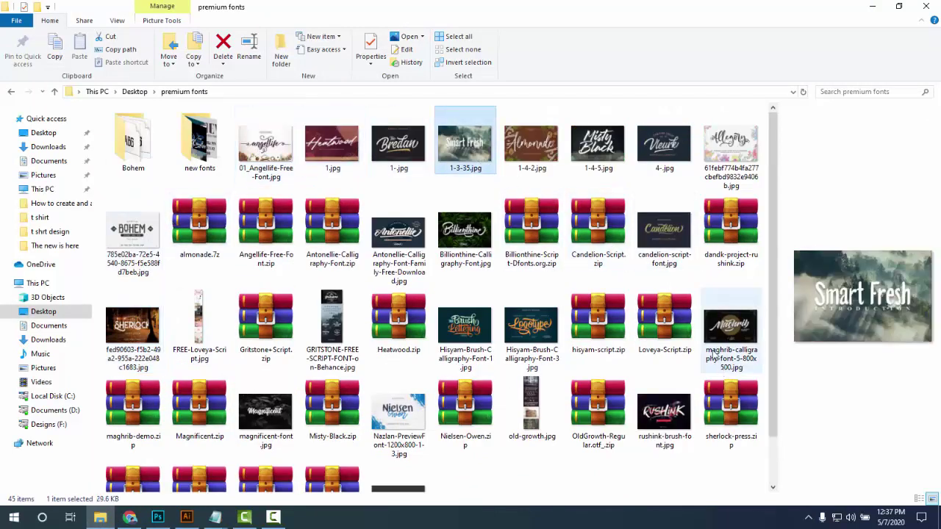
left_click(728, 335)
left_click_drag(739, 334, 446, 284)
key("space")
left_click_drag(377, 233, 537, 240)
left_click(396, 299)
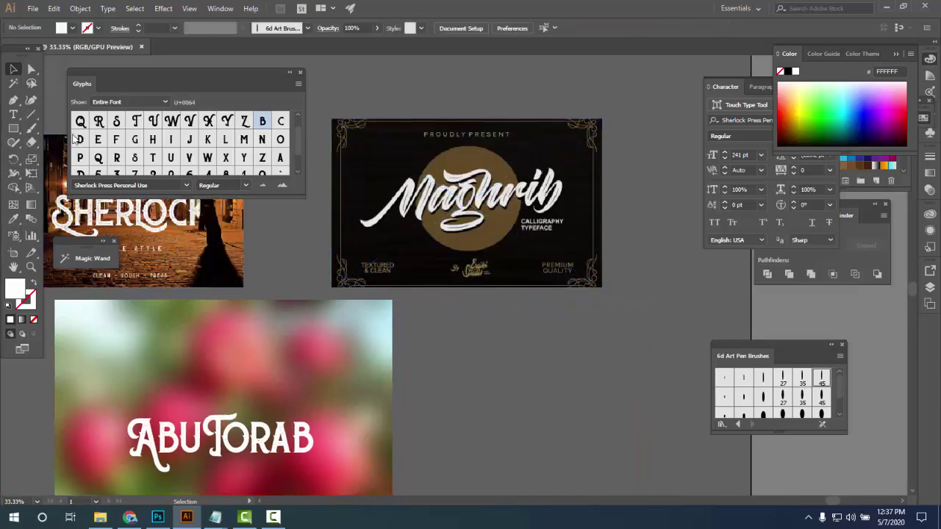
Add the text "MAGHRIB" below the Maghrib preview image
left_click(13, 114)
left_click(546, 375)
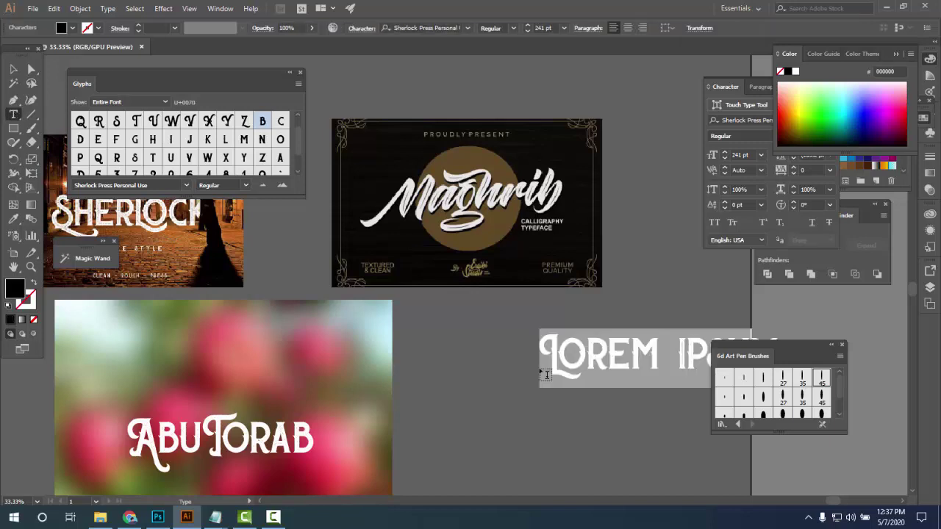
type("MAG")
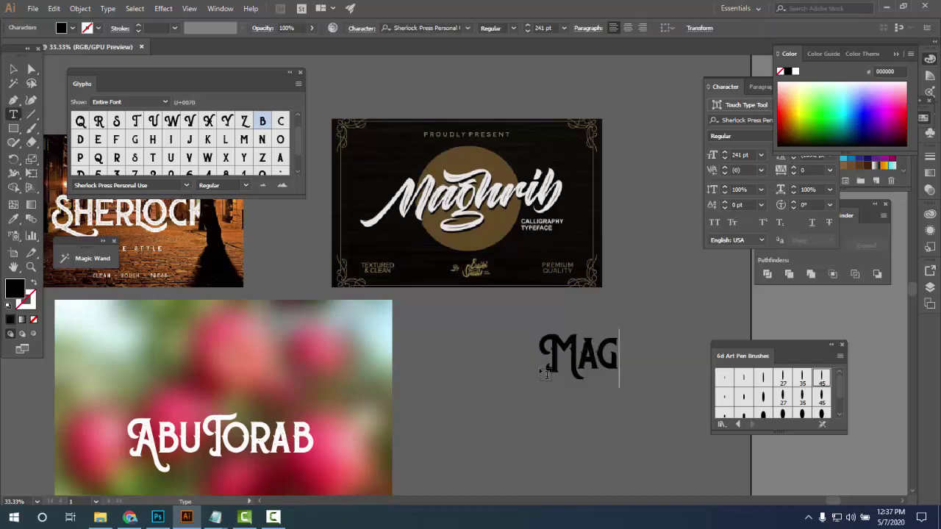
type("HRIB")
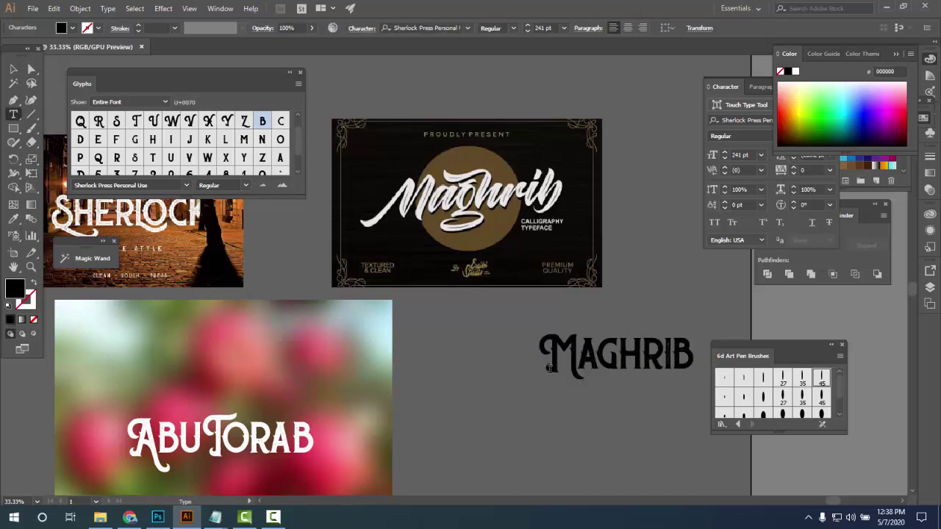
Move the MAGHRIB text left beneath its preview image and change its font to Maghrib
left_click(14, 69)
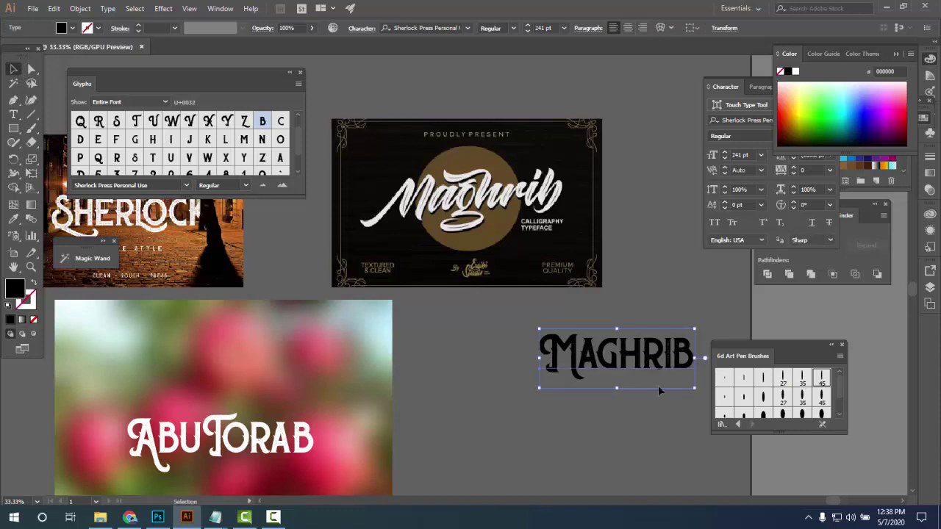
left_click_drag(620, 367, 548, 364)
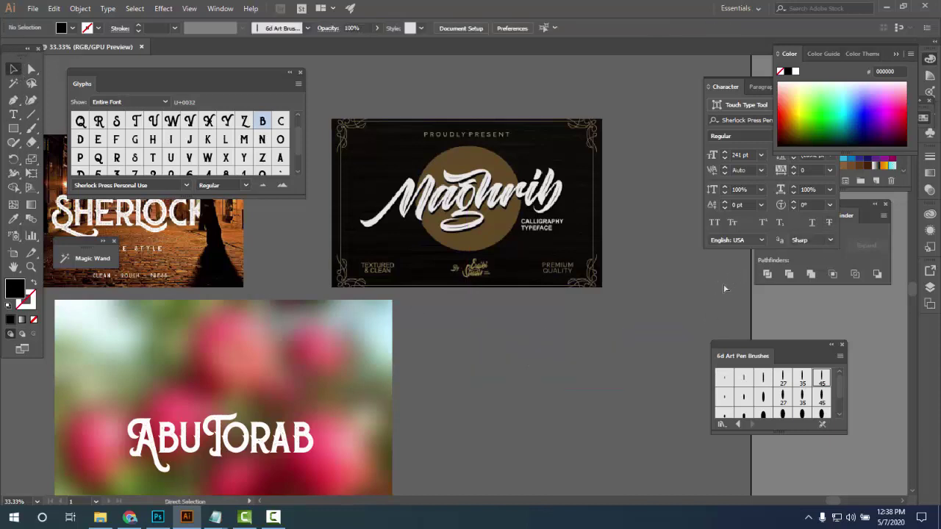
left_click(747, 104)
left_click(756, 119)
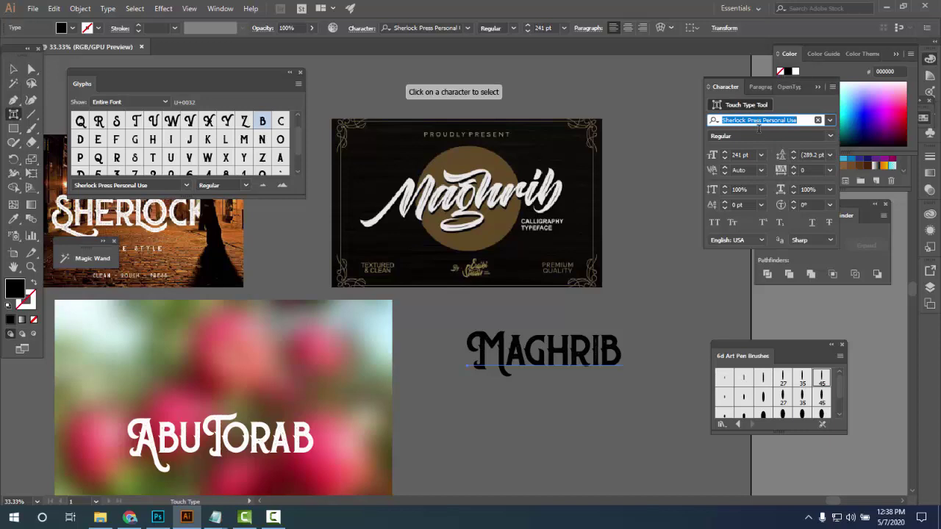
type("Maghrib")
key("Return")
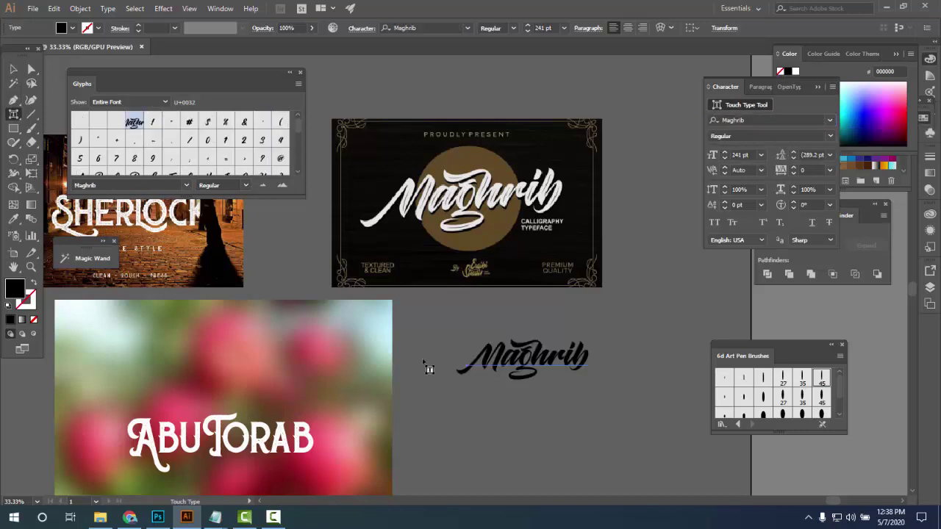
left_click(13, 69)
left_click(523, 416)
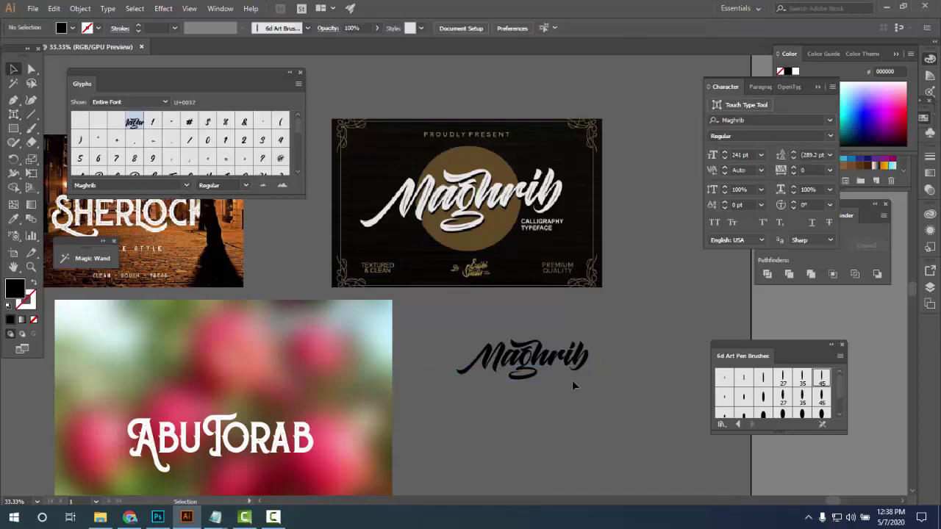
scroll(517, 350, "up", 3)
scroll(453, 409, "down", 2)
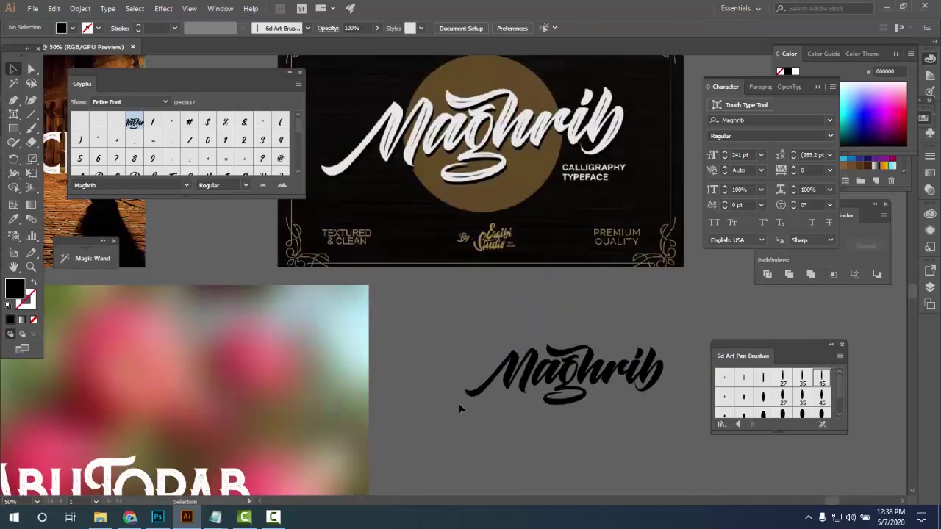
Try the suggested M alternate glyph on the selected Maghrib word, and undo the replacement
key("t")
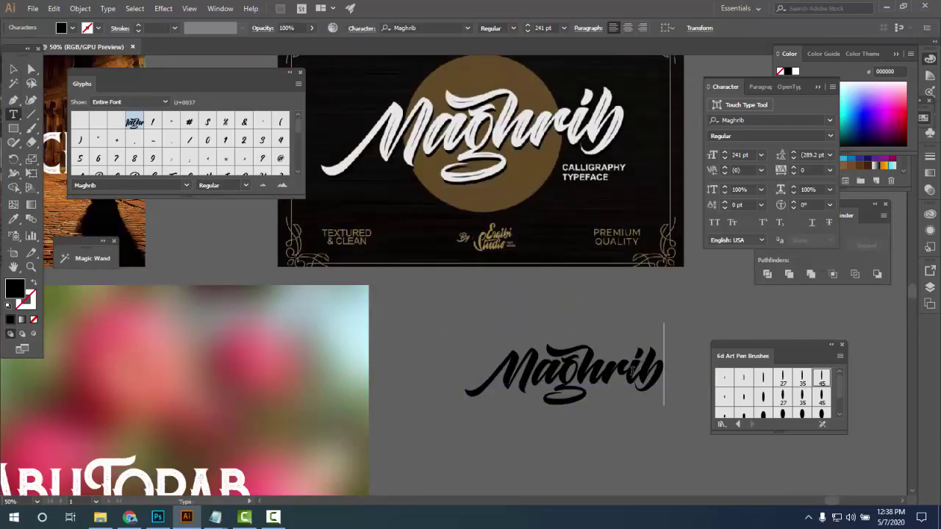
double_click(543, 377)
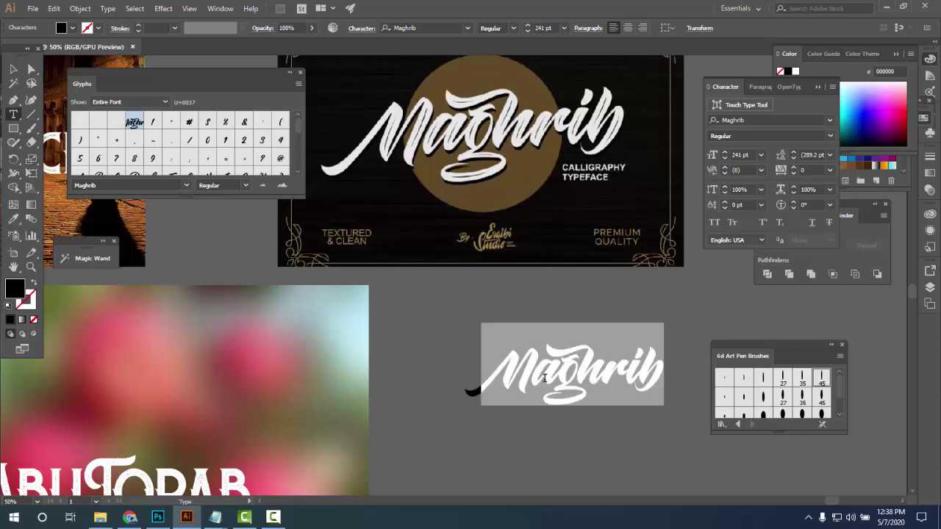
left_click(674, 422)
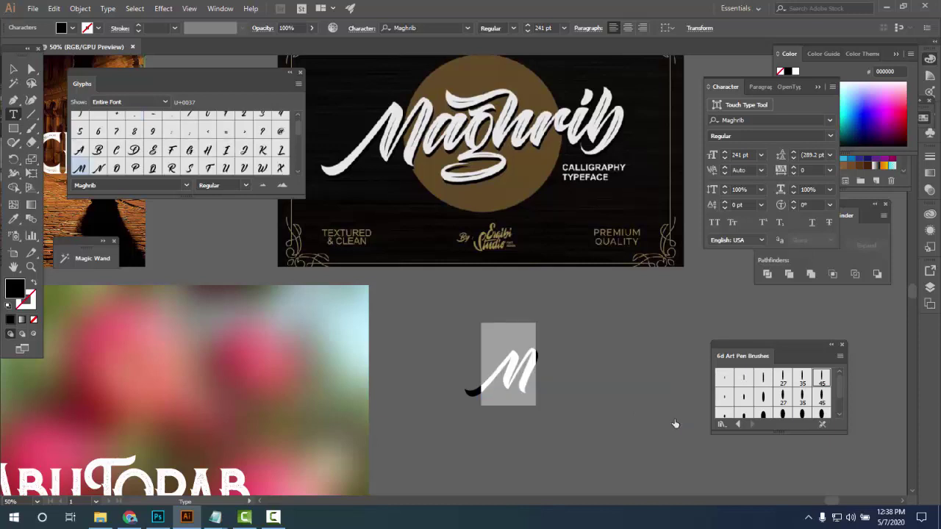
key("ctrl+z")
left_click(669, 375)
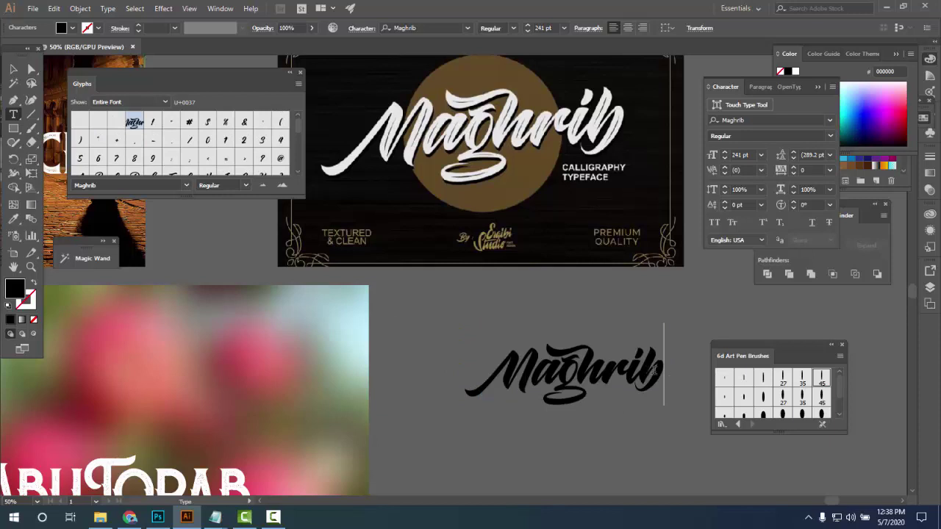
Scale the Maghrib text up to about 336 pt and position it directly below the preview image
left_click(13, 69)
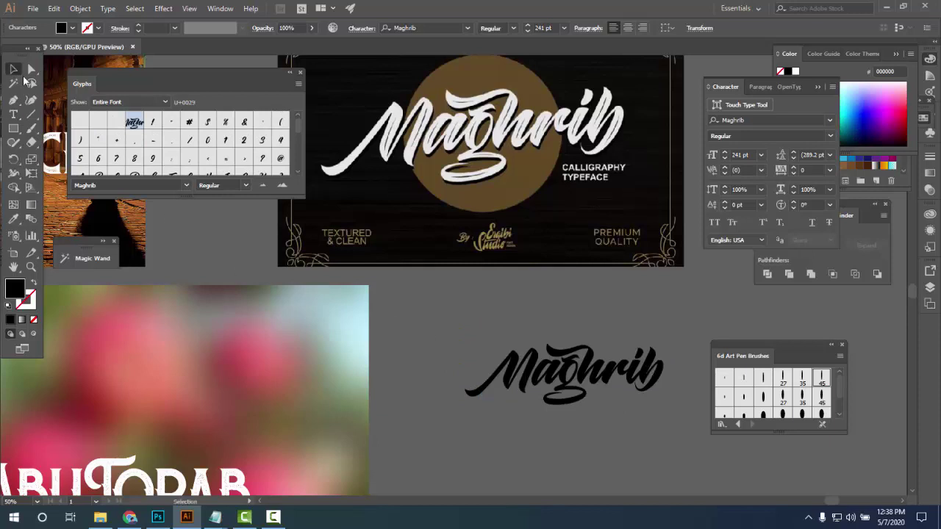
left_click(537, 385)
left_click_drag(555, 384, 526, 355)
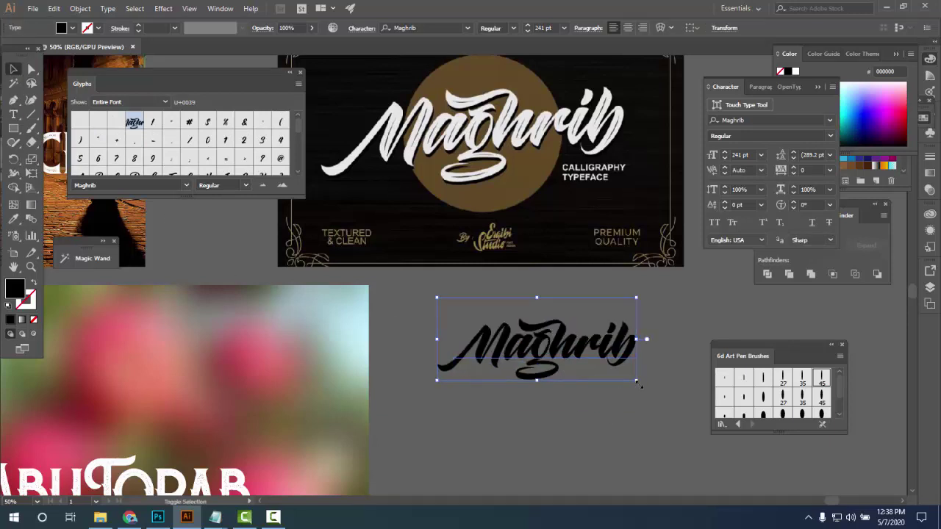
left_click_drag(639, 384, 545, 414)
left_click(671, 434)
left_click_drag(486, 328, 499, 352)
scroll(522, 389, "left", 4)
scroll(667, 389, "down", 1)
left_click_drag(667, 389, 369, 344)
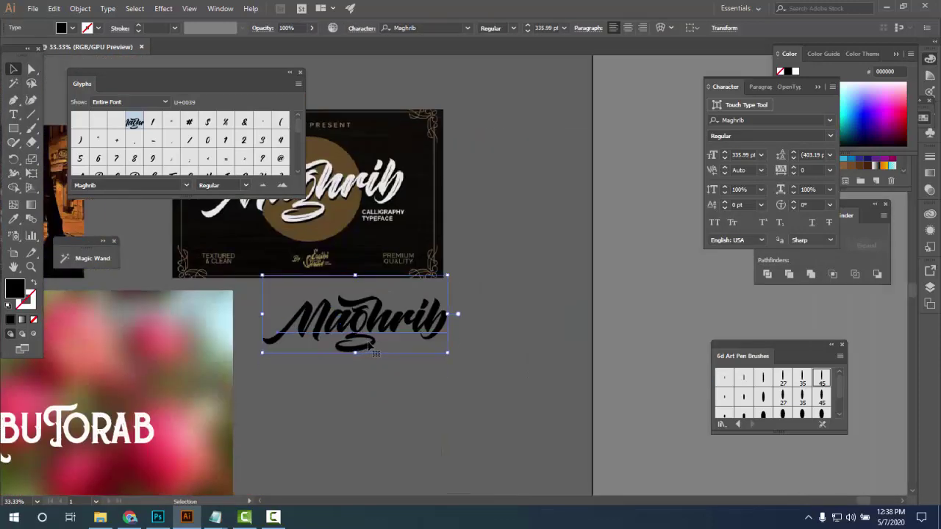
Recolor the Maghrib text with the off-white sampled from the lettering in the preview image
left_click(13, 219)
left_click(341, 183)
scroll(392, 345, "up", 2)
scroll(392, 345, "down", 2)
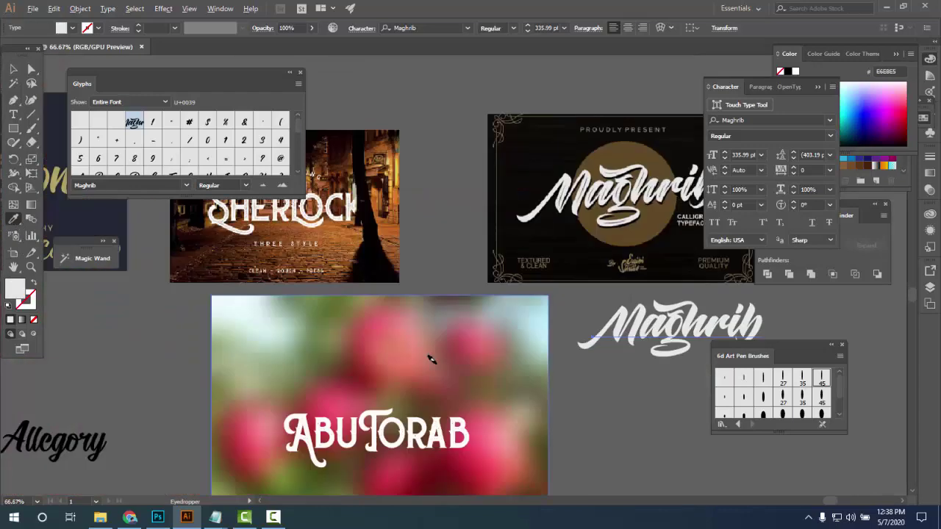
left_click_drag(625, 404, 386, 403)
Enlarge the Maghrib text to about 519 pt and expand the Glyphs panel to show more characters
left_click(14, 68)
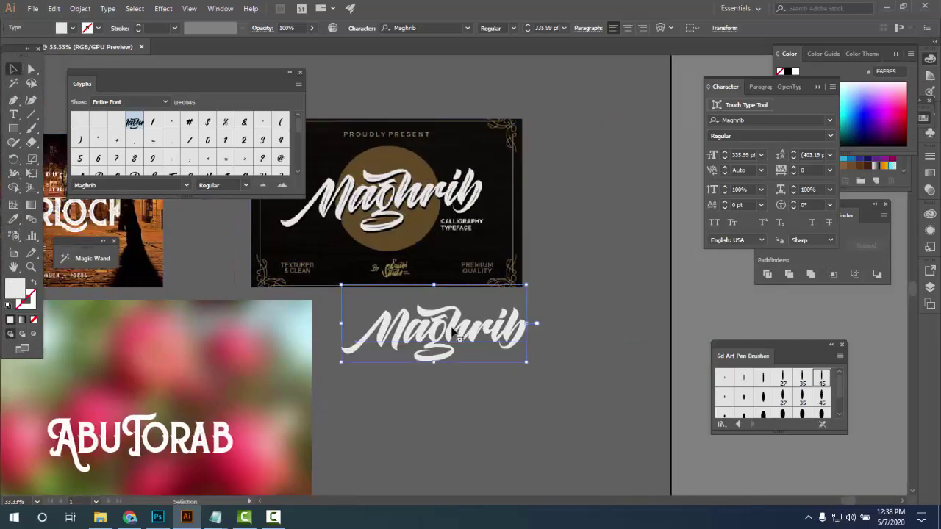
left_click_drag(531, 365, 607, 407)
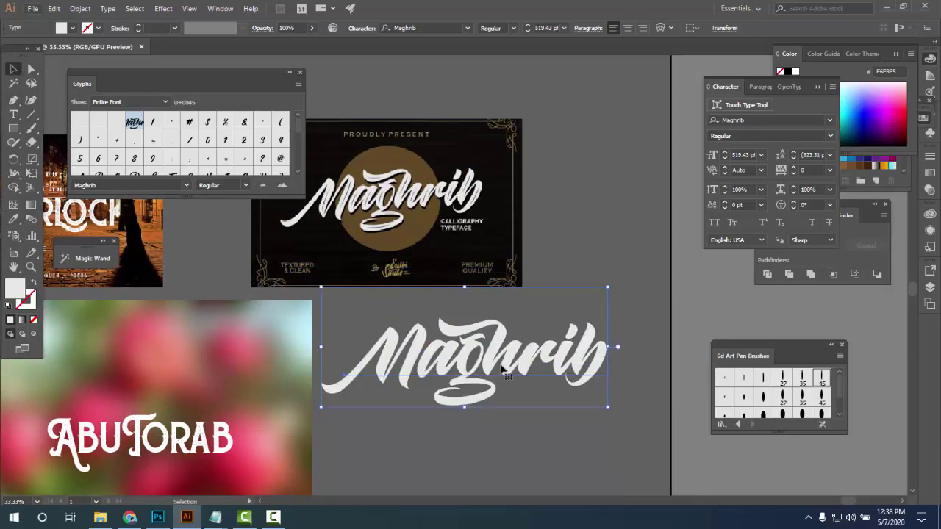
left_click(714, 222)
left_click(714, 223)
left_click_drag(335, 260, 346, 271)
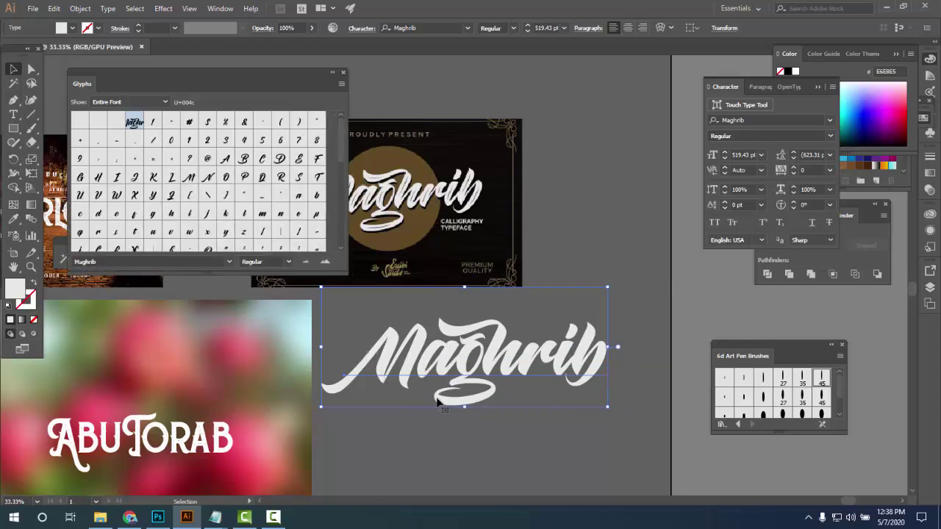
Duplicate the Maghrib text directly below itself and change the copy's wording to "Mango"
left_click(524, 416)
left_click_drag(515, 416, 494, 300)
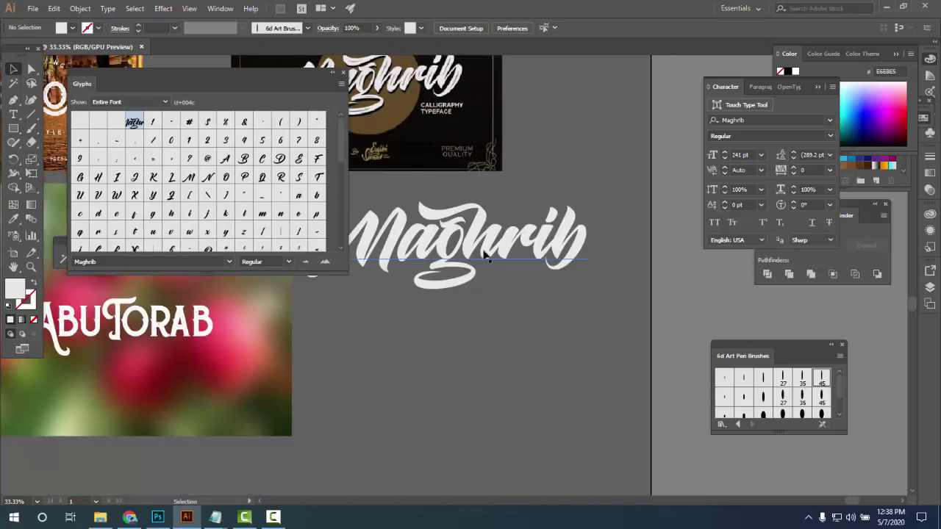
left_click_drag(485, 254, 476, 371)
double_click(474, 374)
double_click(474, 375)
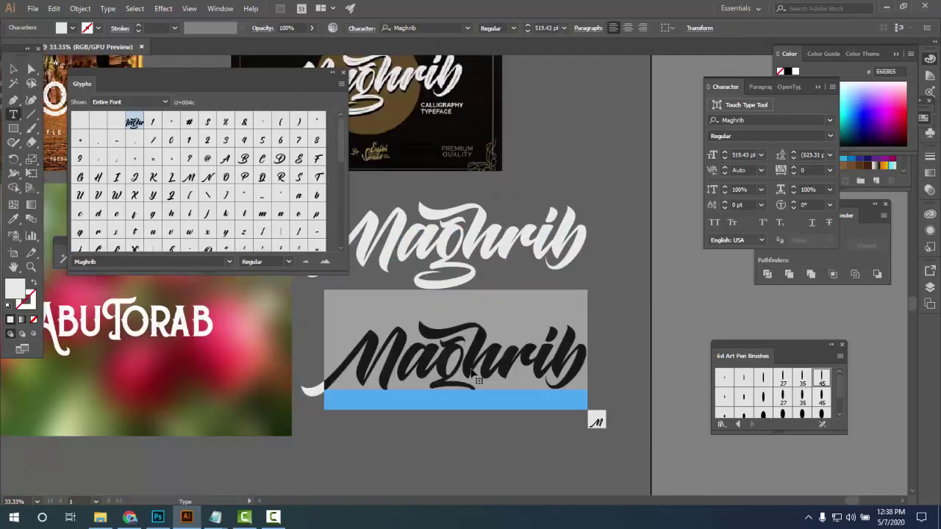
type("Mango")
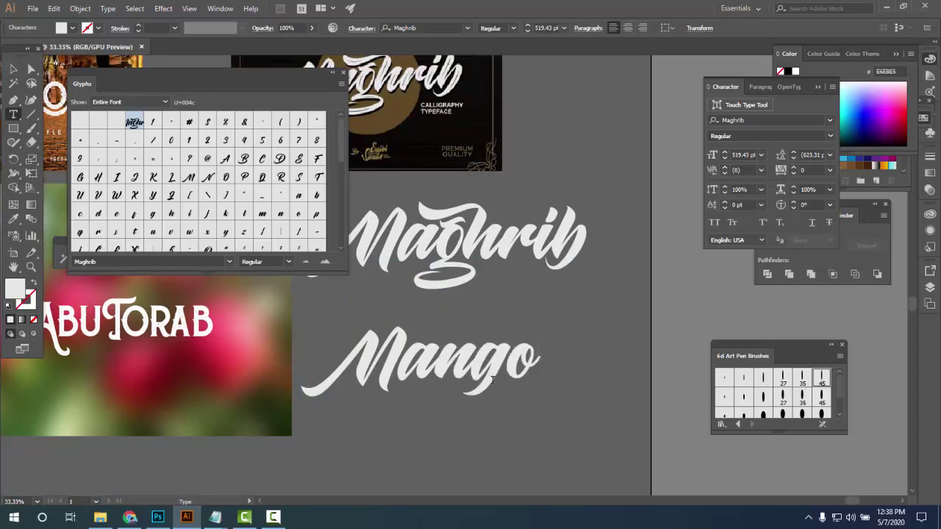
Replace the g in Mango with its alternate glyph that has a looped swash tail
left_click_drag(503, 377, 486, 370)
left_click(517, 429)
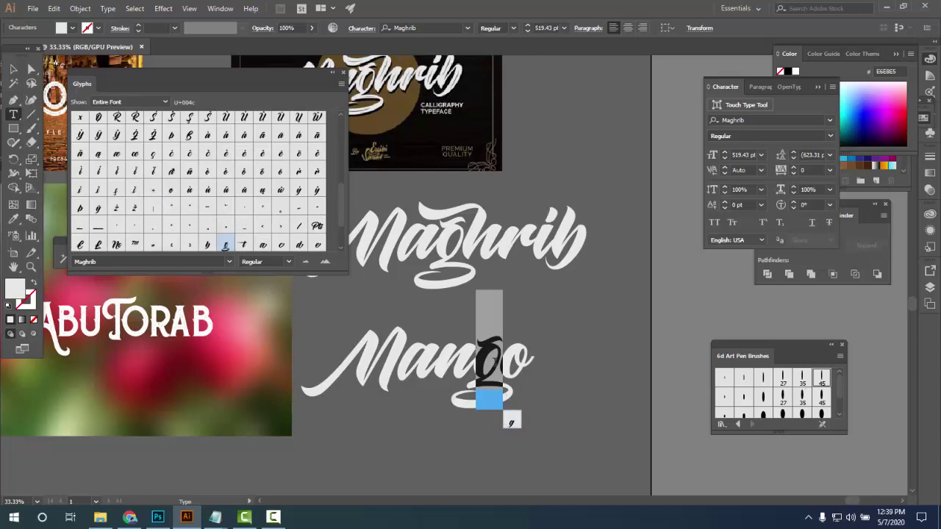
left_click(534, 353)
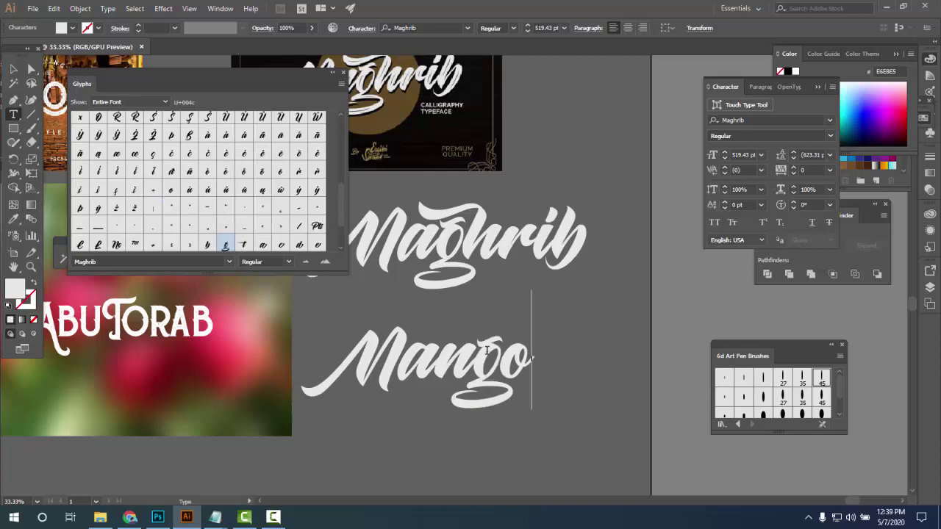
Insert an h before the final o to spell "Mangho", and replace it with the swash h alternate glyph
type("h")
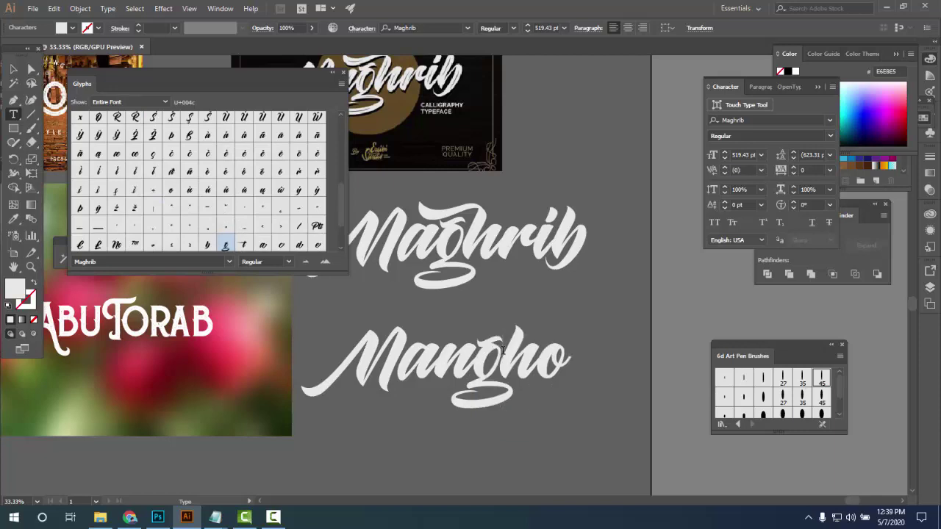
key("shift+Left")
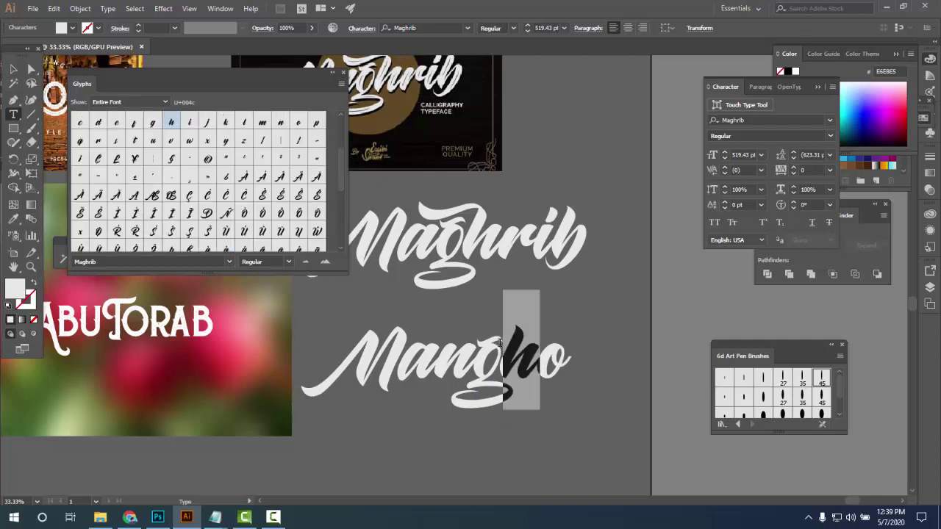
left_click(549, 423)
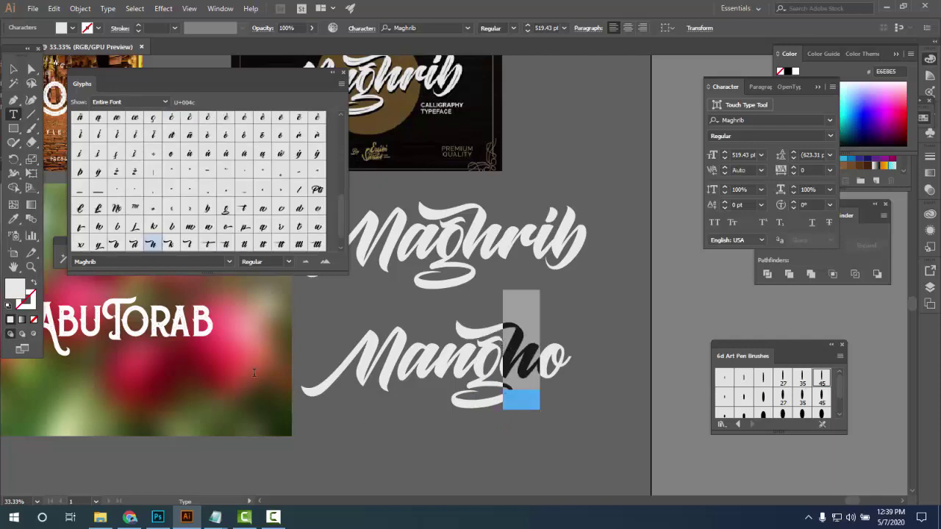
mouse_move(522, 395)
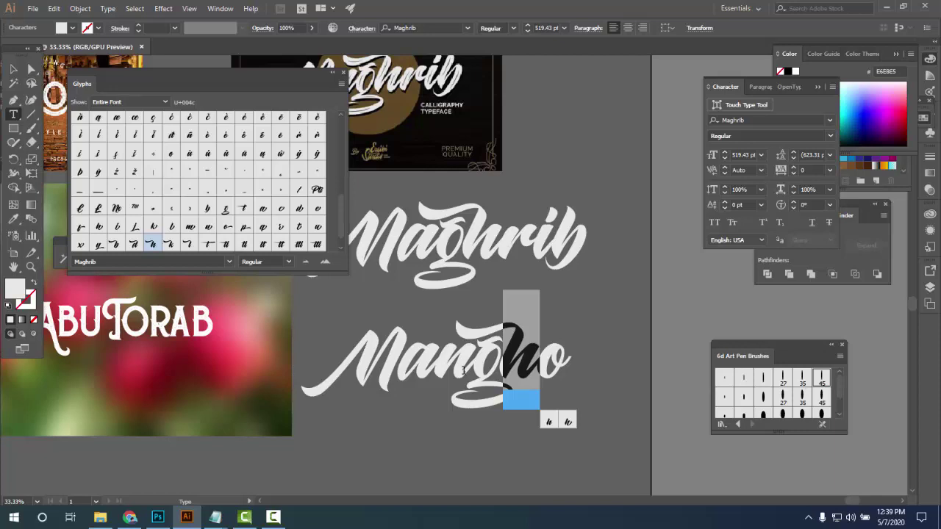
key("Escape")
Browse the Maghrib font's glyphs, and move the Mangho text slightly down and to the right
scroll(210, 197, "down", 1)
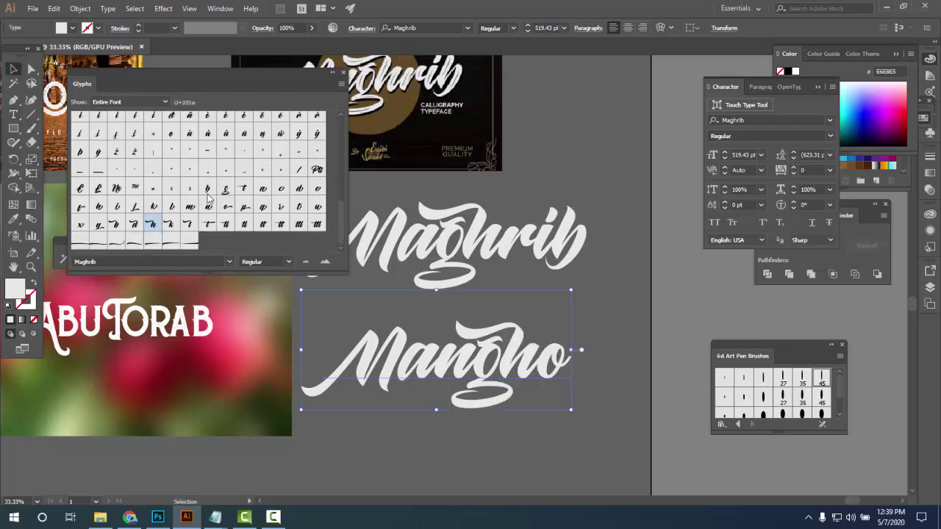
scroll(209, 213, "up", 4)
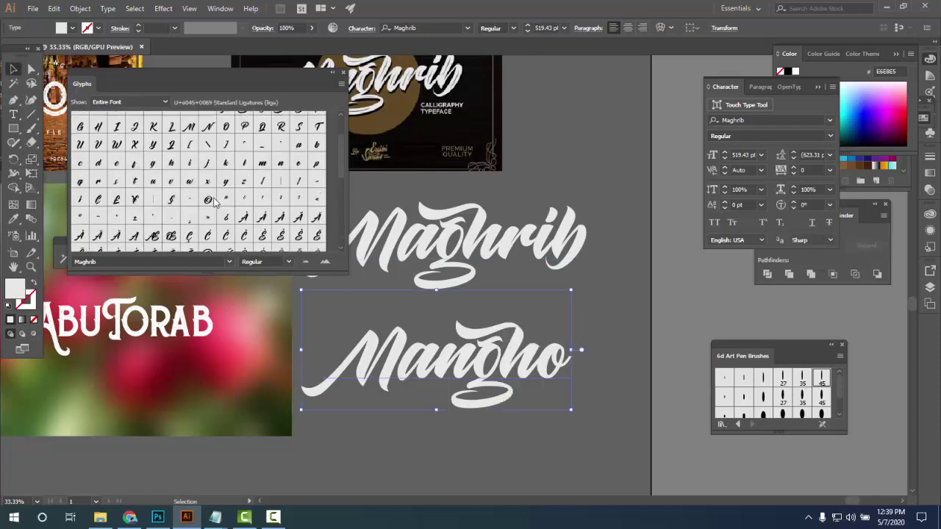
scroll(195, 164, "down", 10)
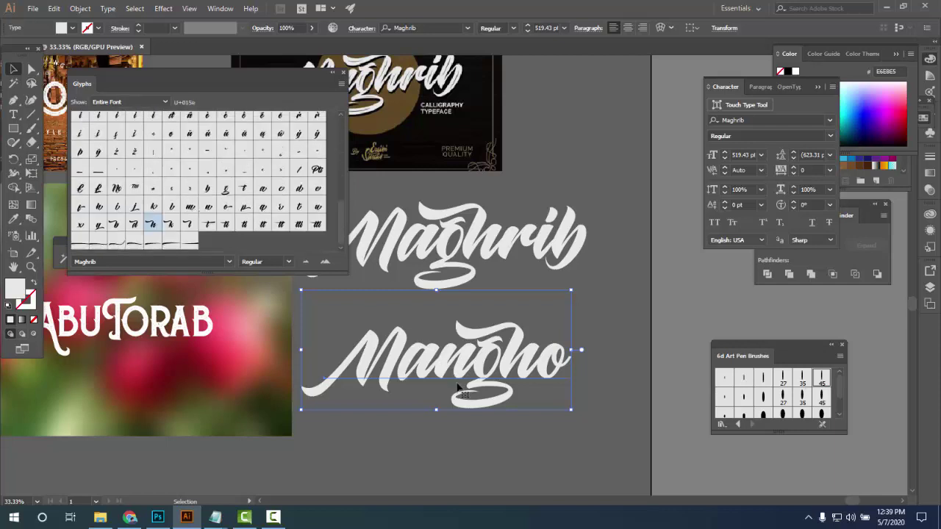
left_click(475, 439)
left_click_drag(481, 372, 521, 377)
left_click(579, 460)
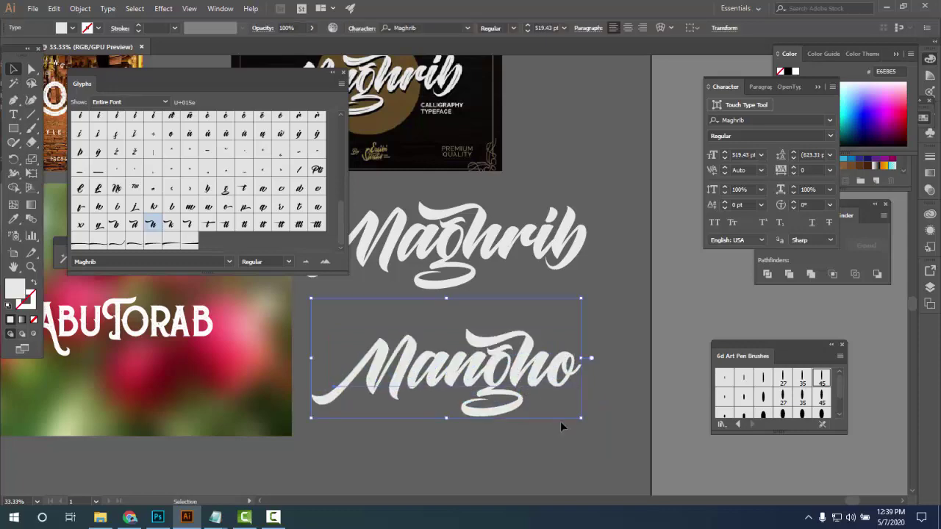
left_click(510, 440)
Review all the font previews and recreated lettering across the document
scroll(466, 403, "down", 1)
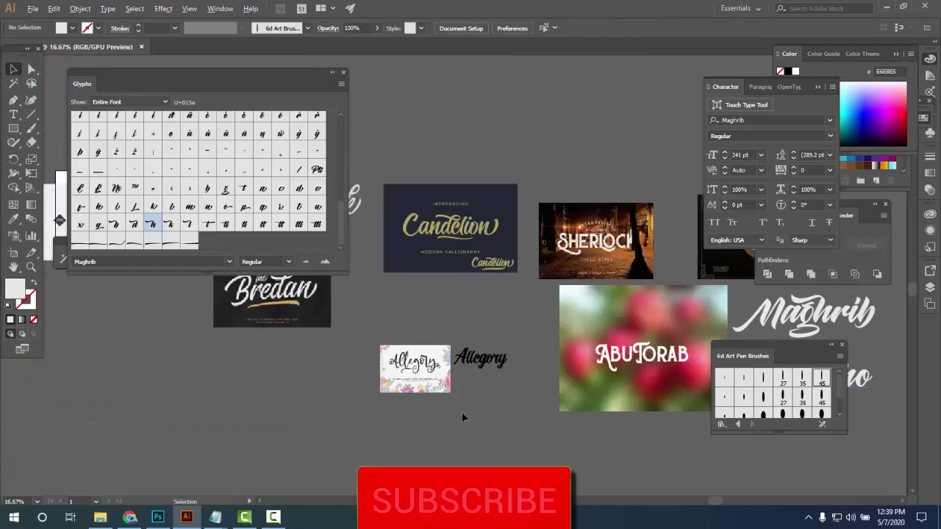
scroll(479, 411, "up", 1)
left_click_drag(556, 368, 271, 395)
scroll(448, 358, "down", 3)
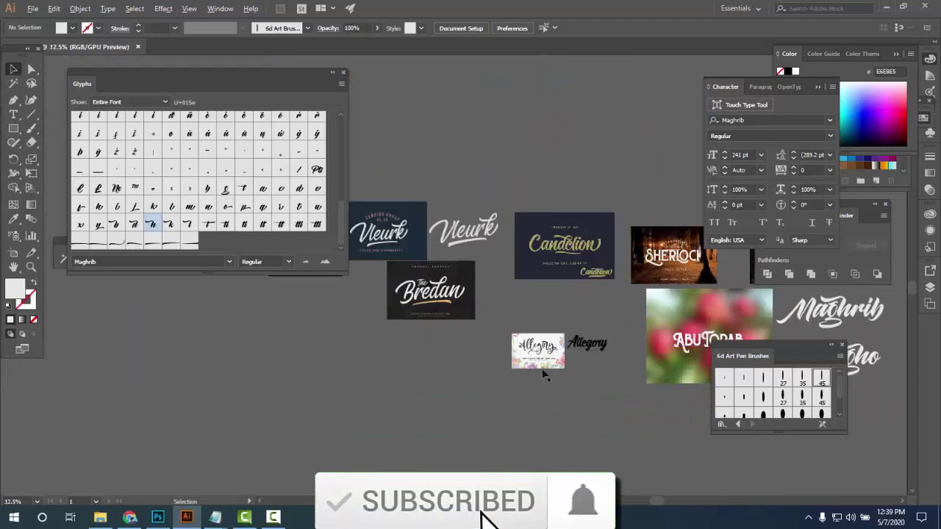
left_click_drag(586, 375, 628, 482)
scroll(514, 357, "up", 2)
scroll(514, 358, "down", 2)
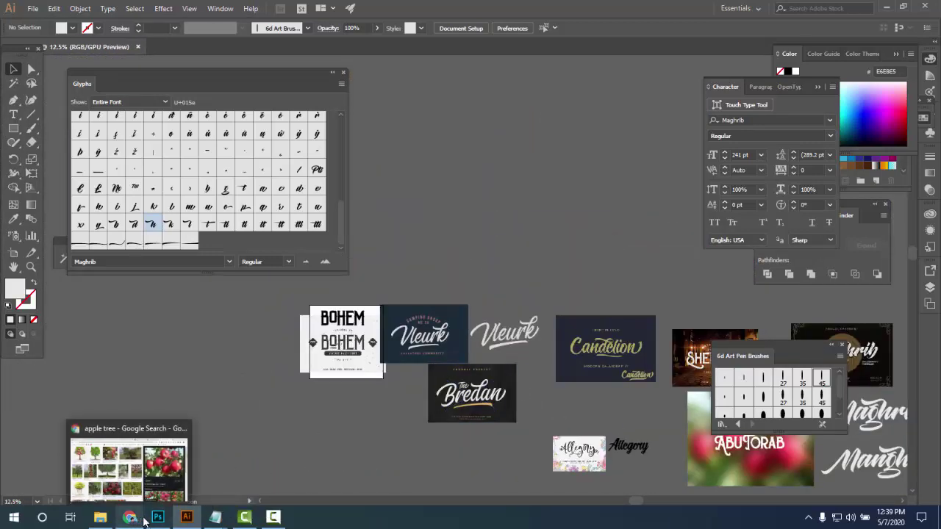
left_click(273, 519)
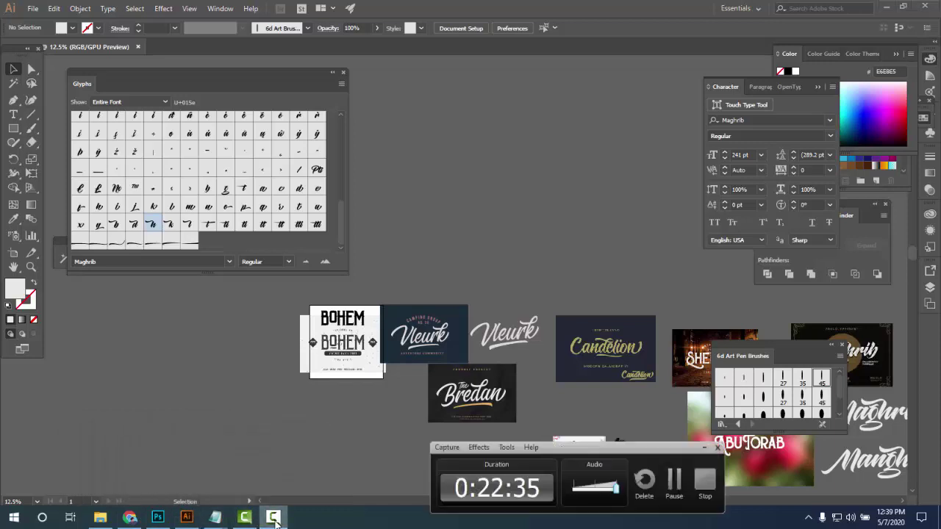
left_click(273, 519)
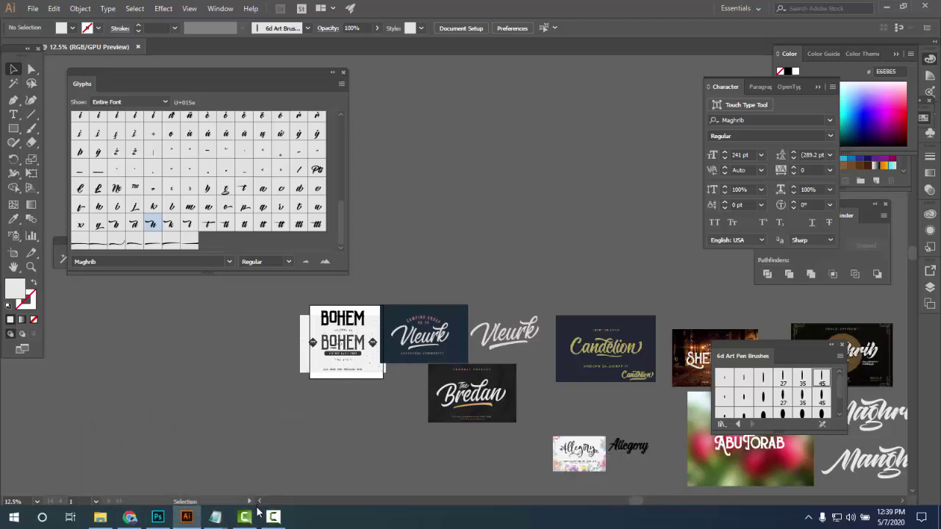
left_click(273, 518)
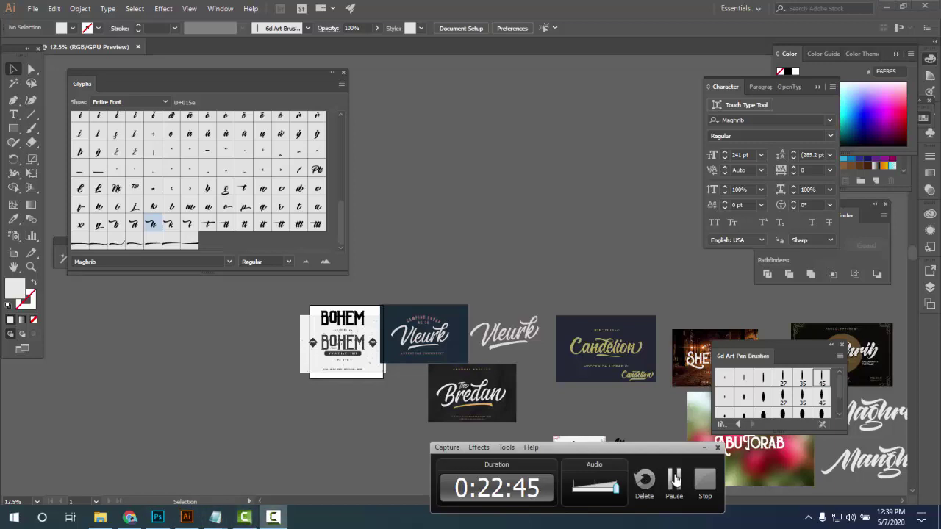
left_click(703, 448)
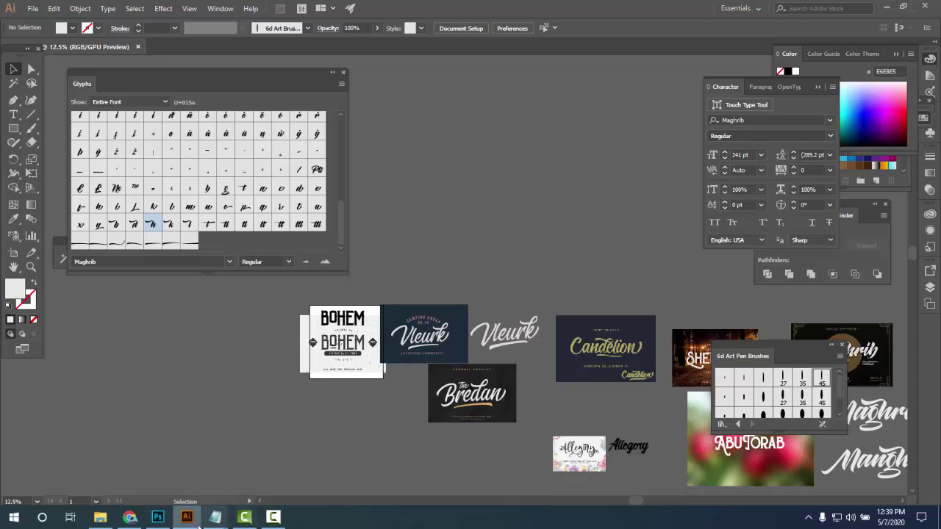
Switch to Chrome and examine the premium fonts collection and its preview images on the Behance project page
left_click(130, 518)
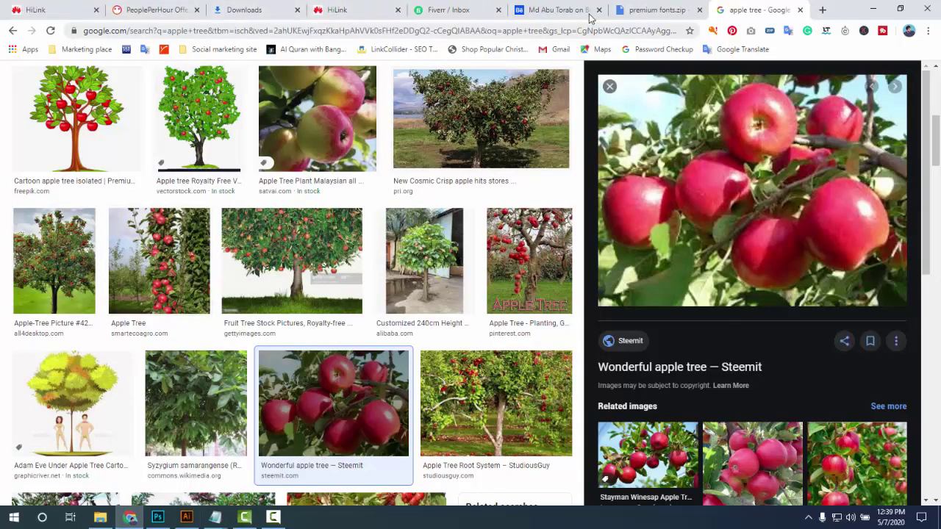
left_click(646, 9)
left_click(554, 9)
scroll(804, 326, "up", 3)
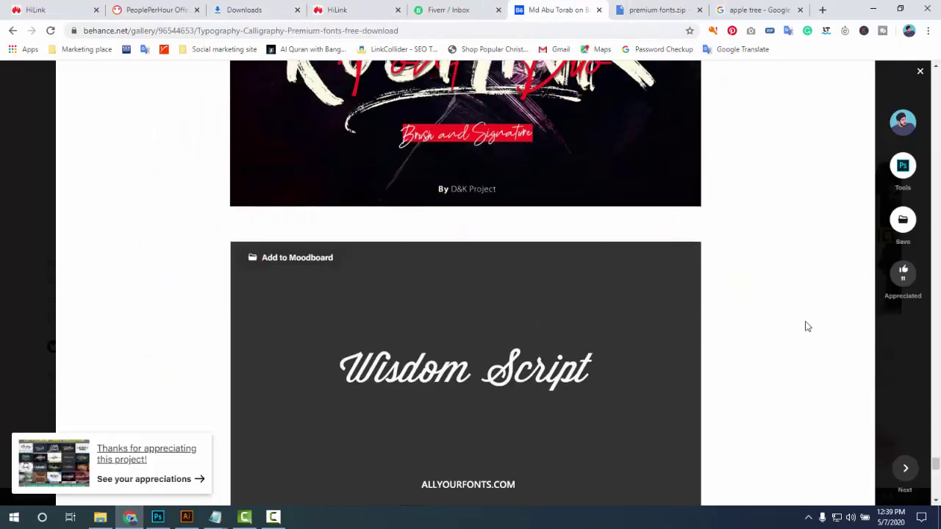
mouse_move(937, 466)
left_mouse_down()
mouse_move(937, 77)
mouse_move(936, 85)
left_mouse_up()
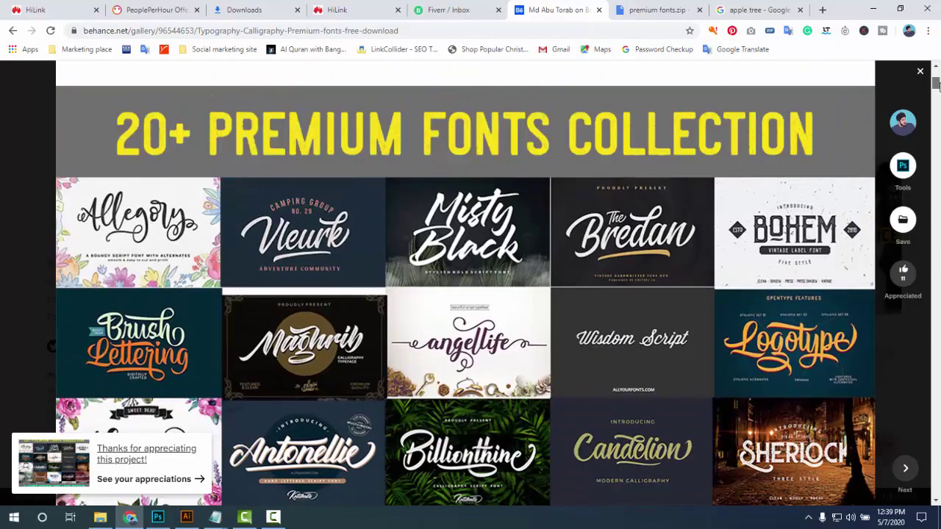
scroll(705, 294, "down", 9)
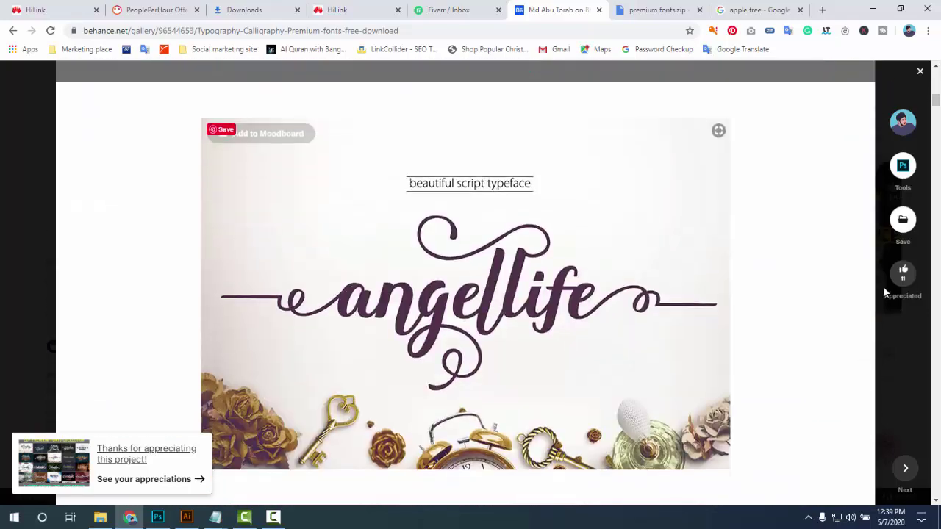
Check the comments section of the Behance project and locate the fonts' download link below the Wisdom Script preview
left_click_drag(936, 99, 936, 486)
scroll(336, 390, "up", 2)
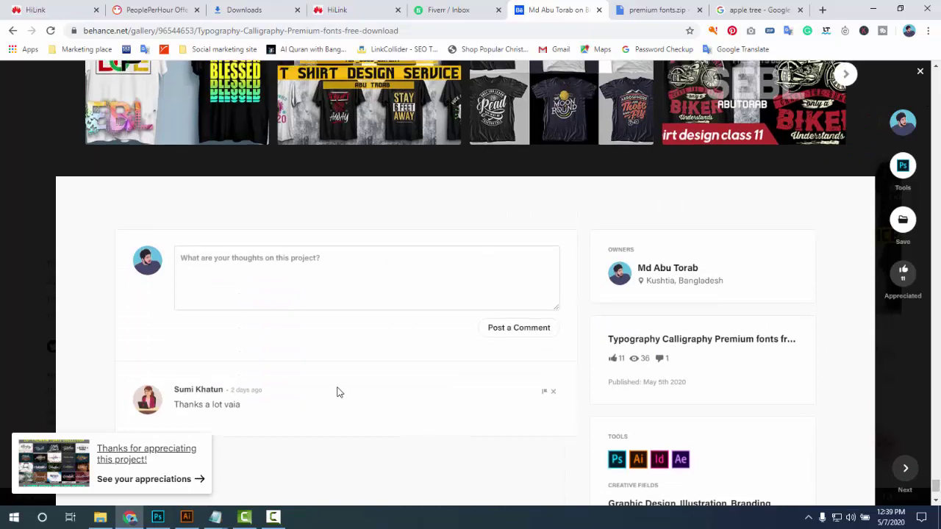
left_click(251, 401)
scroll(288, 391, "up", 5)
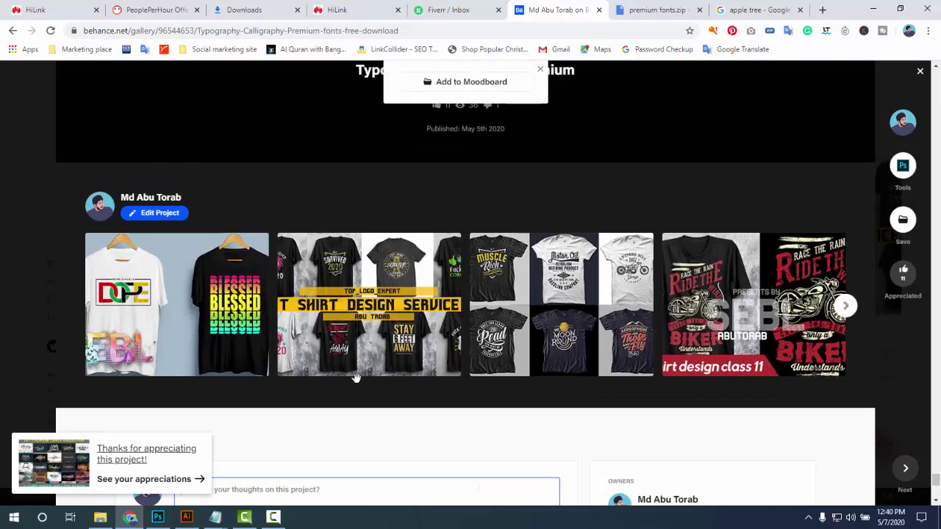
scroll(470, 283, "up", 2)
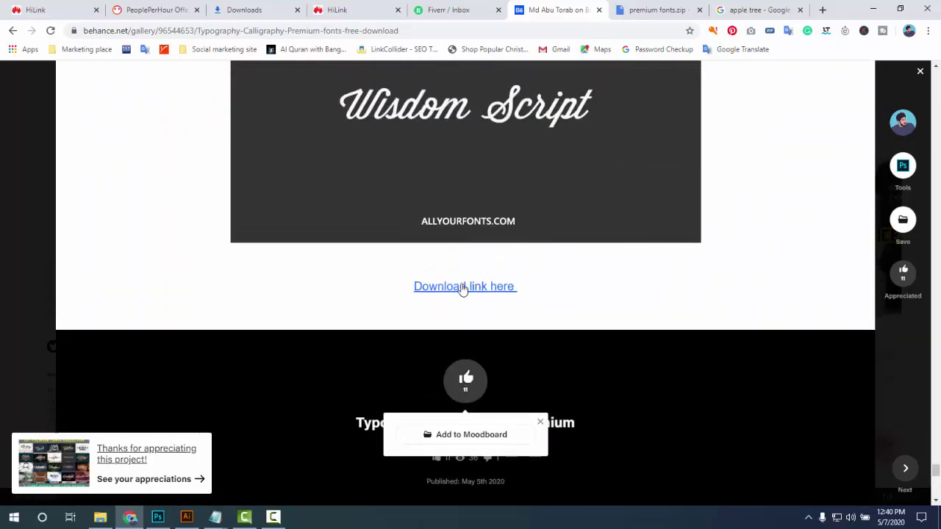